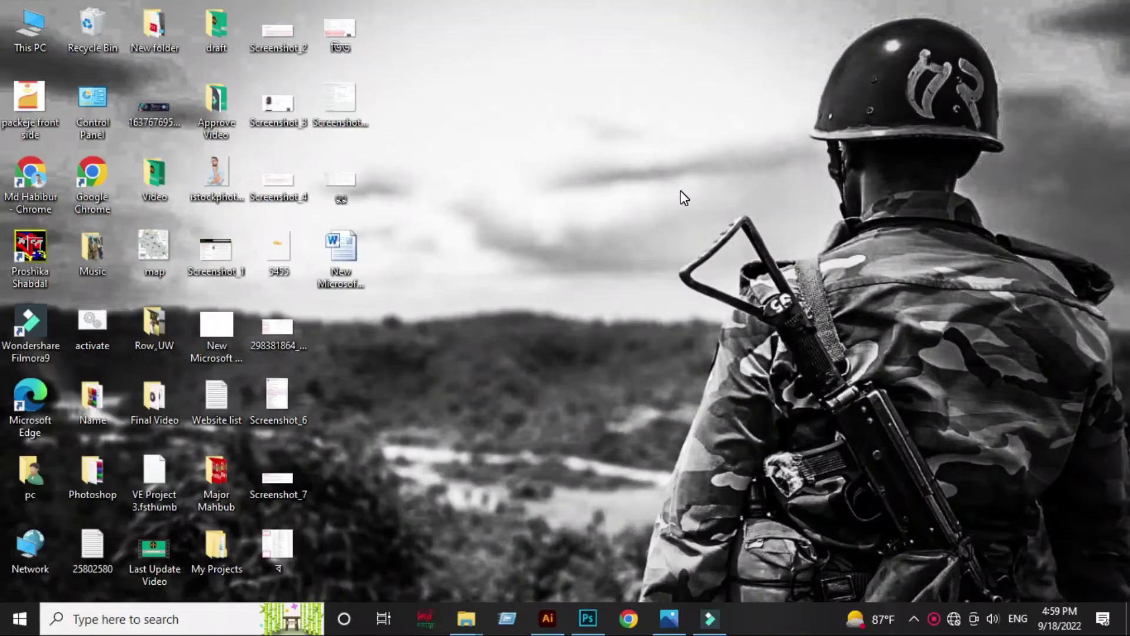
Step: Switch to the Adobe Illustrator window from the Windows taskbar
click(547, 618)
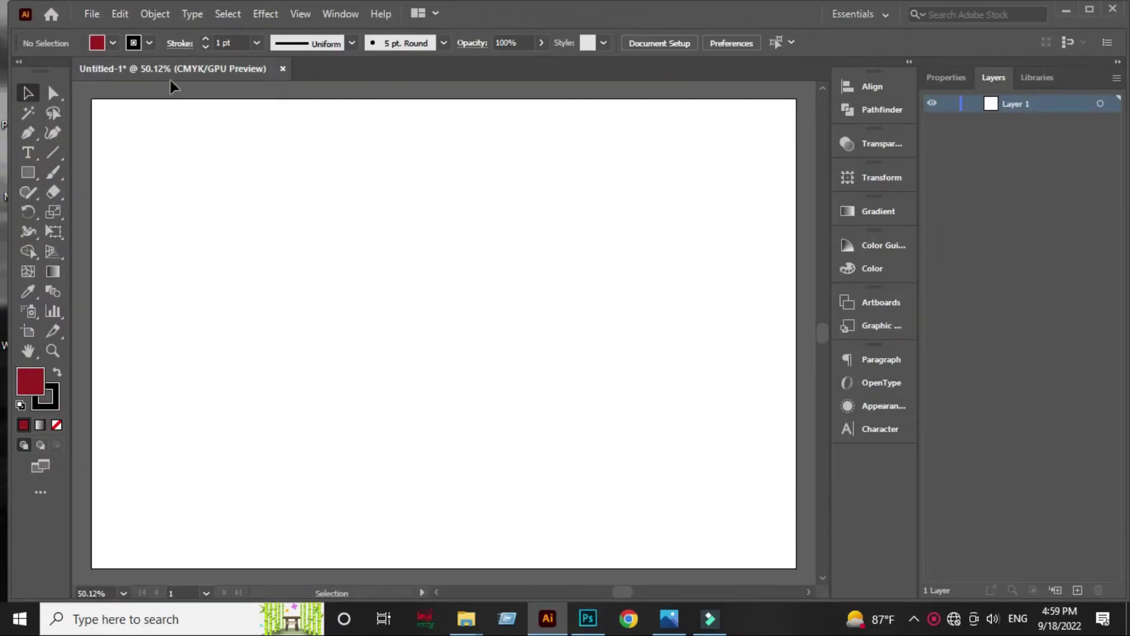
Step: Start a new document sized 1200 × 800 px, CMYK colour, High (300 ppi) raster effects
click(93, 16)
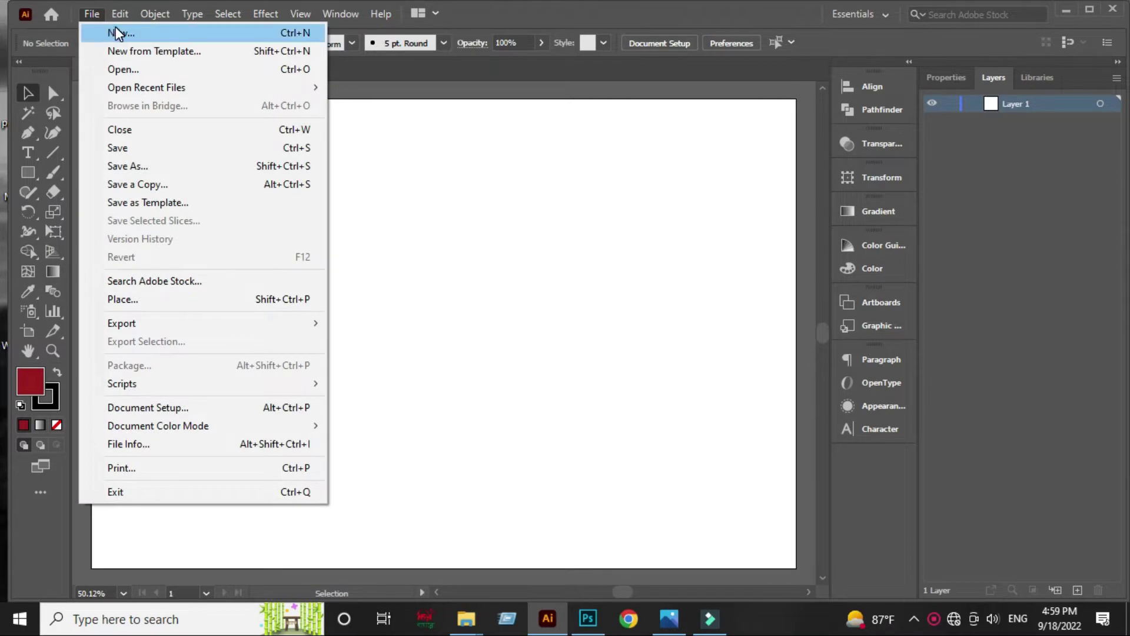
click(116, 30)
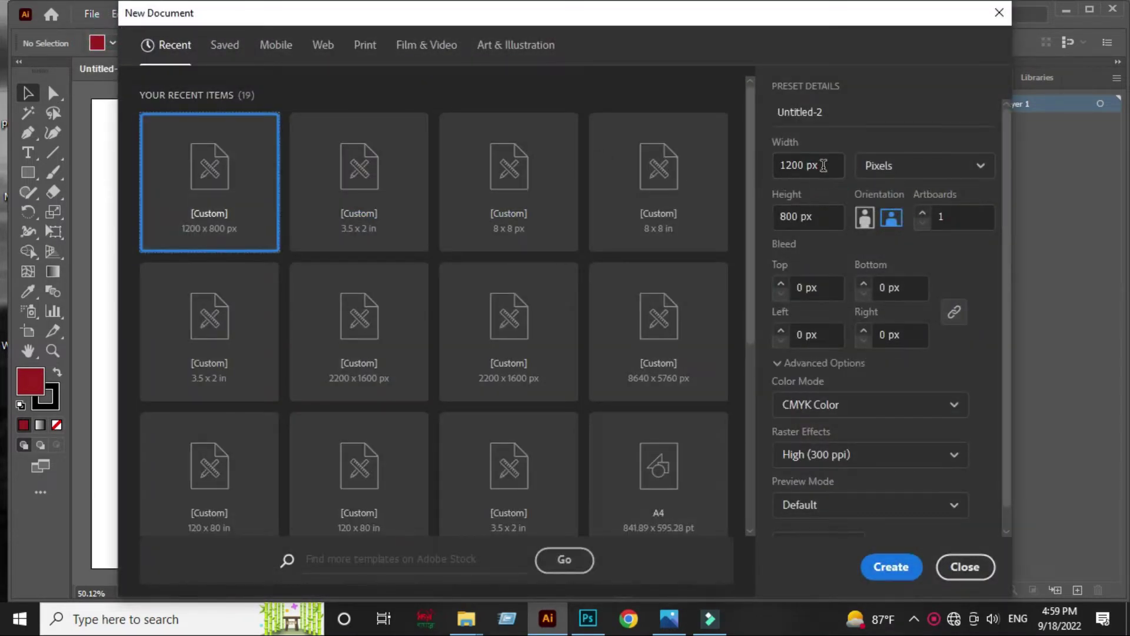
double_click(823, 170)
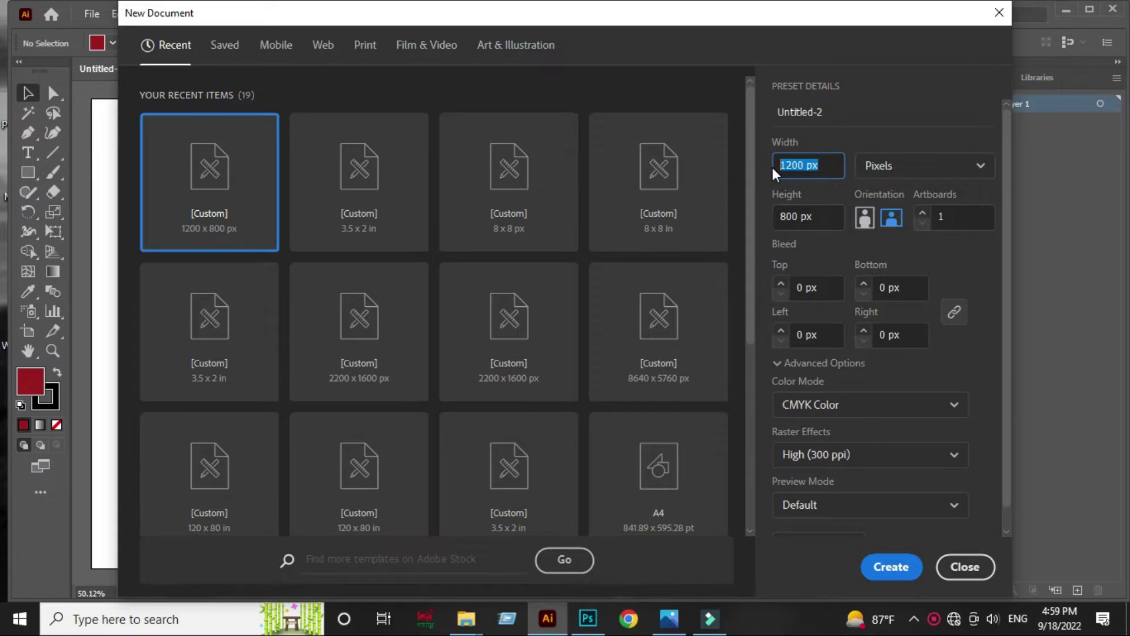
double_click(821, 217)
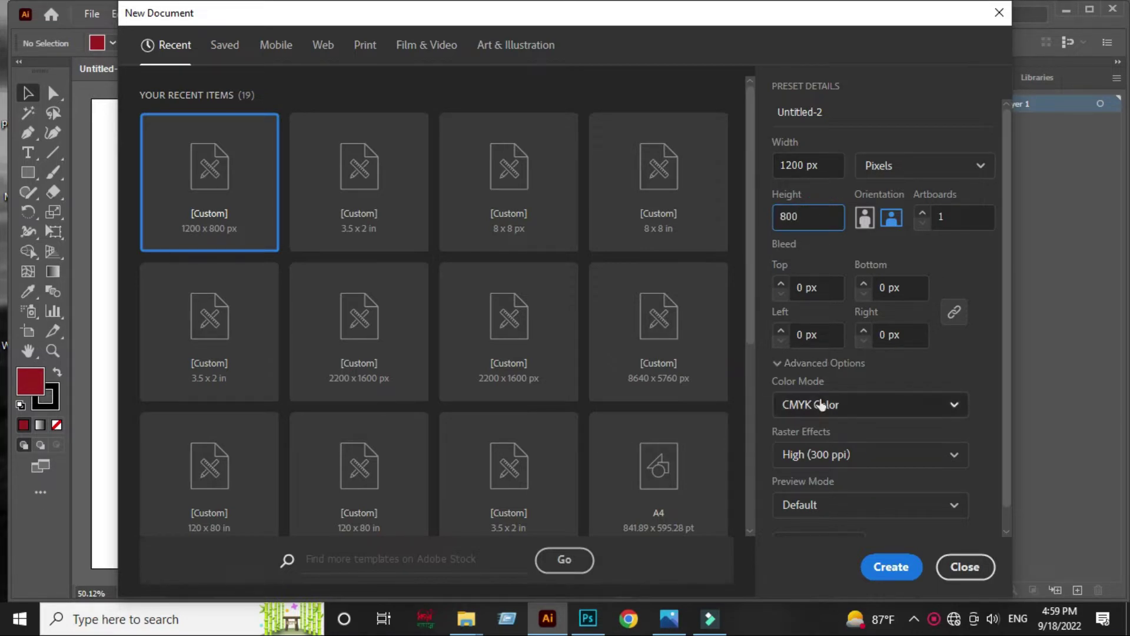
click(856, 415)
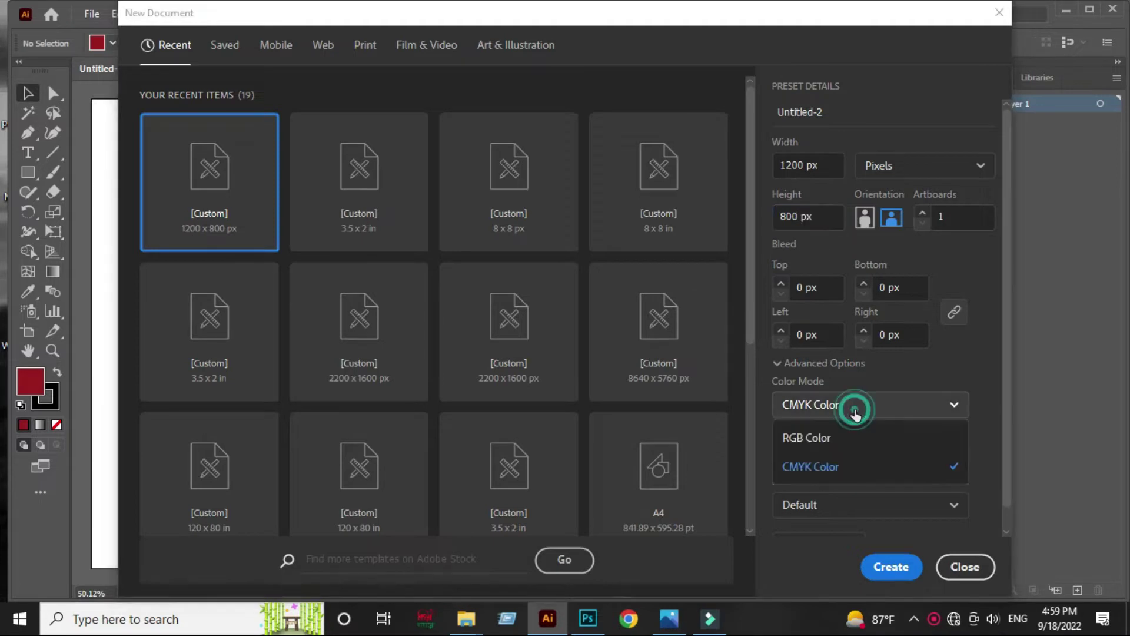
click(869, 464)
scroll(867, 459, down, 1)
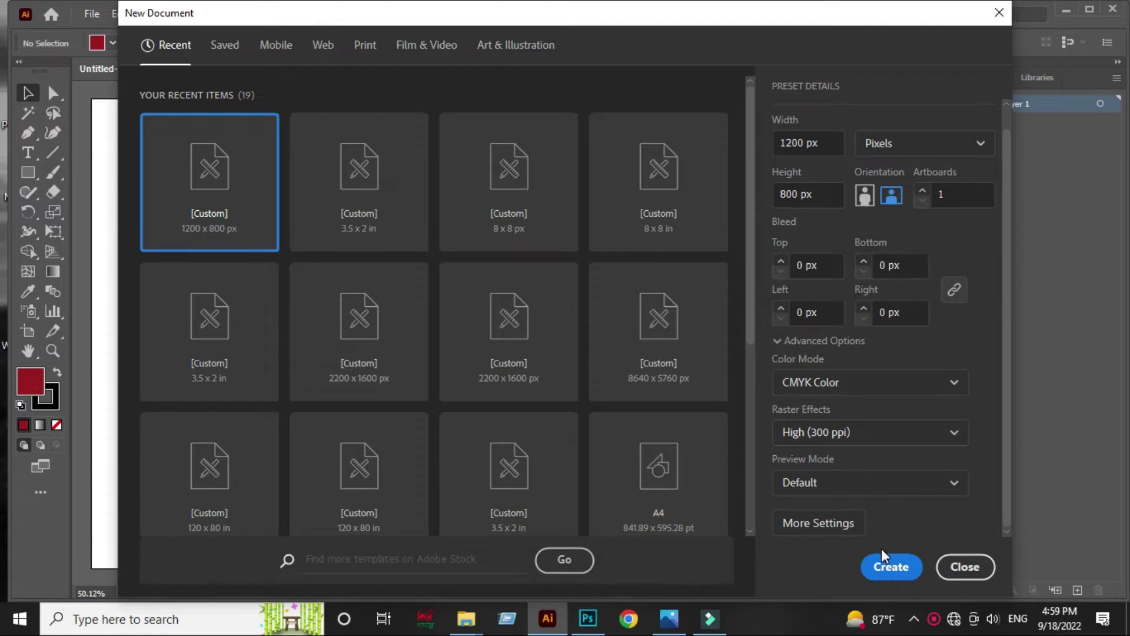
click(902, 432)
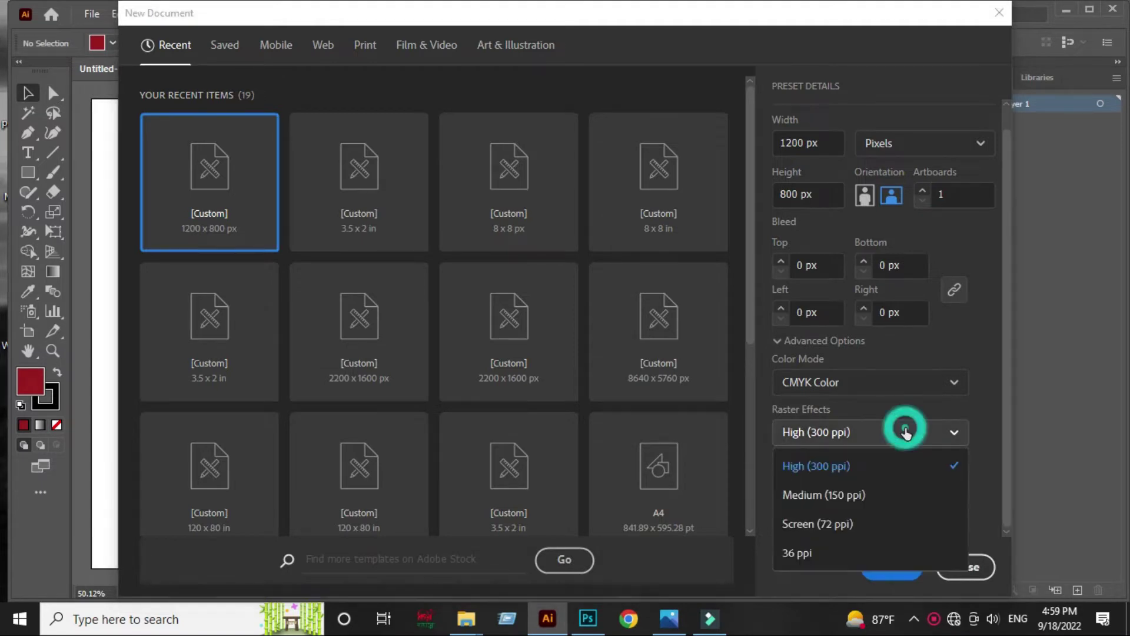
click(860, 466)
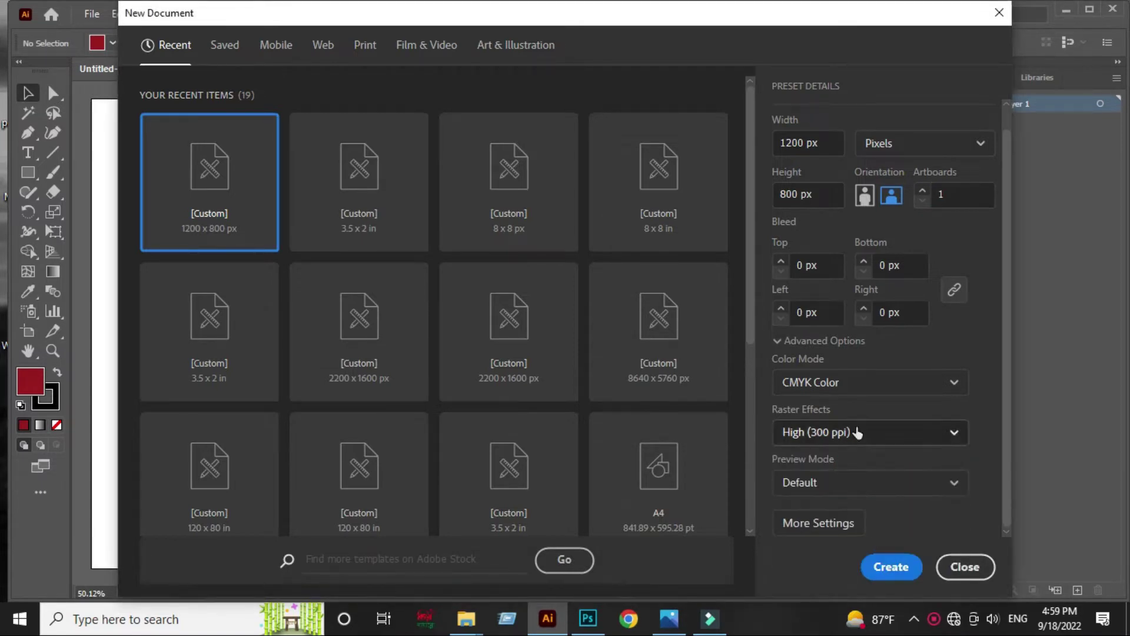
click(892, 566)
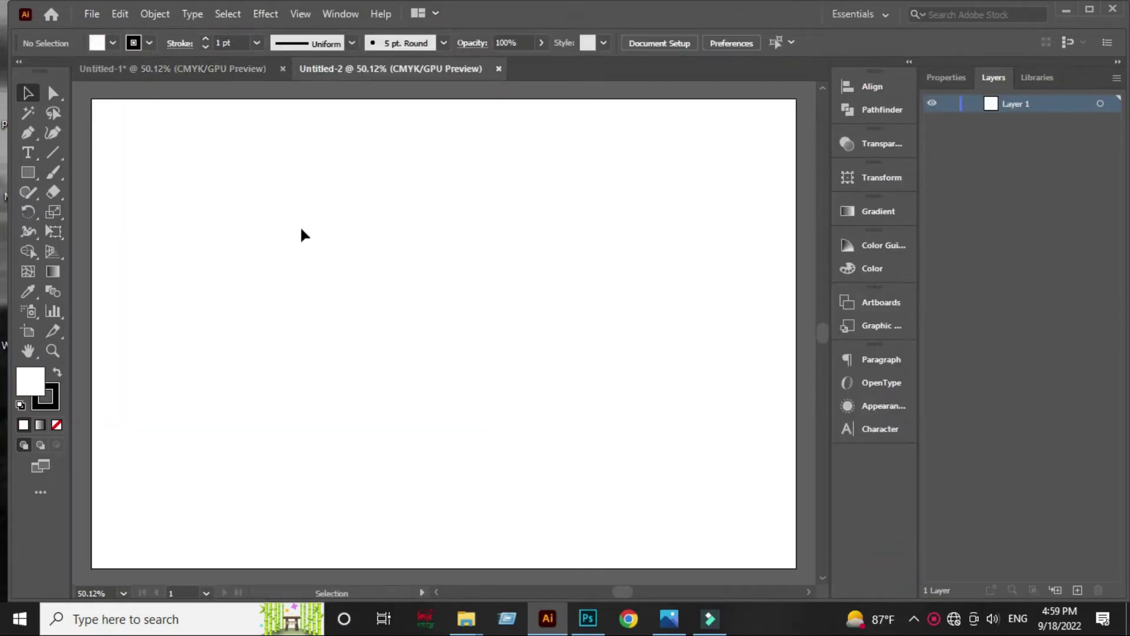
Step: Take the Pen tool, undo a stray point, and set fill black with stroke None
click(26, 135)
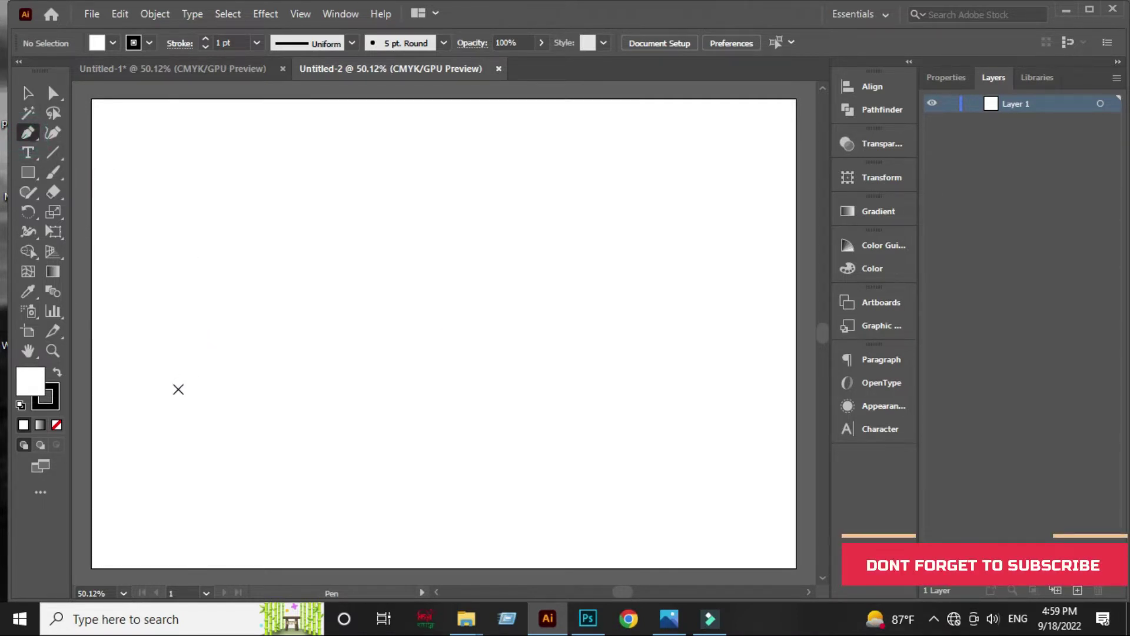
click(176, 389)
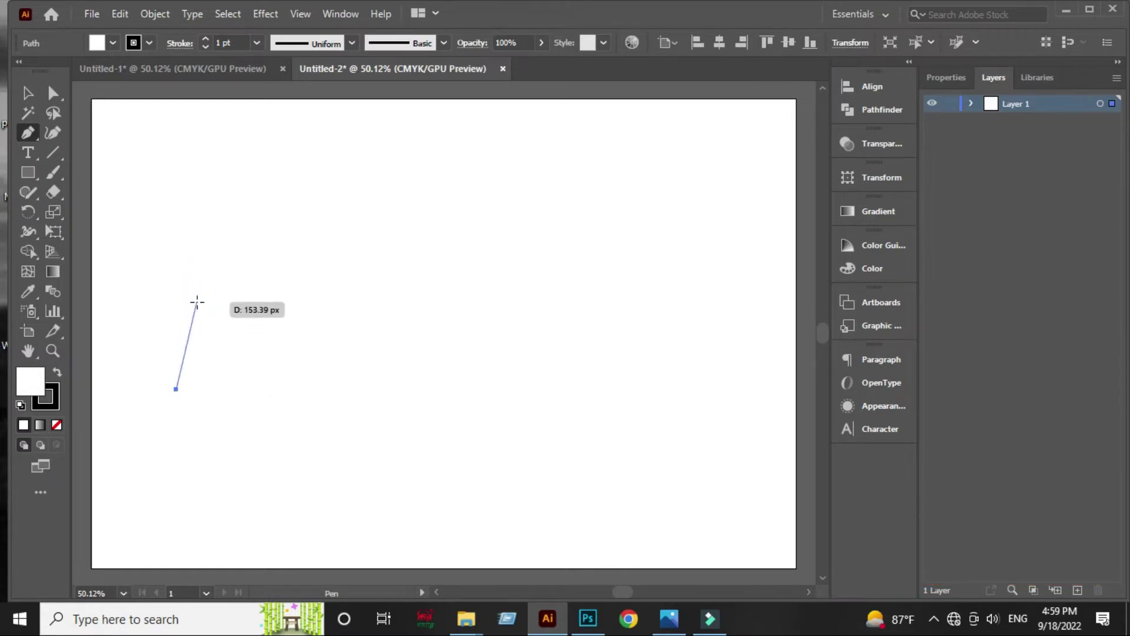
key(ctrl+z)
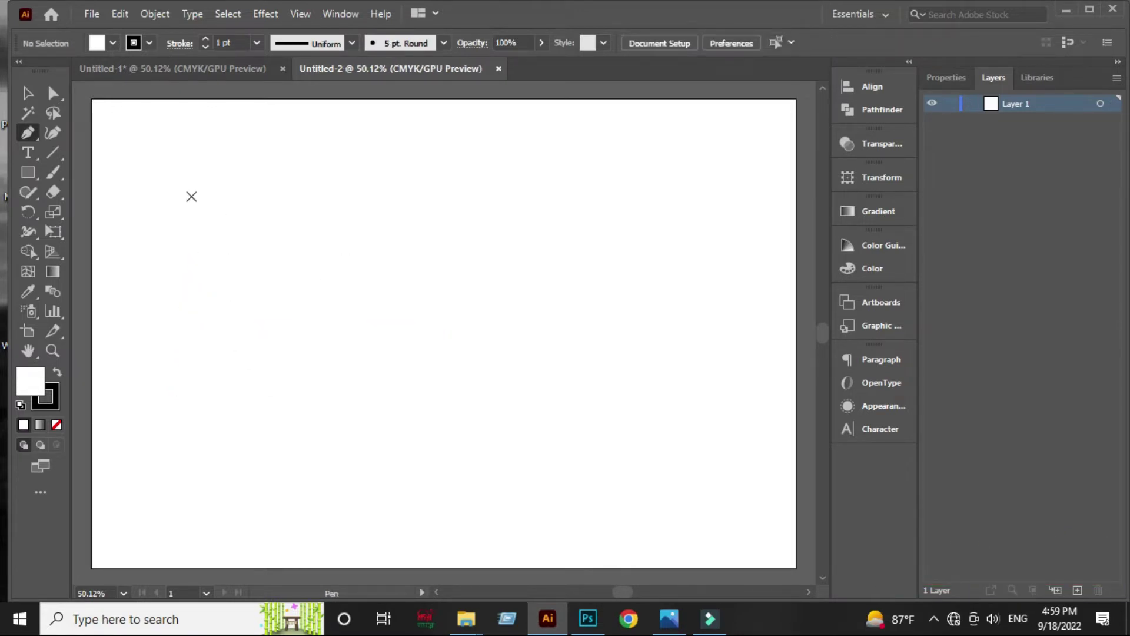
click(96, 43)
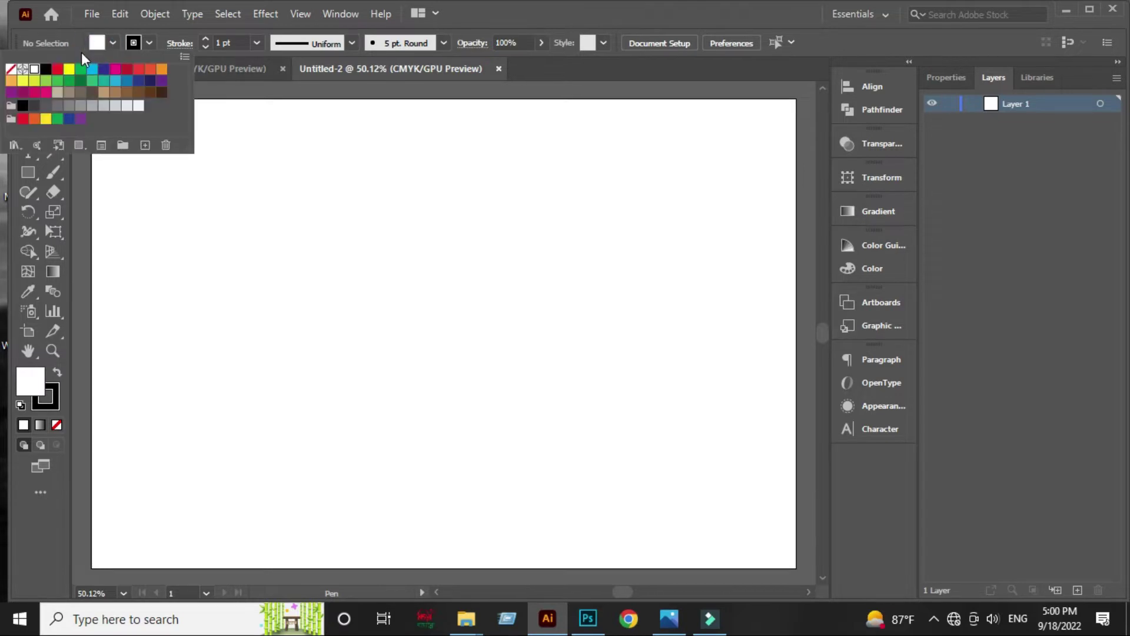
click(46, 70)
click(135, 41)
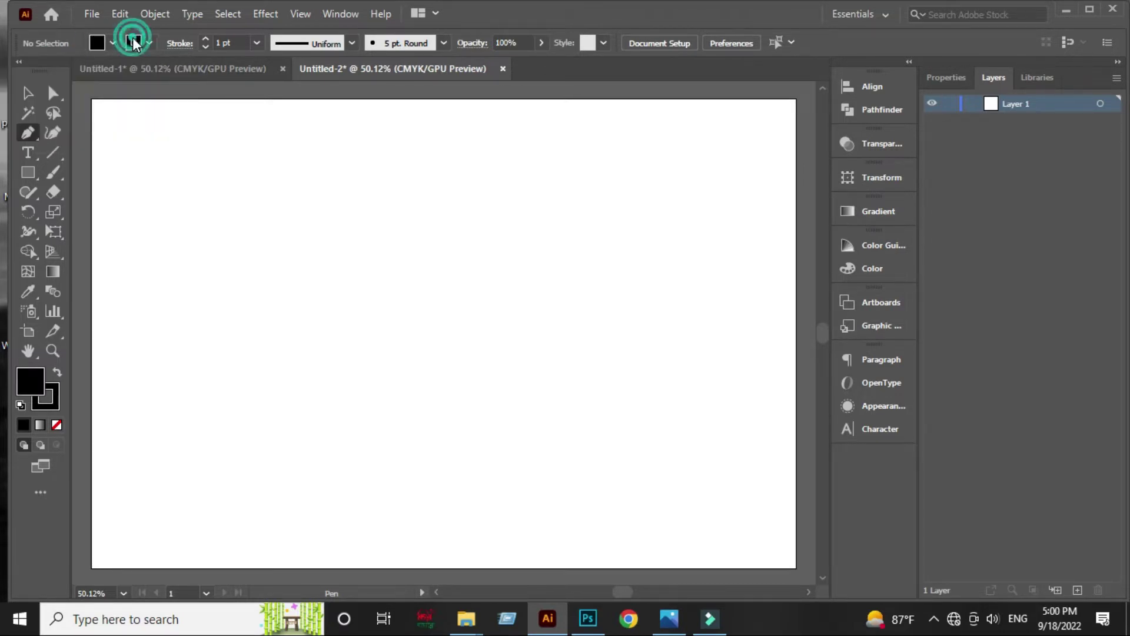
click(10, 69)
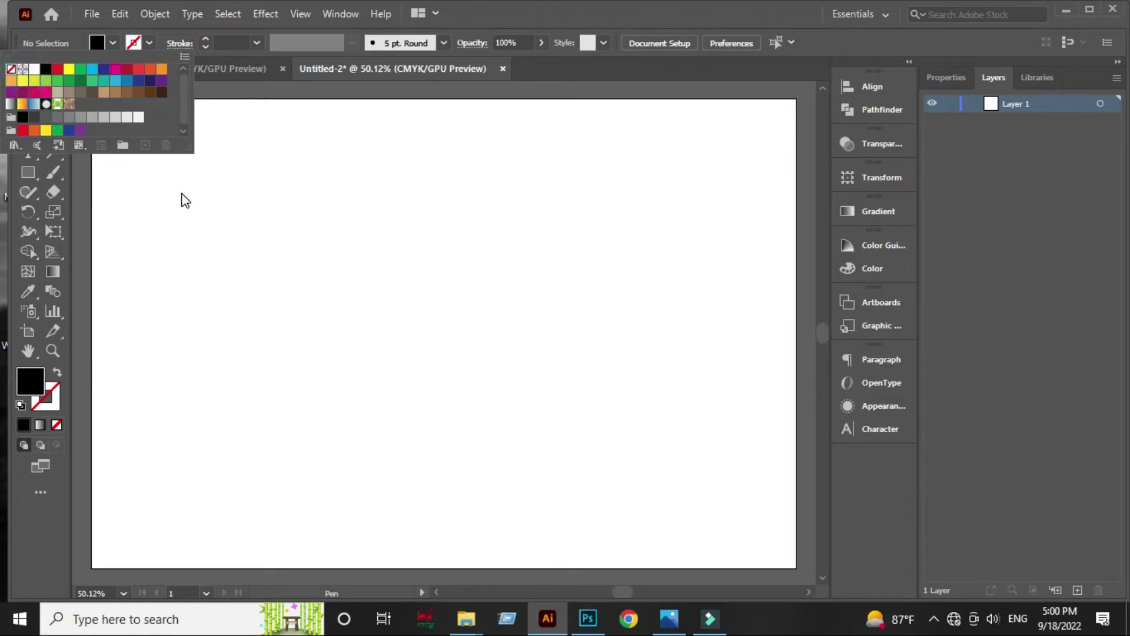
click(184, 193)
click(29, 132)
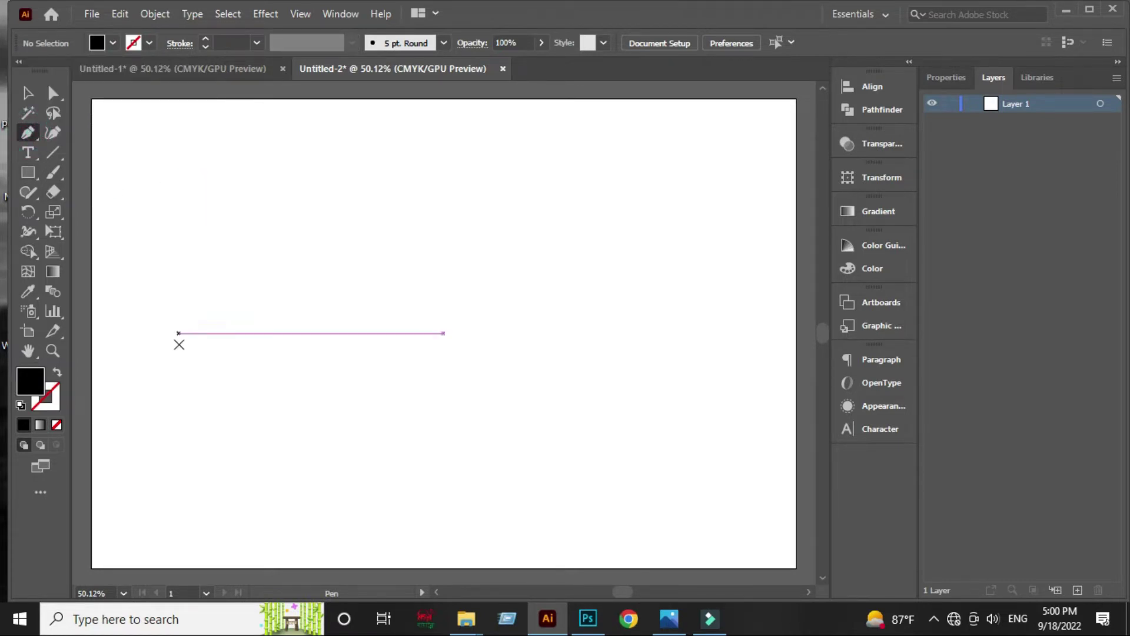
Step: Draw a closed thick black chevron roof shape on the left of the artboard
click(155, 390)
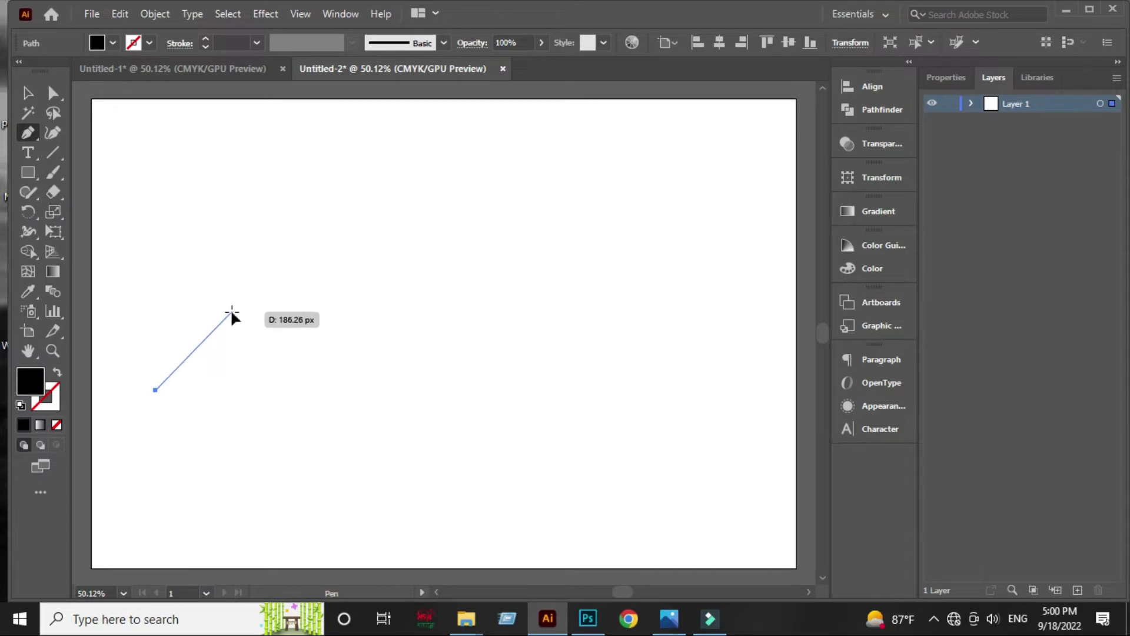
click(232, 311)
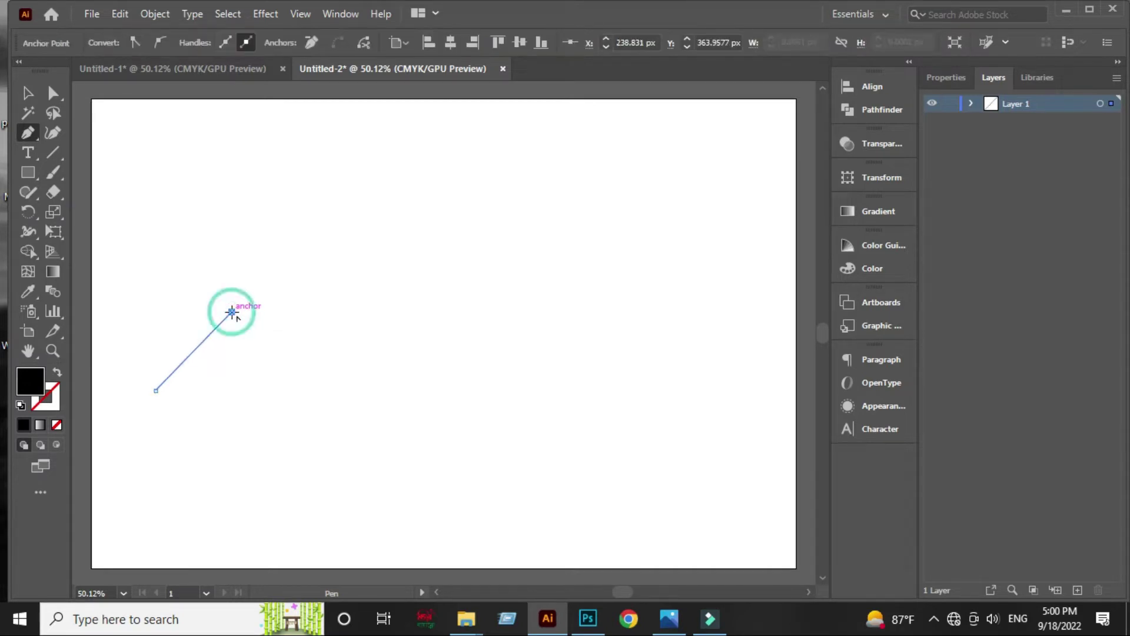
click(307, 385)
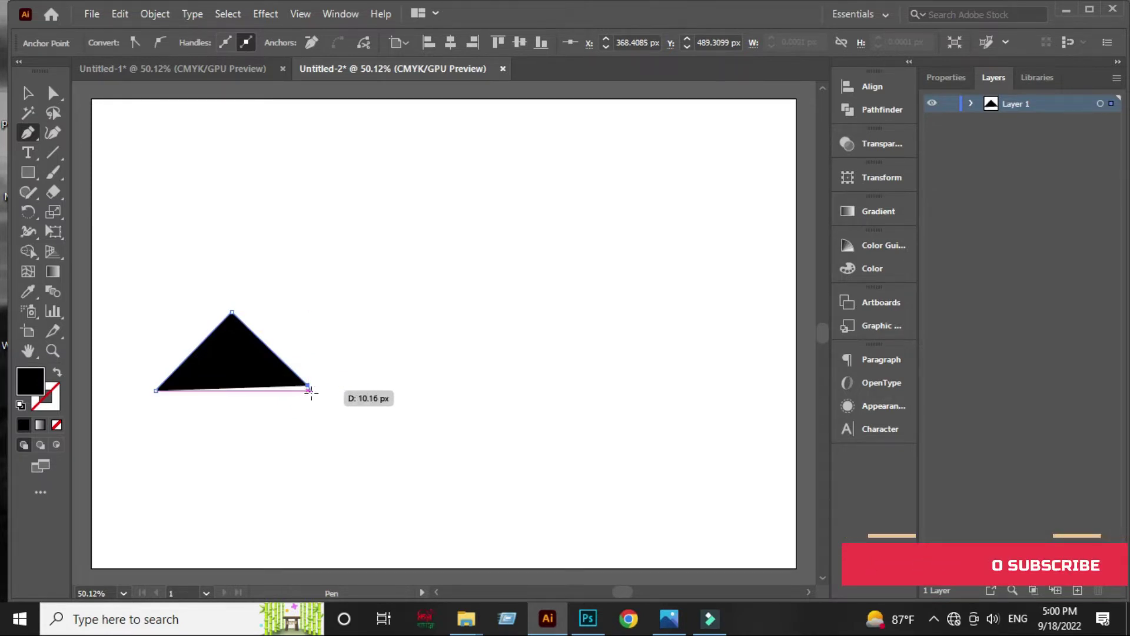
click(305, 396)
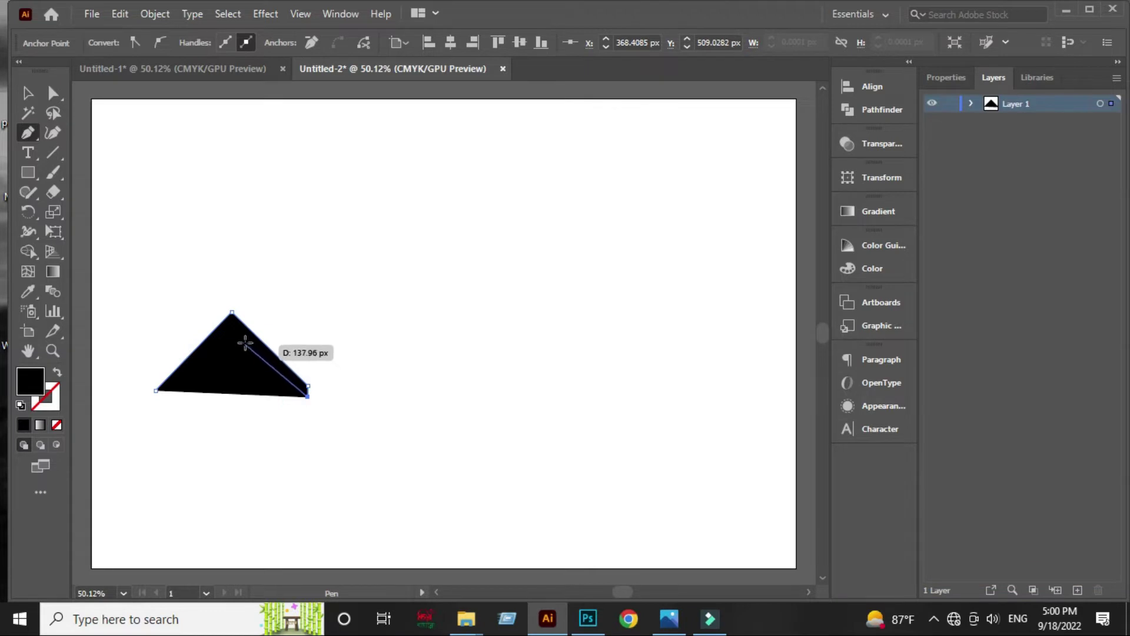
click(232, 328)
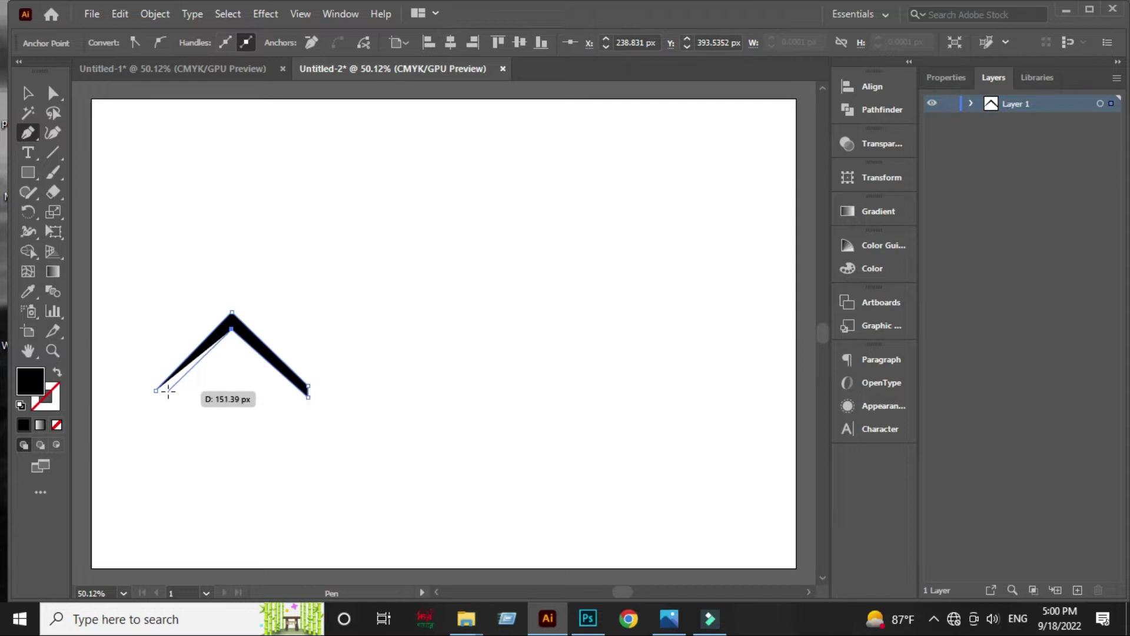
click(168, 391)
click(156, 390)
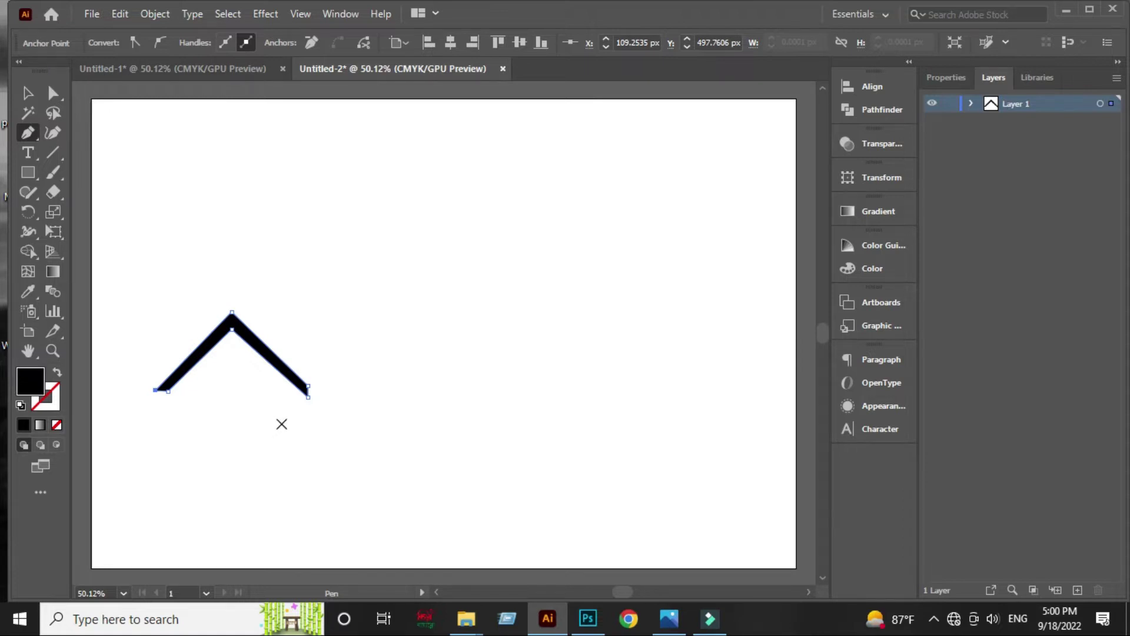
drag(281, 422, 345, 334)
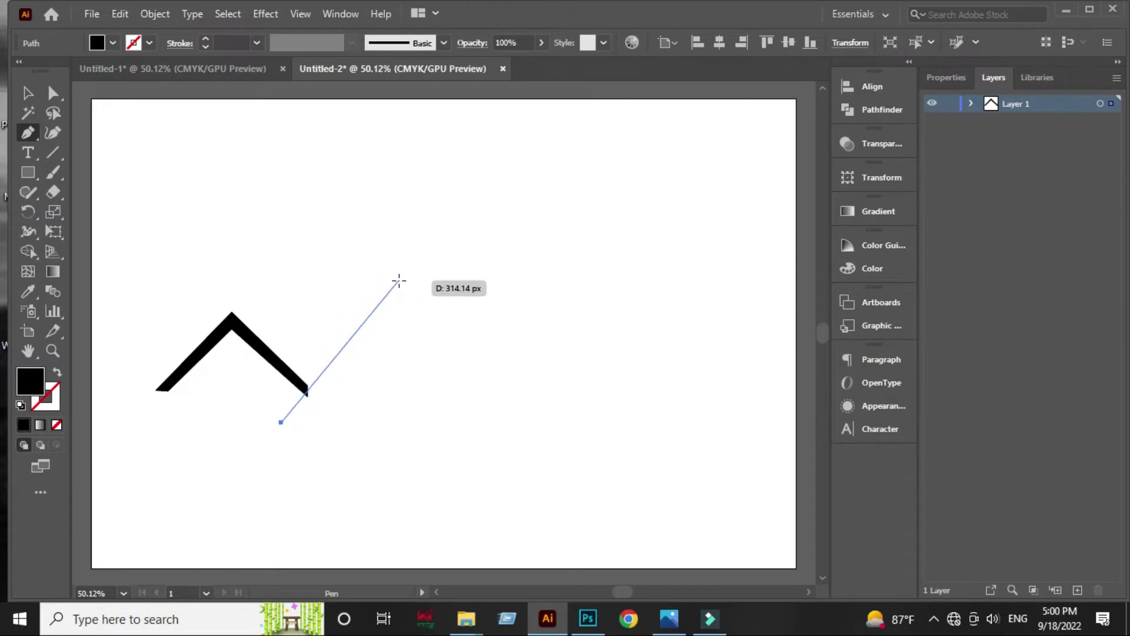
Step: Draw a taller black peak band that trails right into a long flat eave bar
click(399, 281)
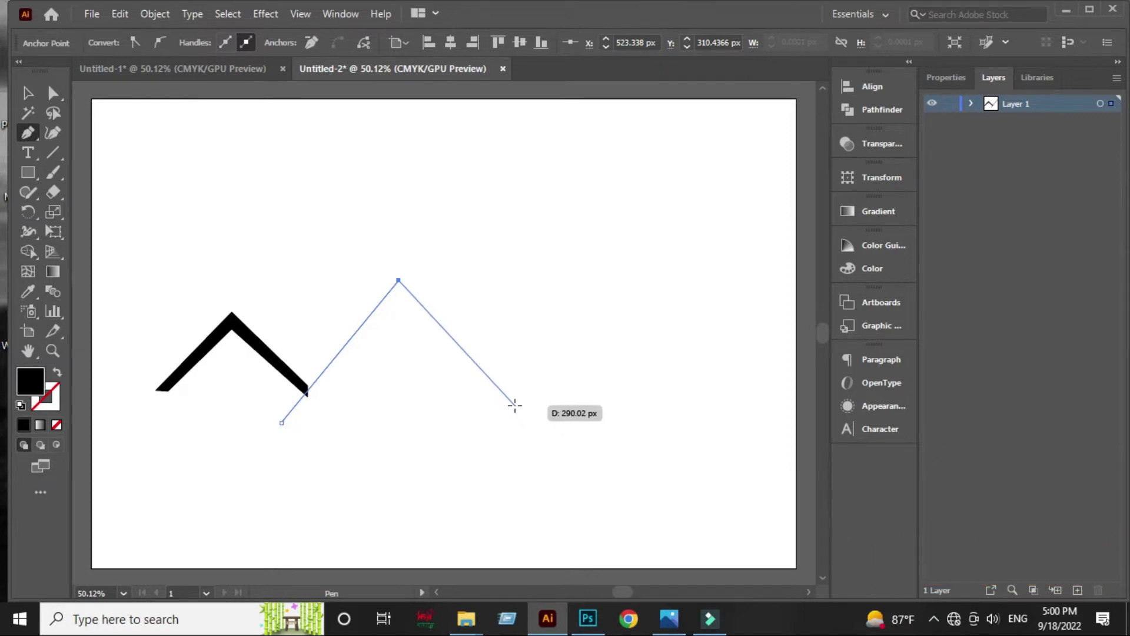
click(514, 405)
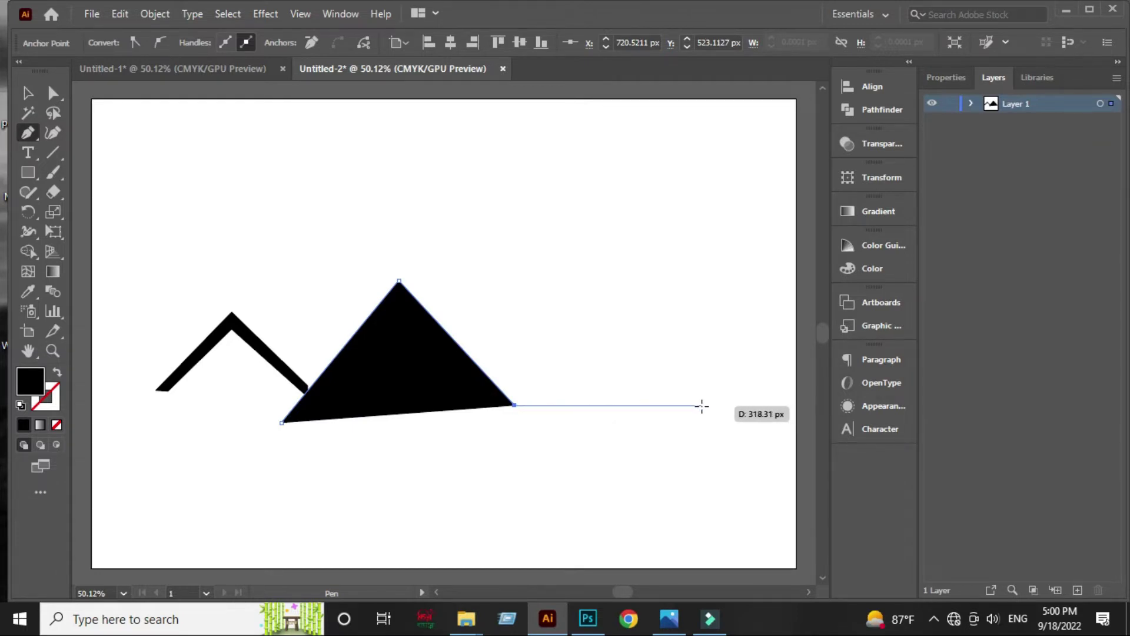
click(702, 405)
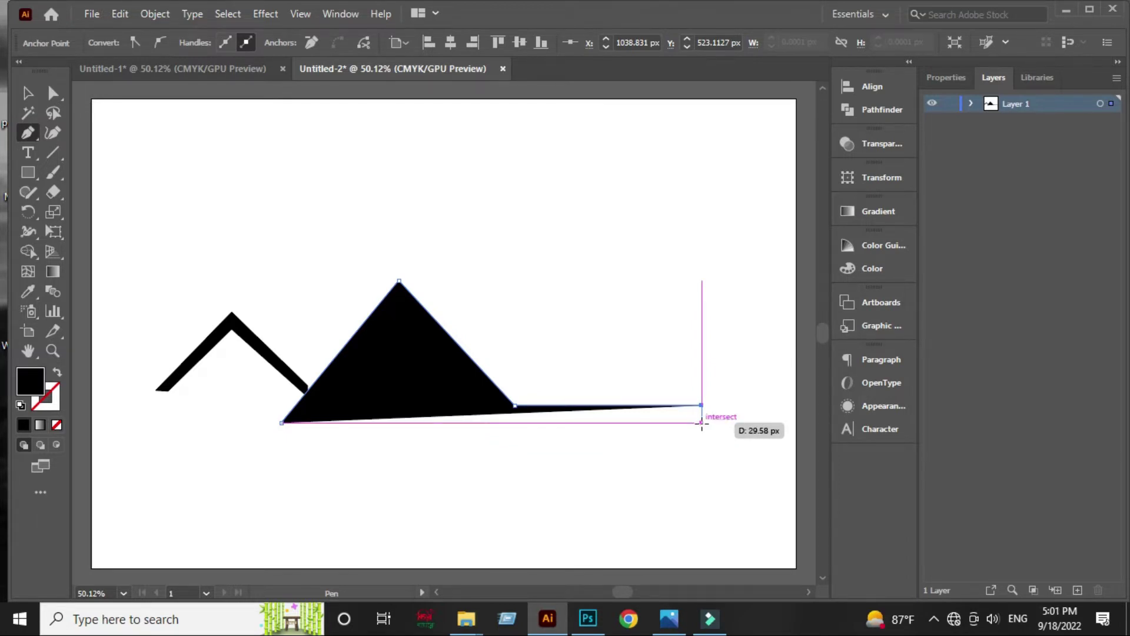
click(702, 422)
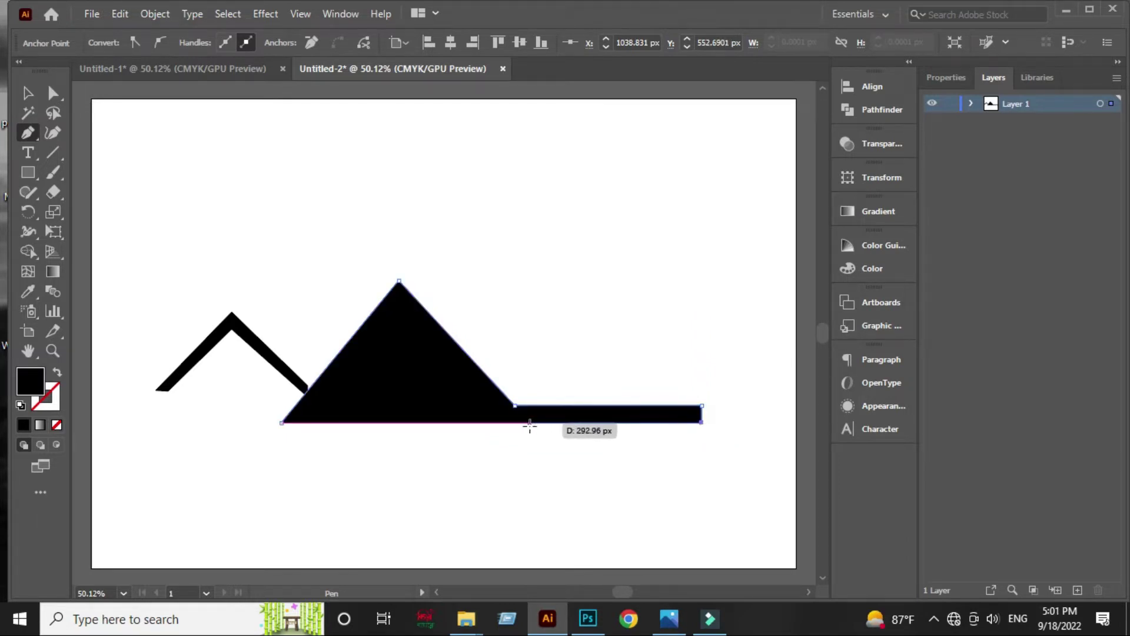
click(502, 422)
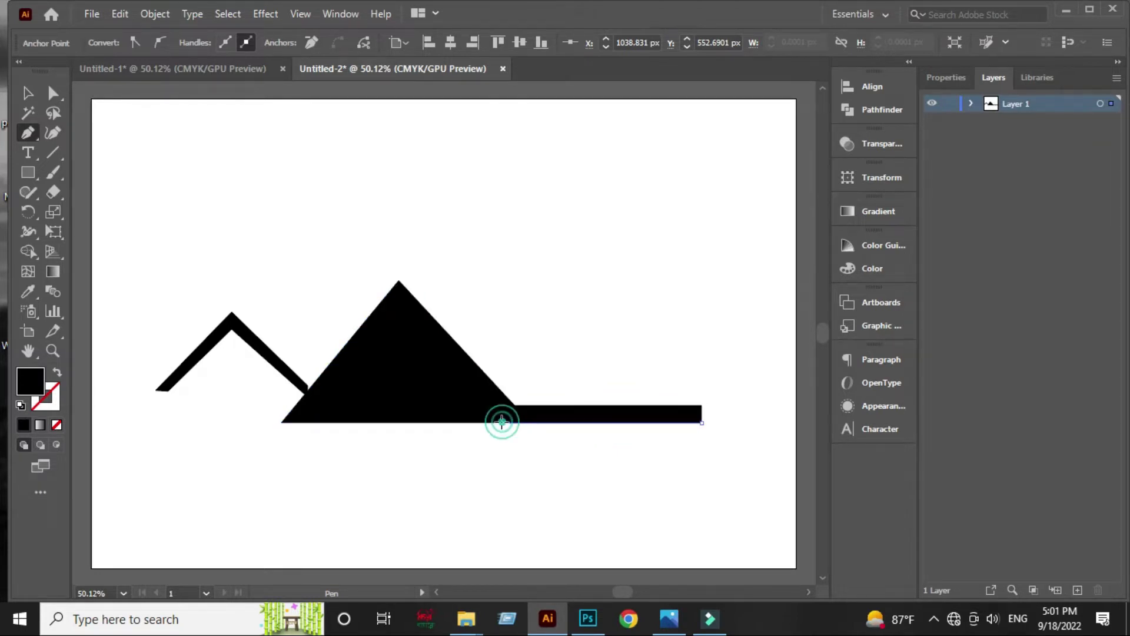
click(399, 305)
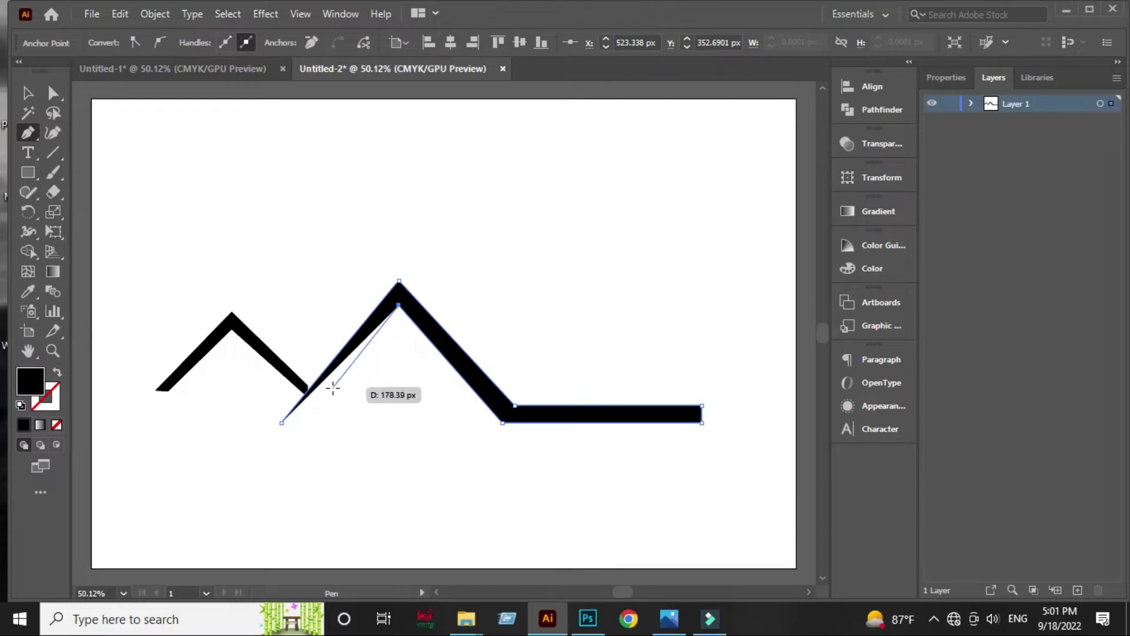
click(298, 419)
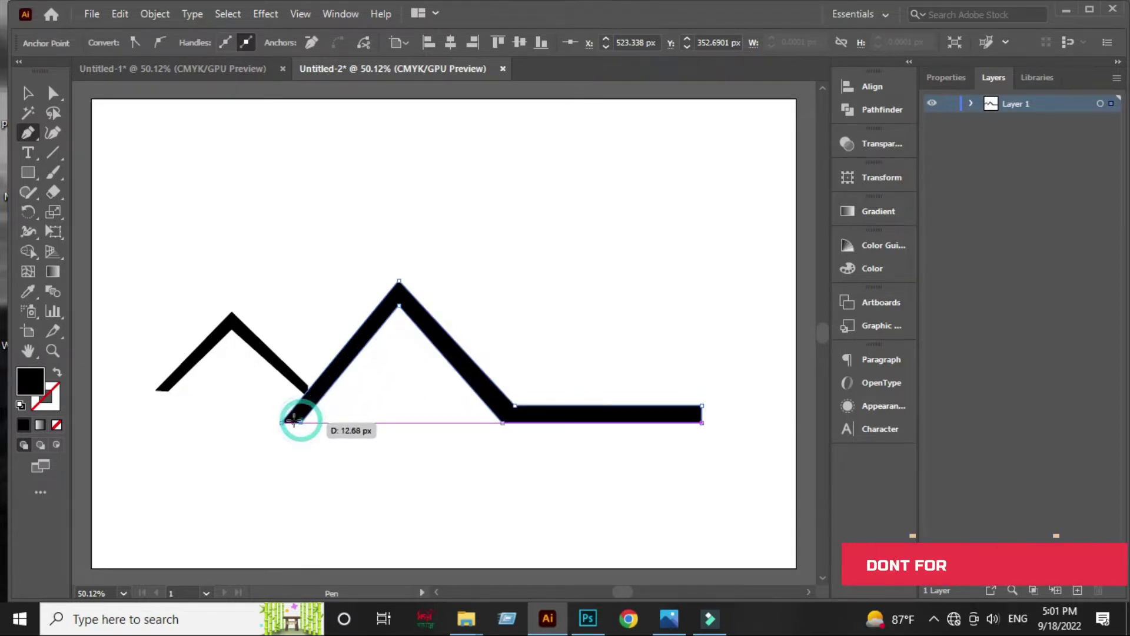
click(282, 422)
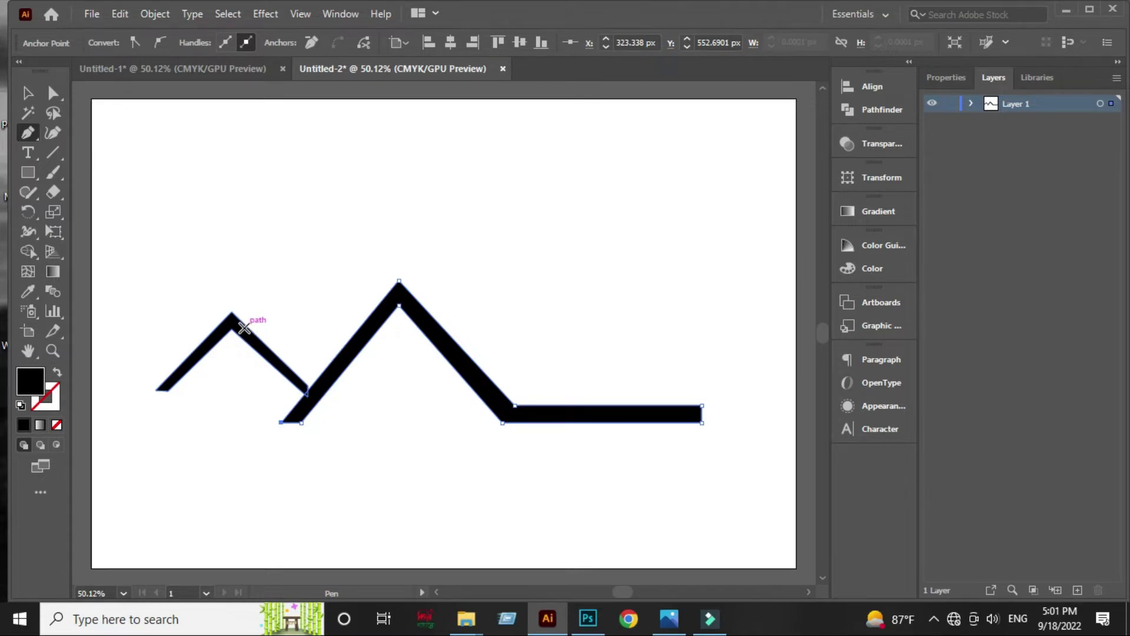
Step: Draw a closed black middle peak band bridging the small and large roofs
click(244, 325)
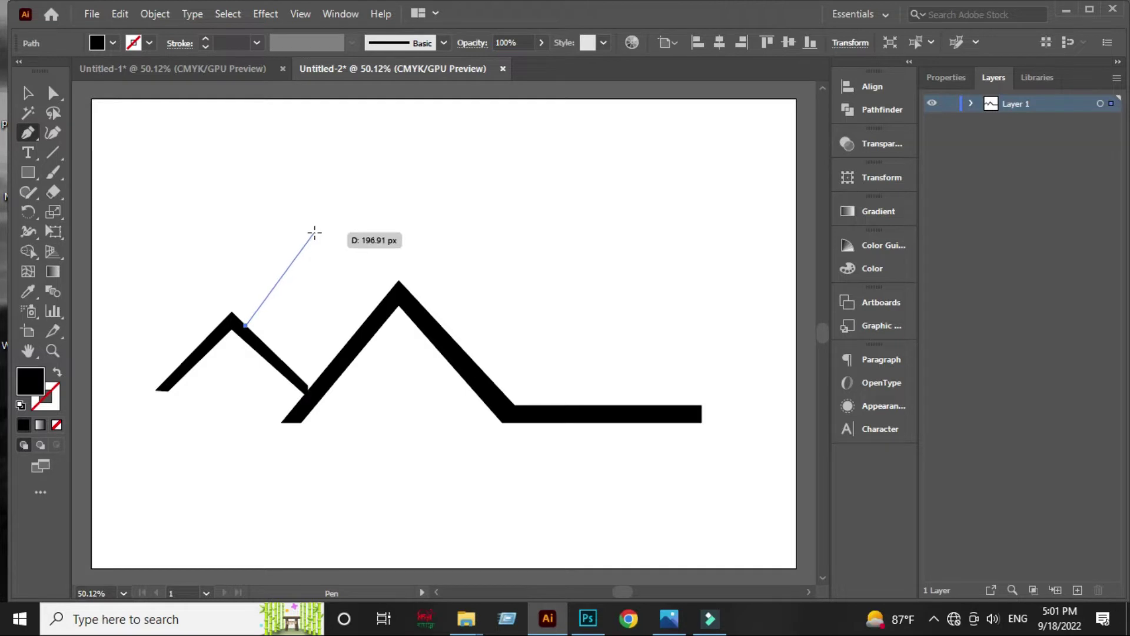
click(315, 233)
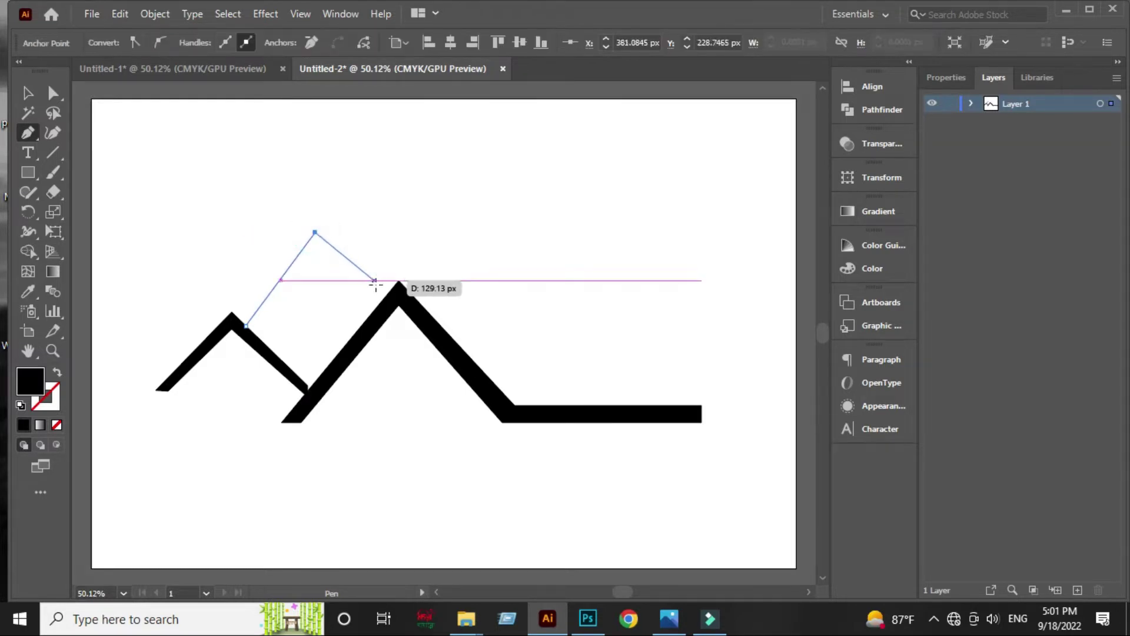
click(383, 297)
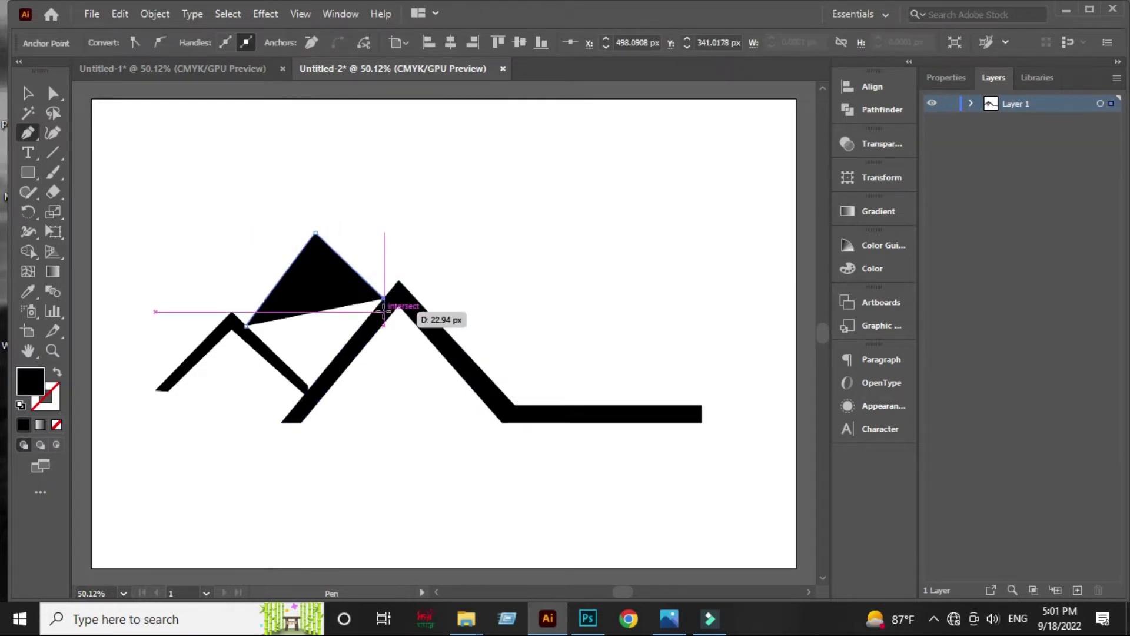
click(375, 308)
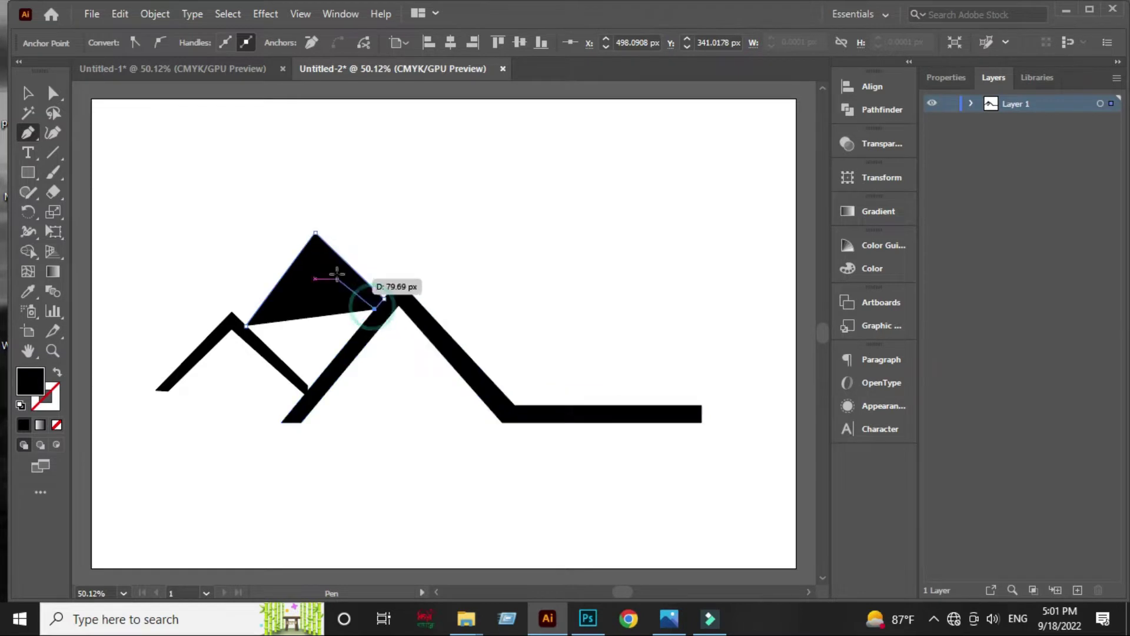
click(315, 254)
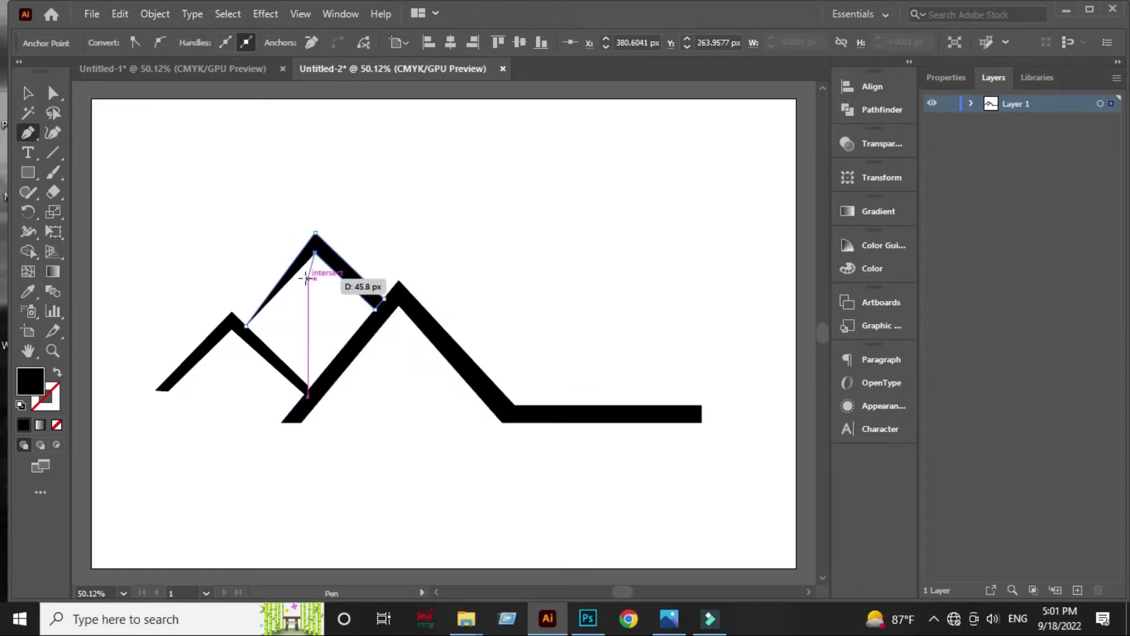
click(253, 333)
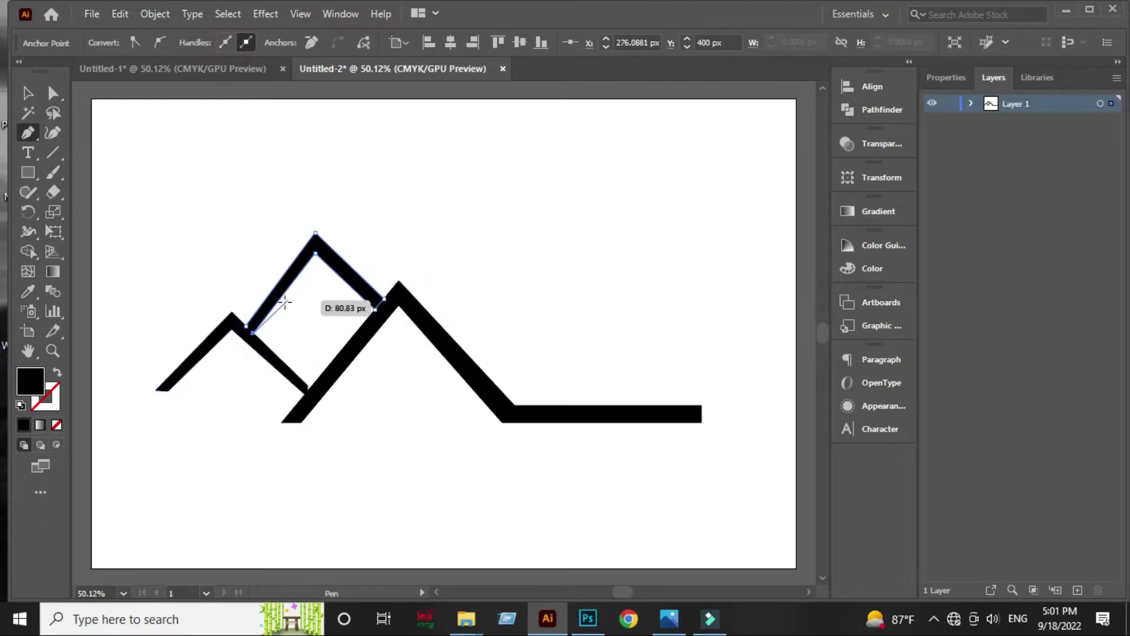
click(245, 325)
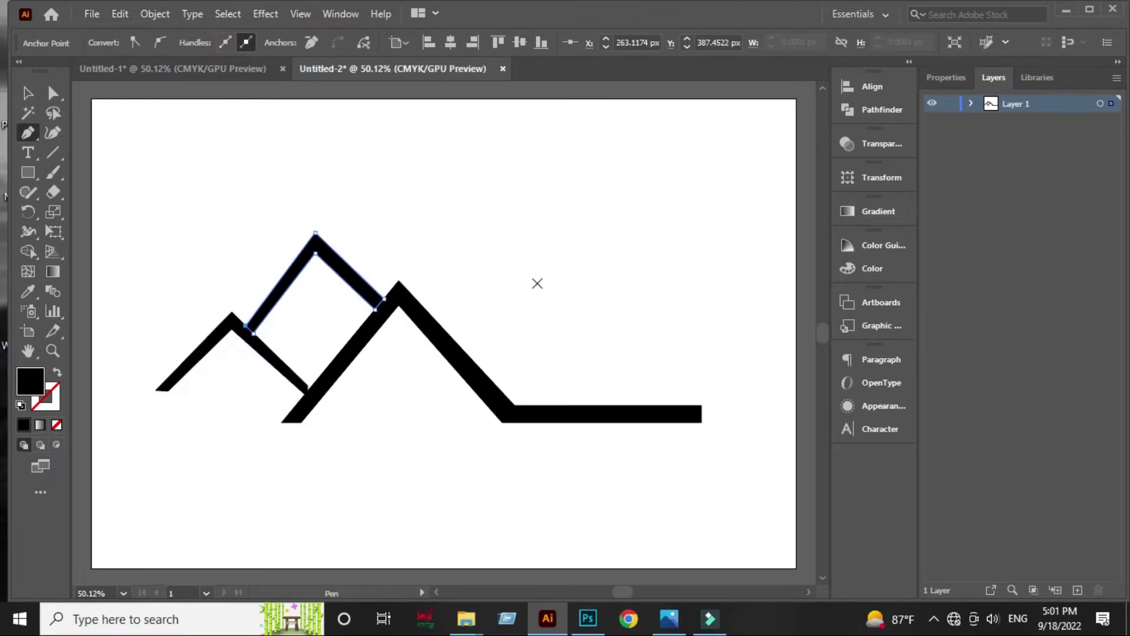
Step: Undo the accidental anchor deletion, deselect the shapes, and return to the Pen tool
click(315, 232)
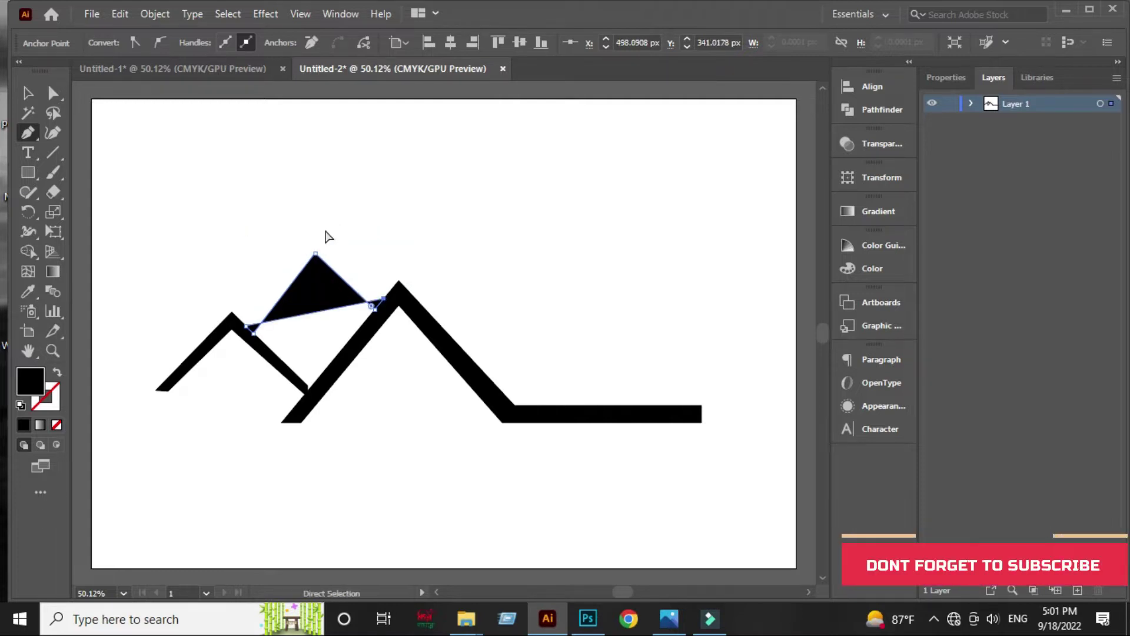
key(ctrl+z)
click(27, 93)
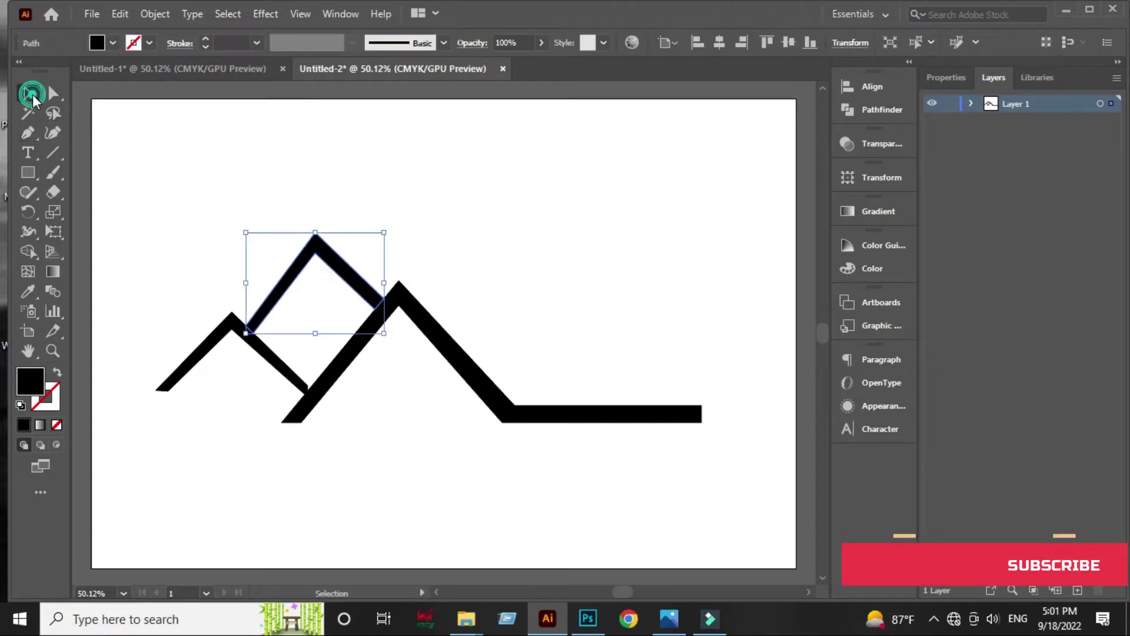
click(335, 217)
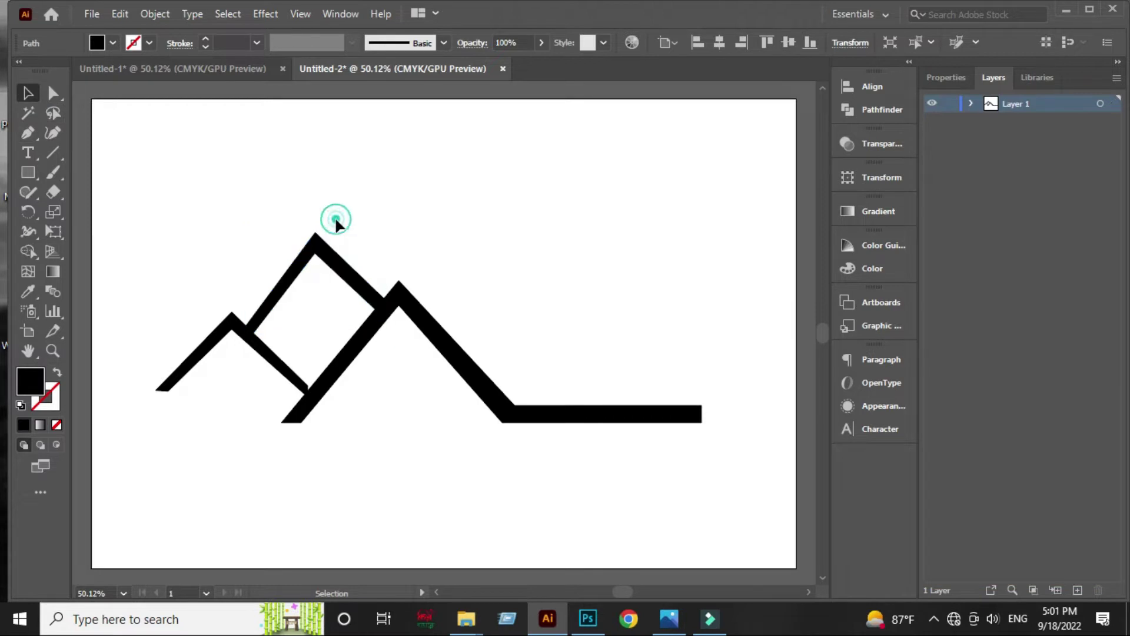
click(38, 133)
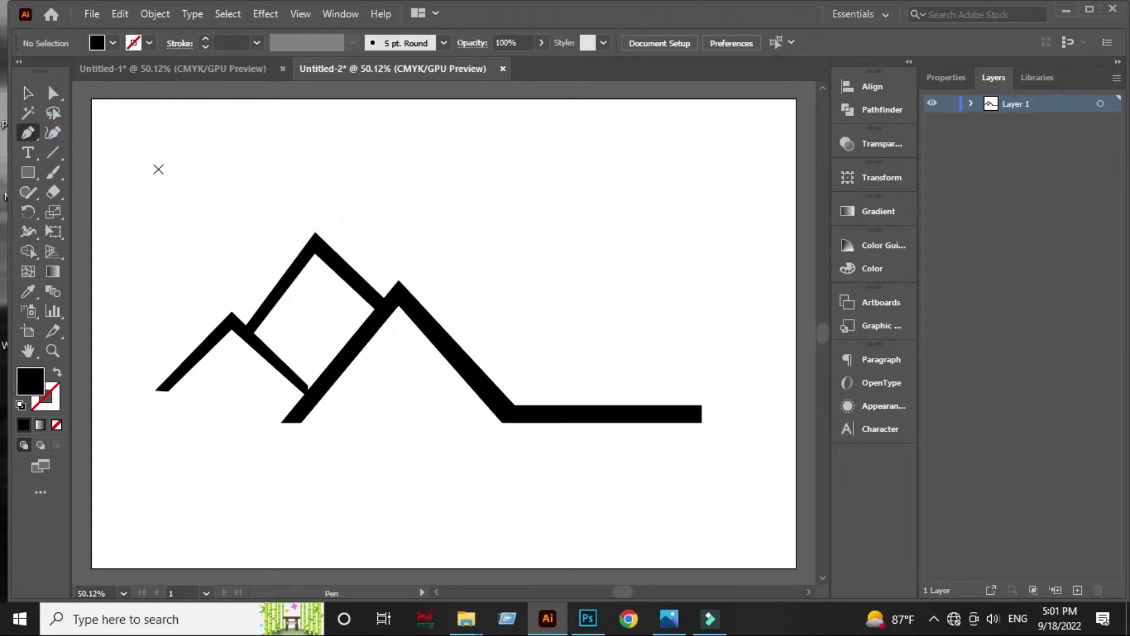
Step: Trace the roof face from the middle peak around a rectangular chimney
click(315, 233)
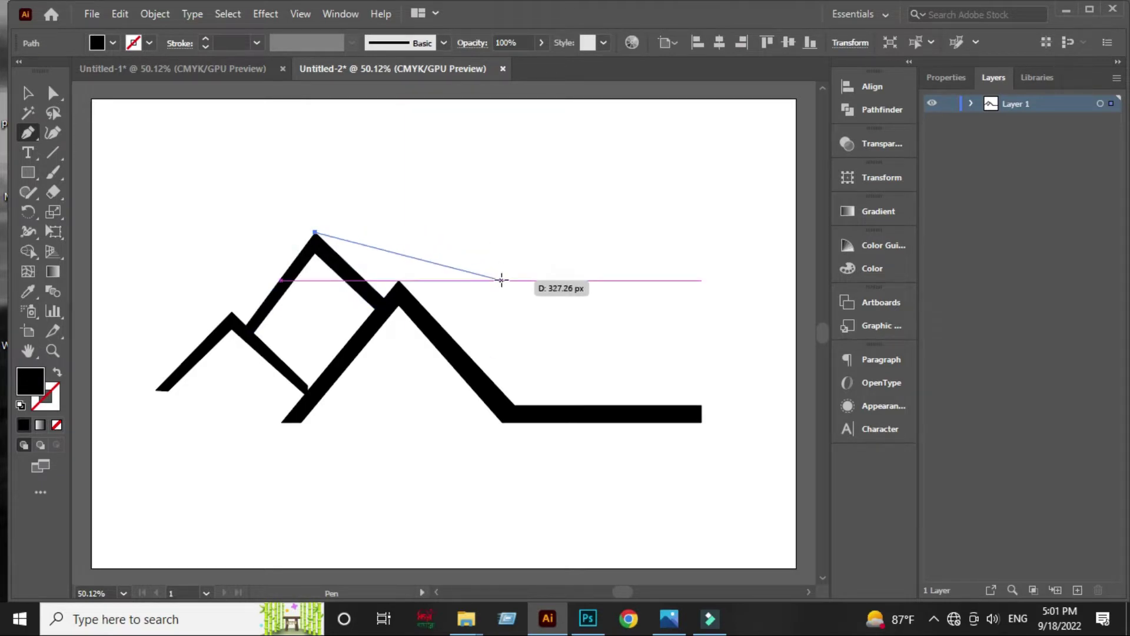
click(507, 280)
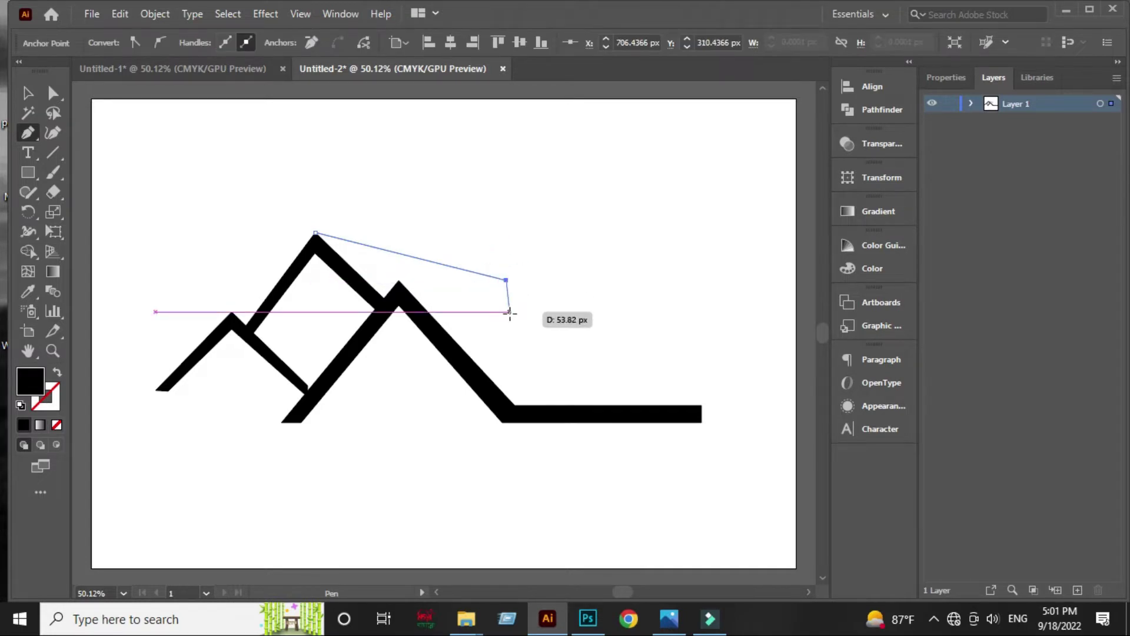
click(506, 312)
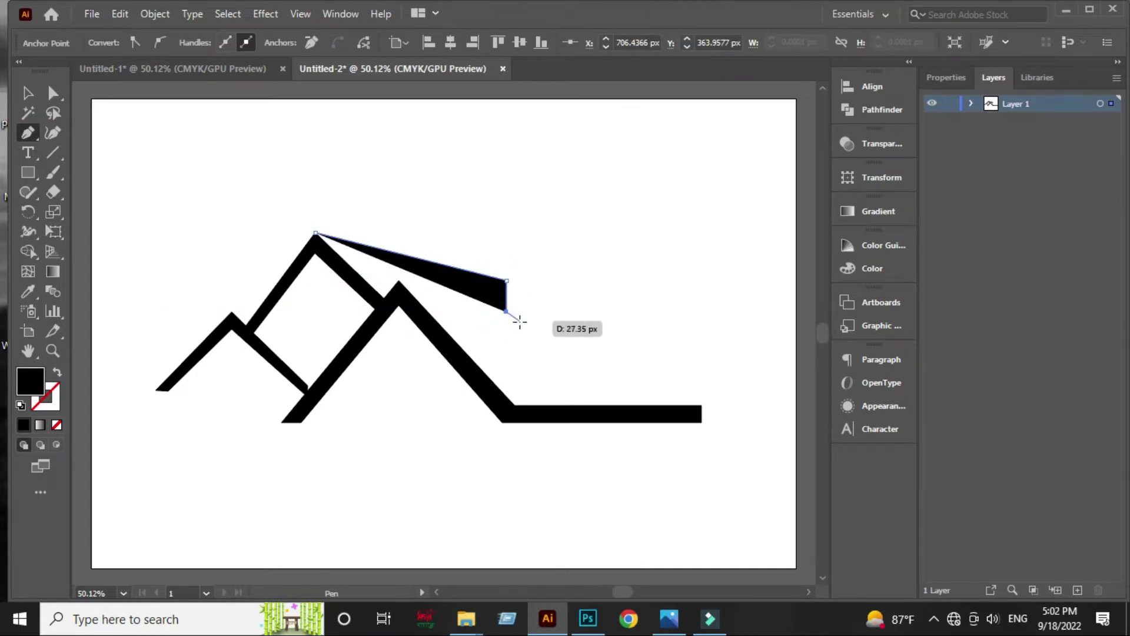
click(519, 323)
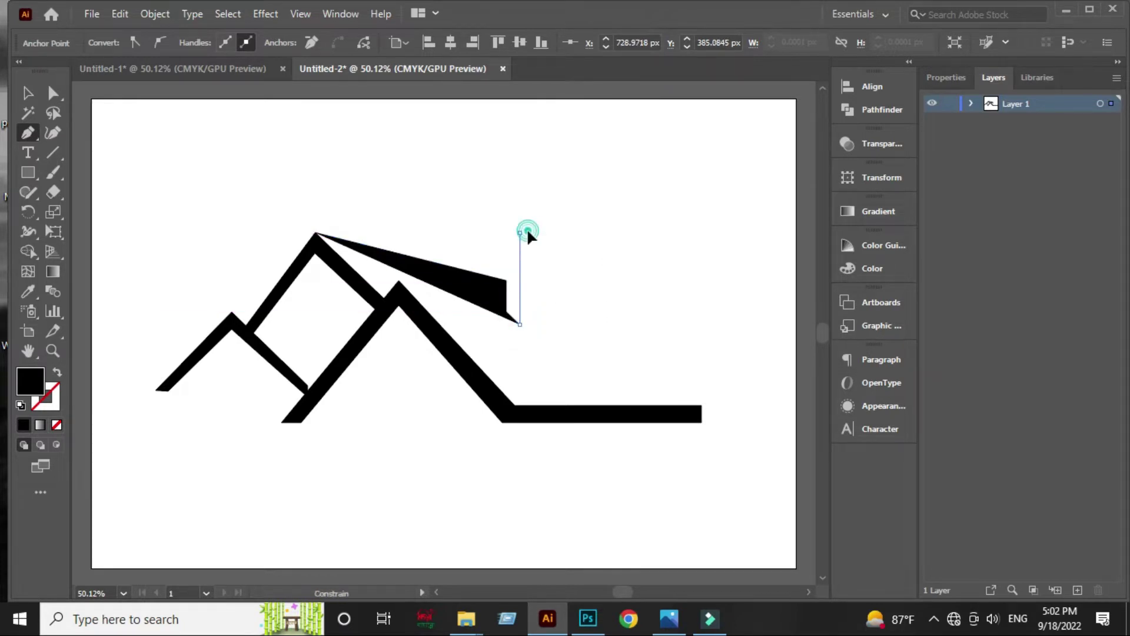
click(520, 232)
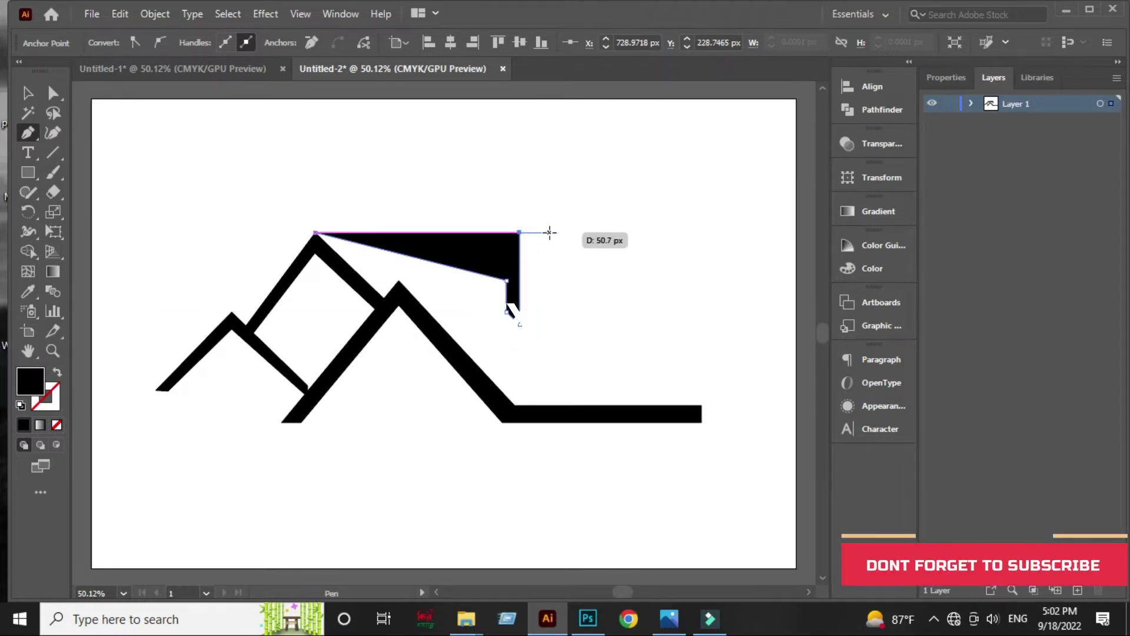
click(543, 232)
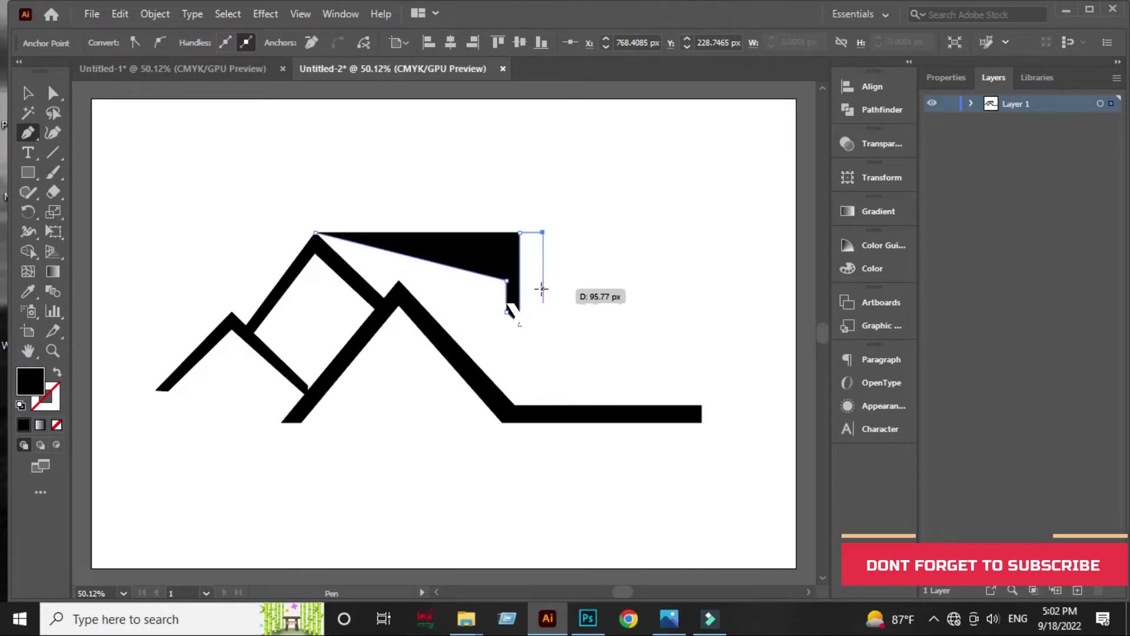
click(542, 288)
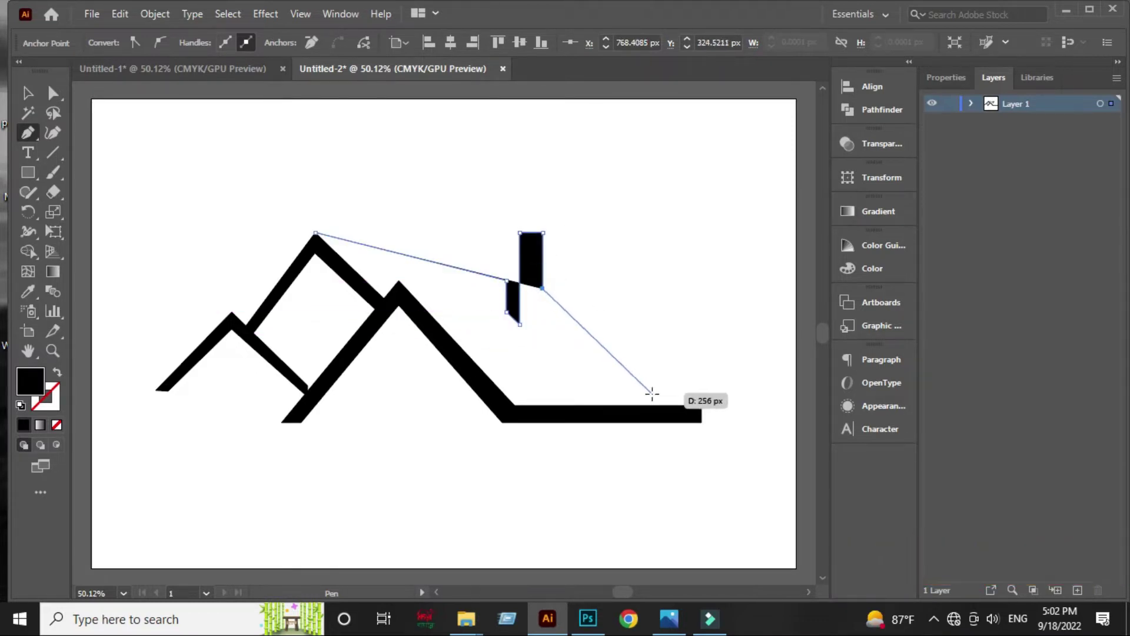
Step: Continue the roof face down to the eave, back along the inner slope, and close it
click(662, 405)
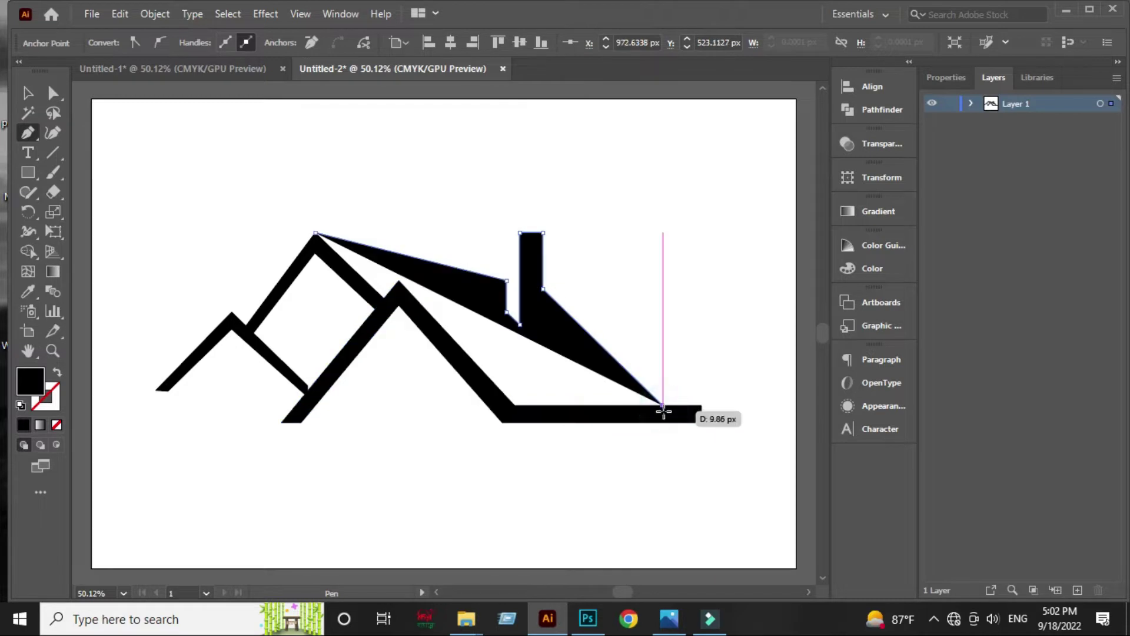
click(510, 405)
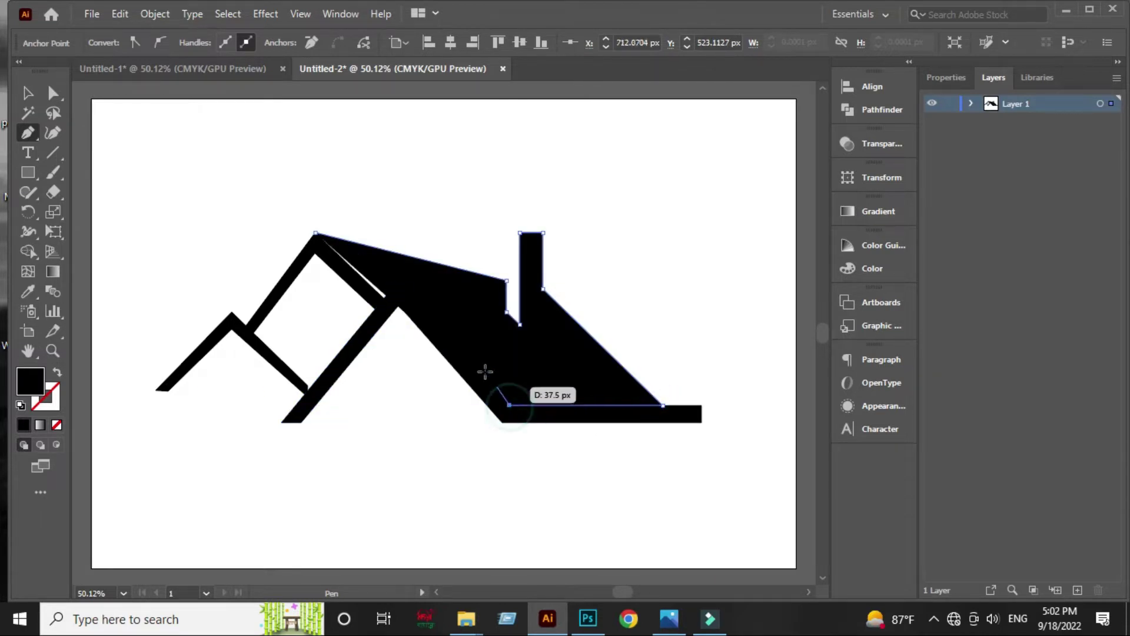
click(402, 293)
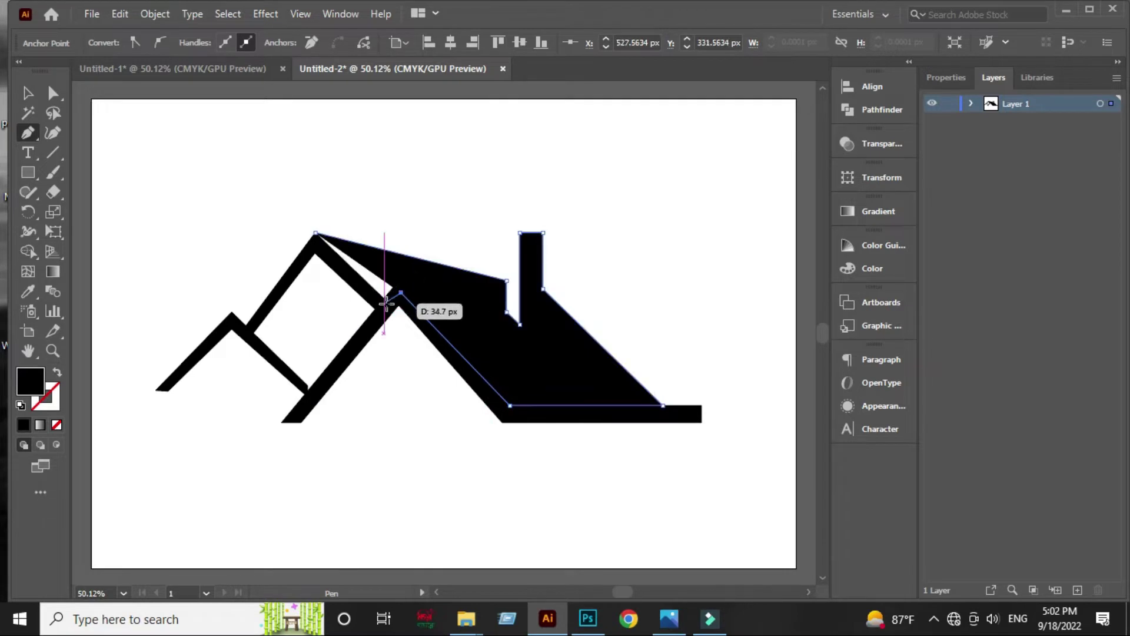
click(383, 302)
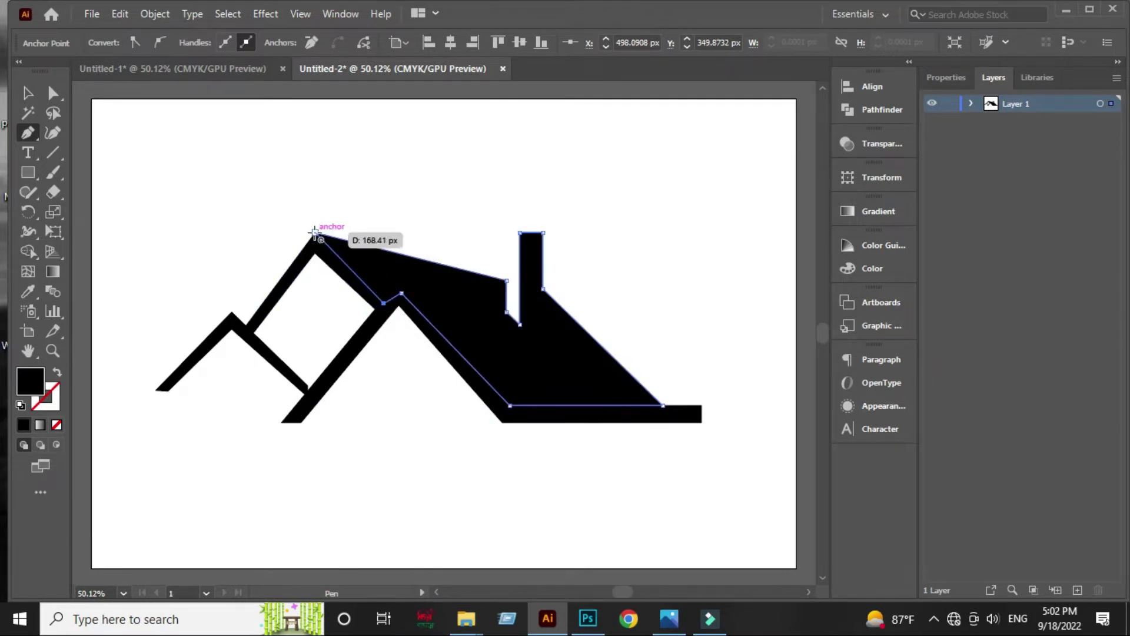
click(315, 233)
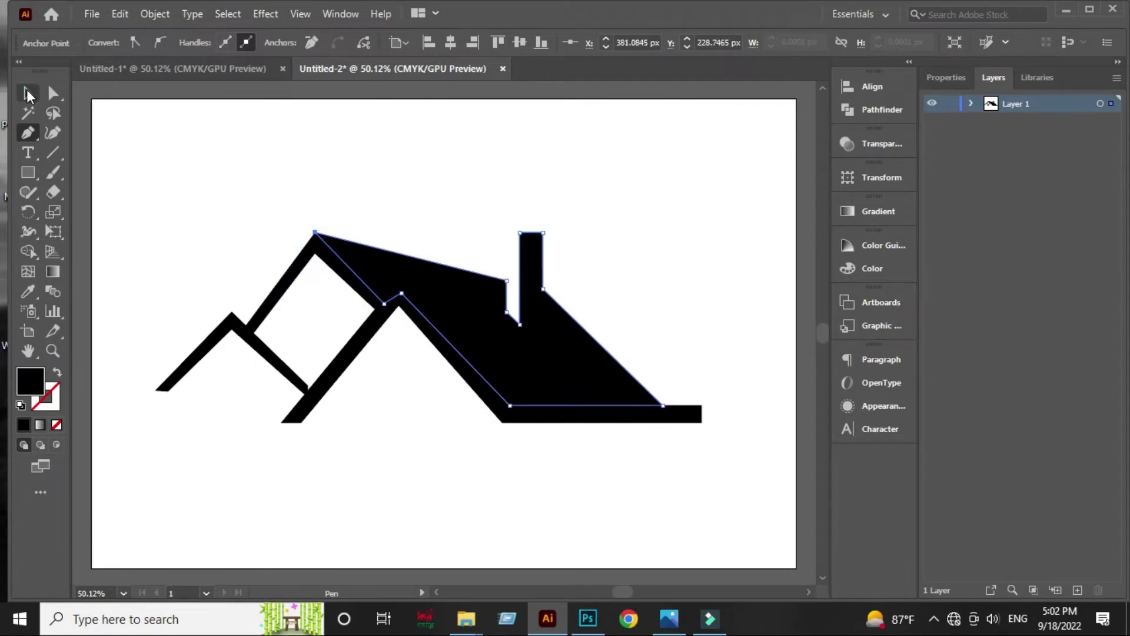
click(28, 93)
Step: Fill the chimney roof face with dark red hex 981A1C
click(437, 141)
click(474, 321)
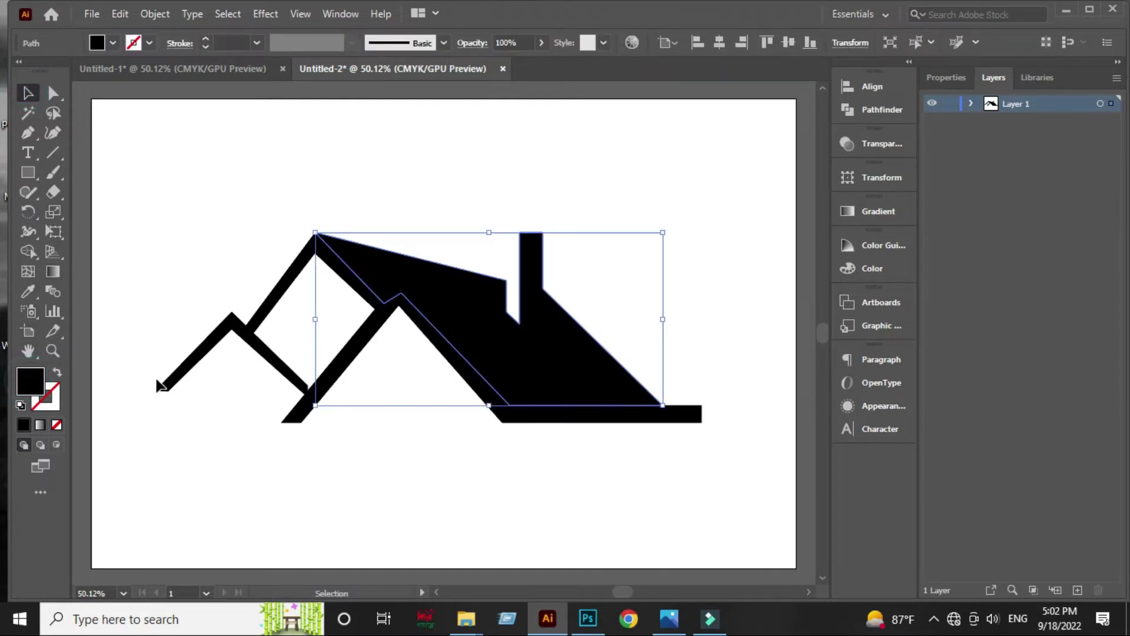
double_click(32, 379)
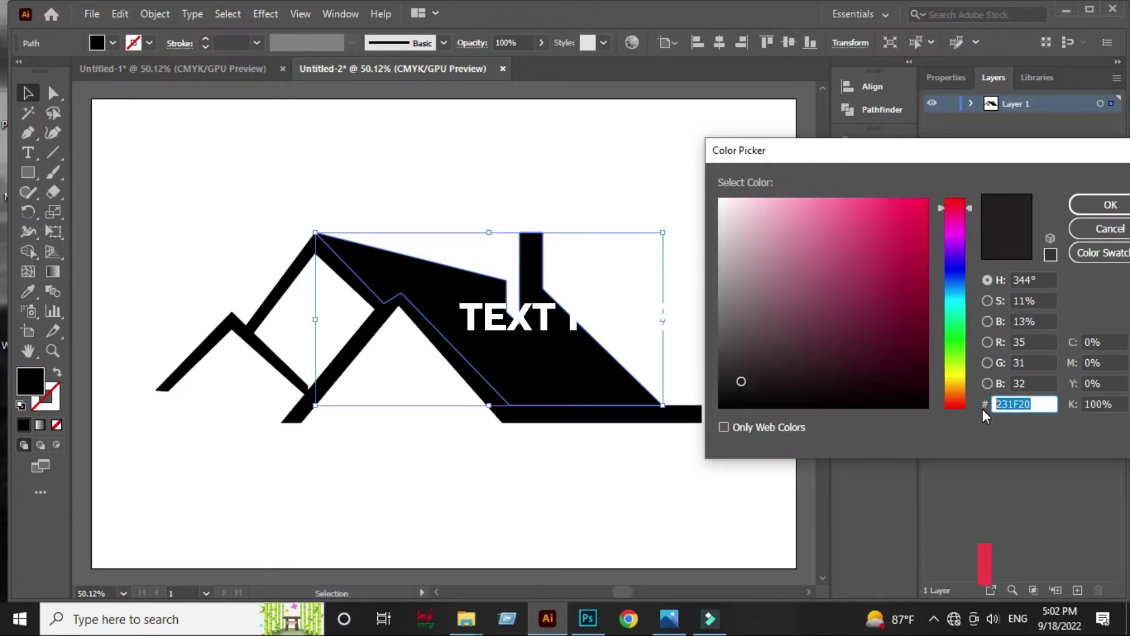
text(98)
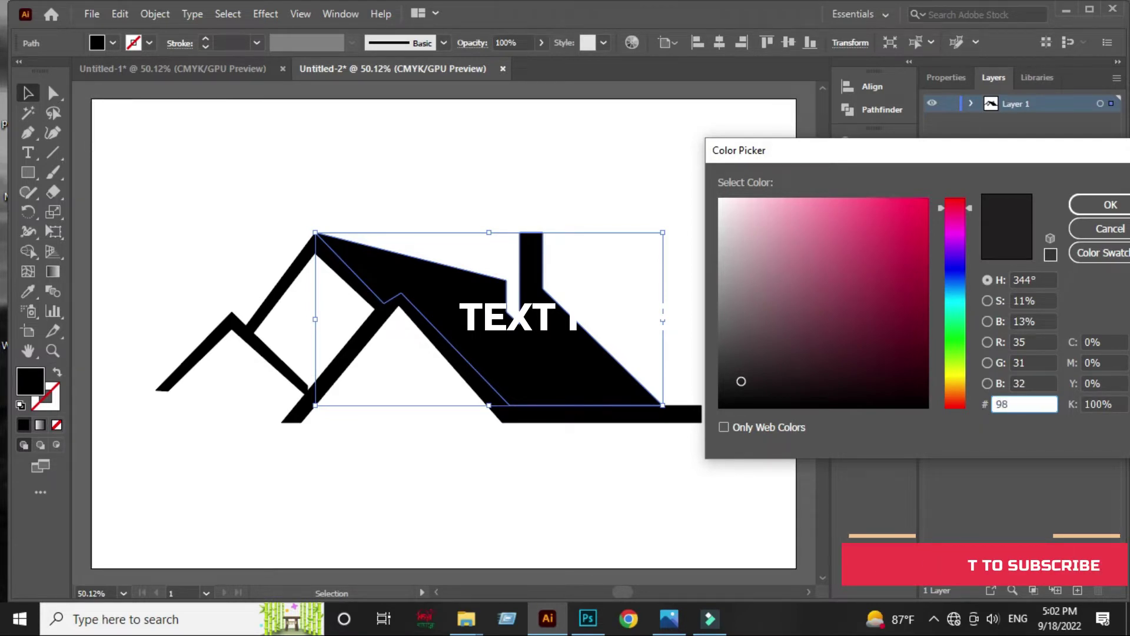
text(1A1C)
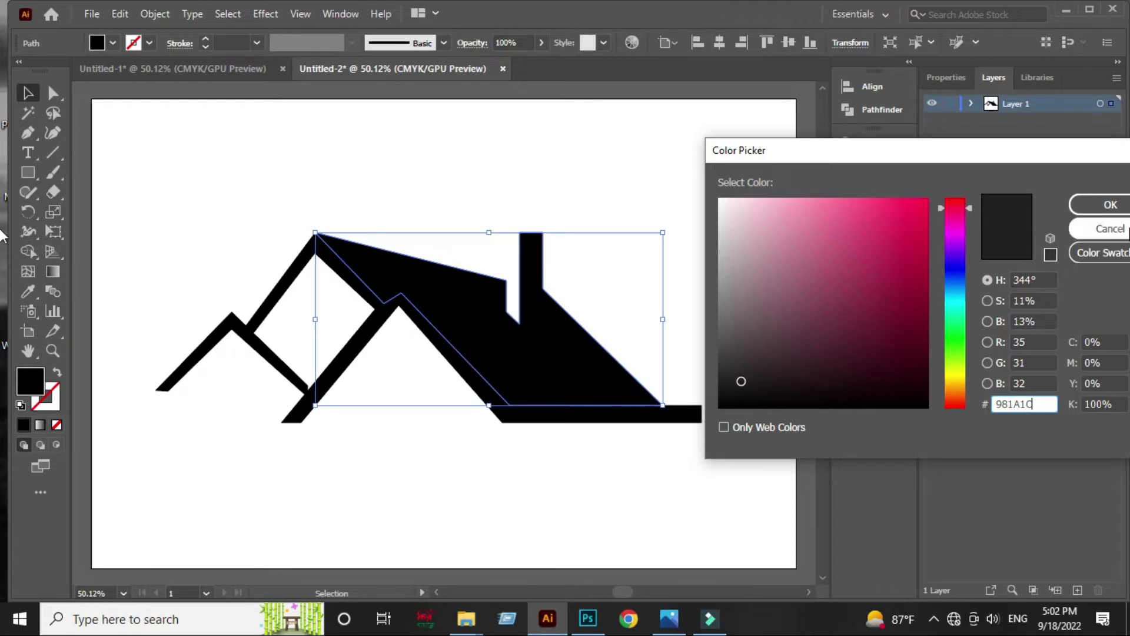
click(1078, 205)
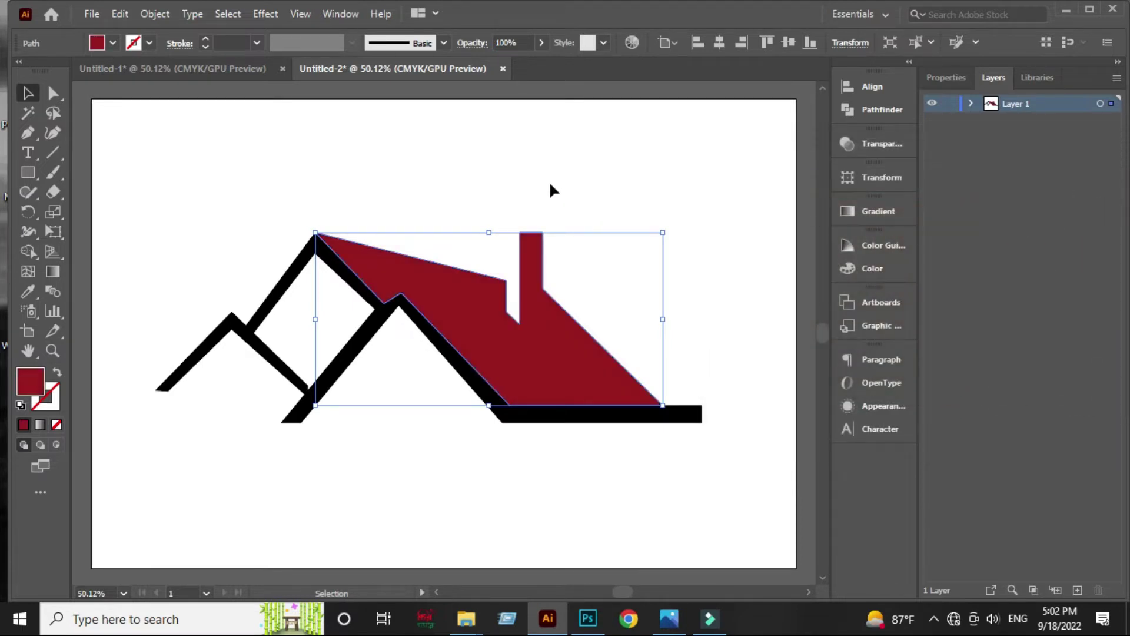
click(551, 184)
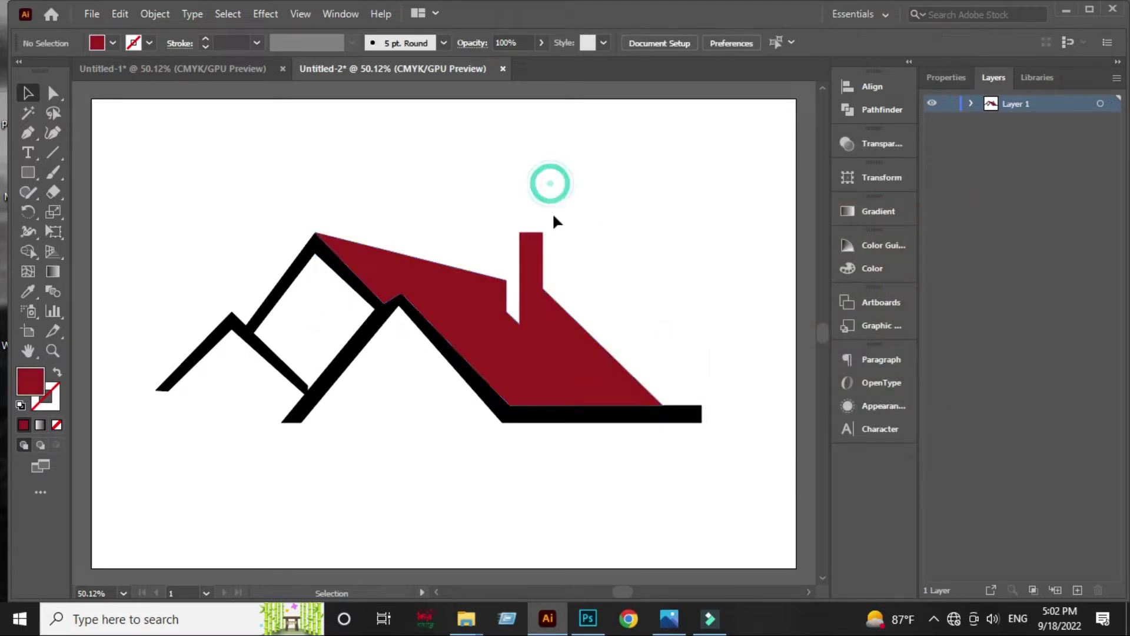
Step: Send the red roof to the back behind the black roof lines
click(512, 418)
key(ctrl+[)
click(524, 475)
click(537, 351)
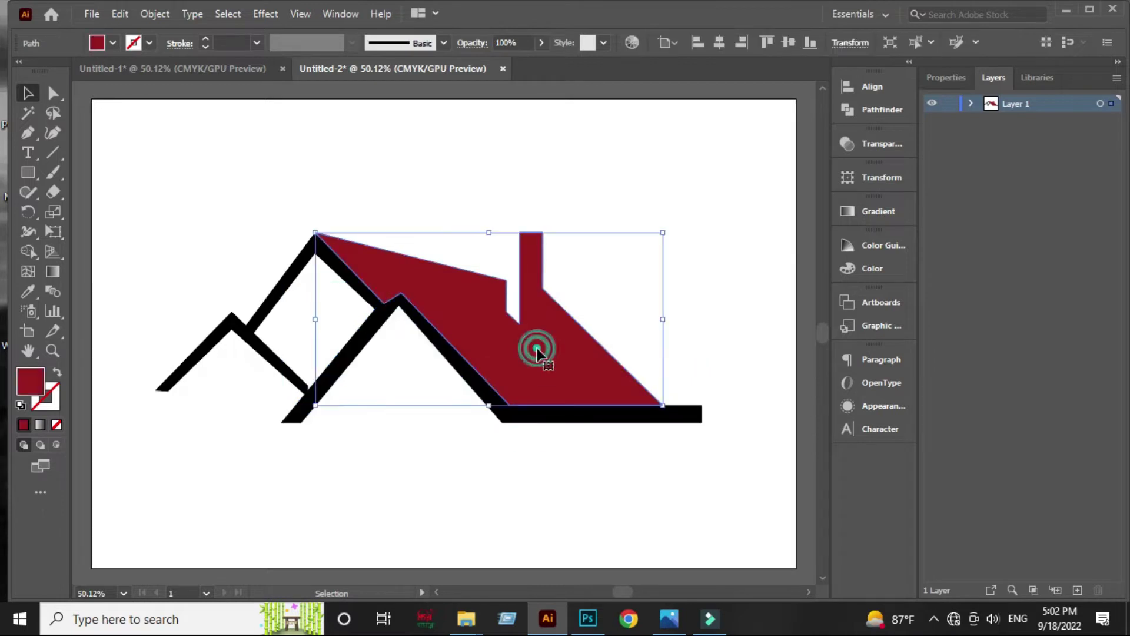
right_click(537, 350)
mouse_move(618, 518)
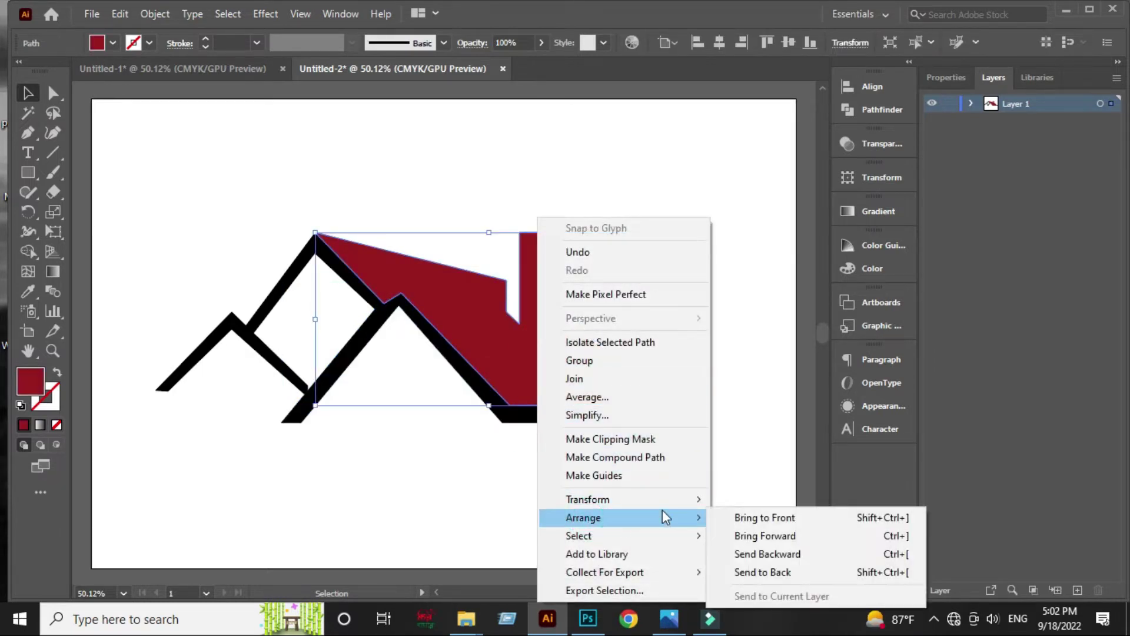
click(762, 571)
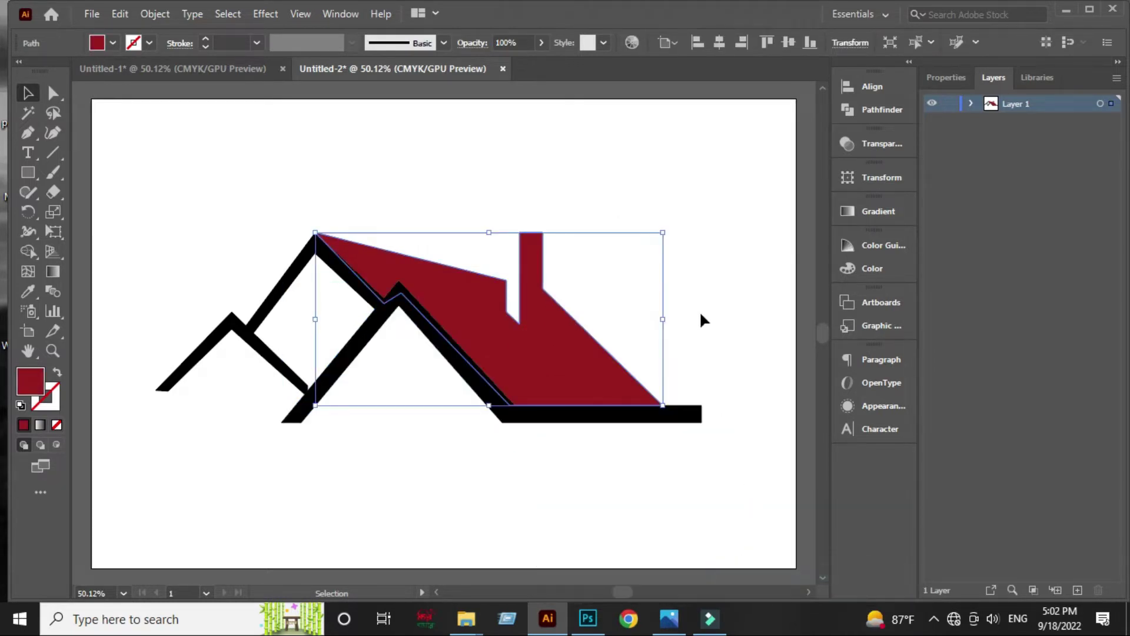
click(687, 183)
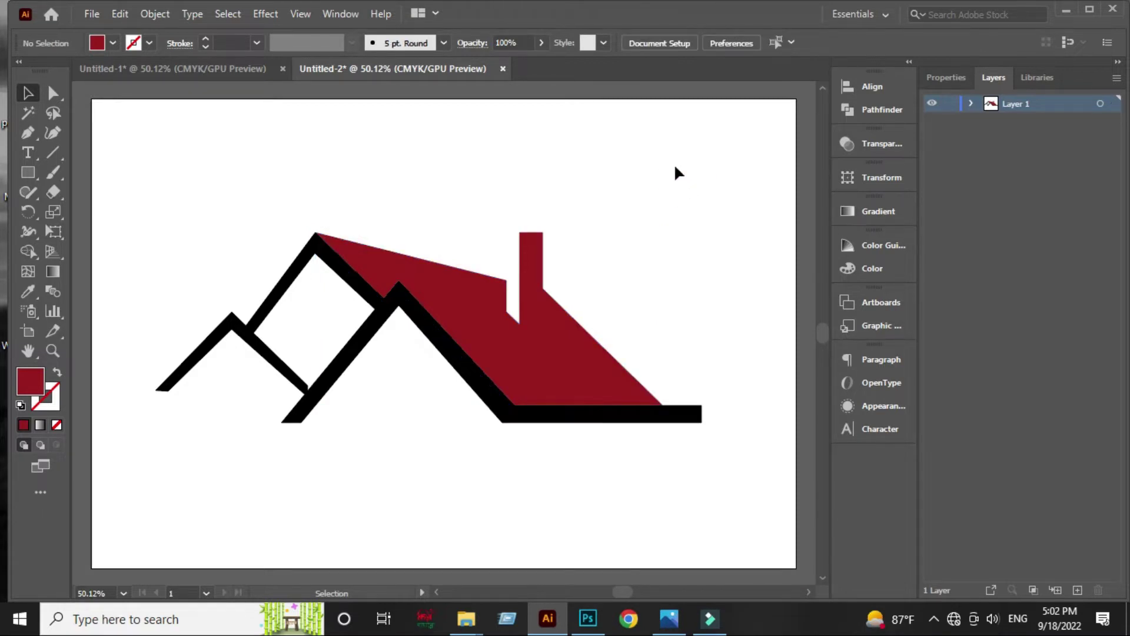
Step: Scale the whole house artwork down and move it left and down
drag(687, 231, 615, 218)
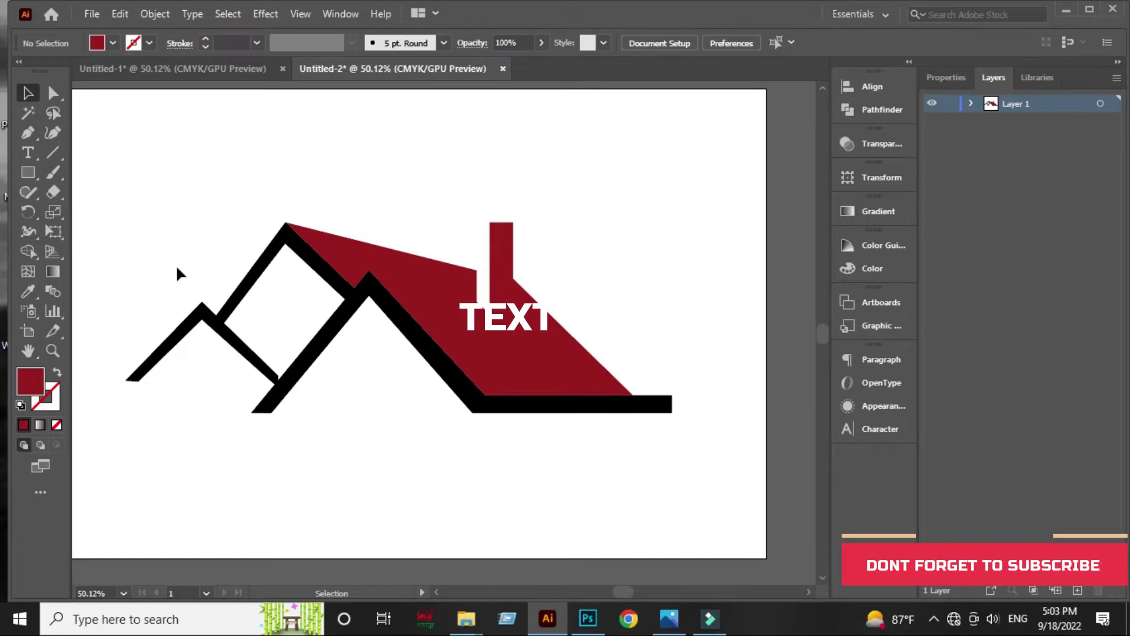
drag(176, 253, 674, 473)
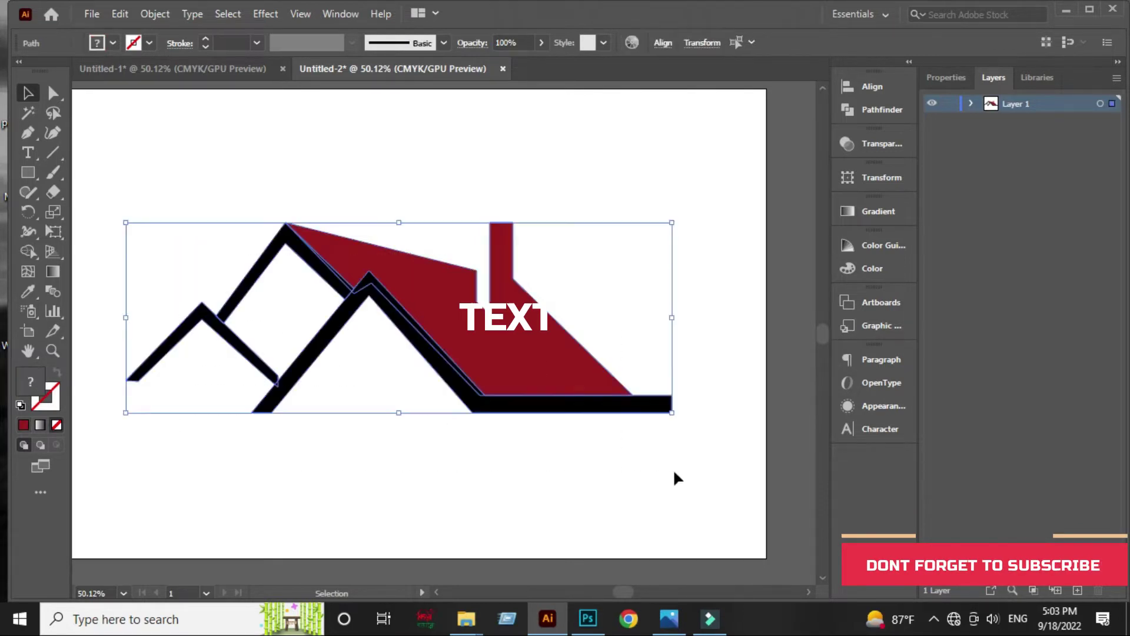
drag(672, 223, 630, 244)
click(643, 242)
drag(206, 234, 509, 405)
drag(451, 352, 355, 369)
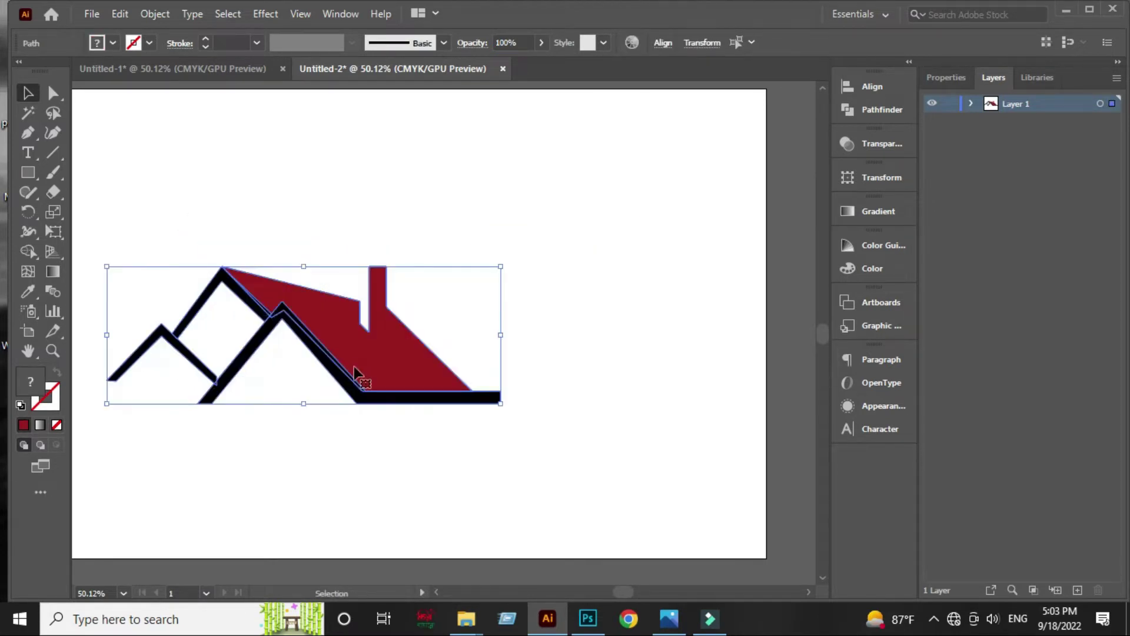
click(328, 441)
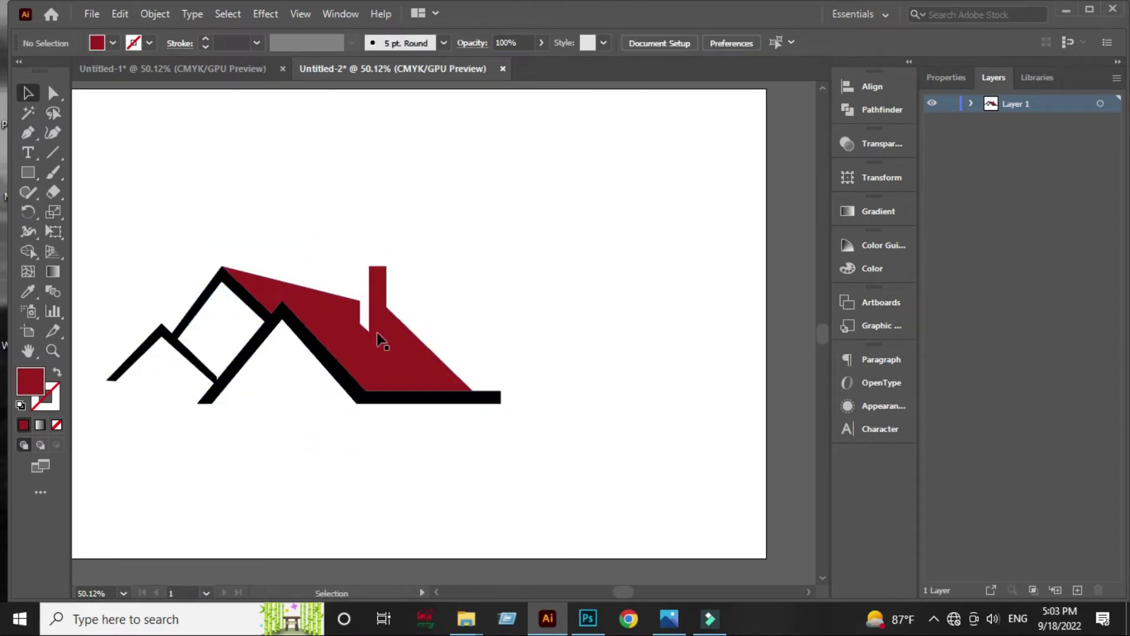
Step: Move the black eave bar's right-end anchor to meet the red roof's lower corner
click(52, 94)
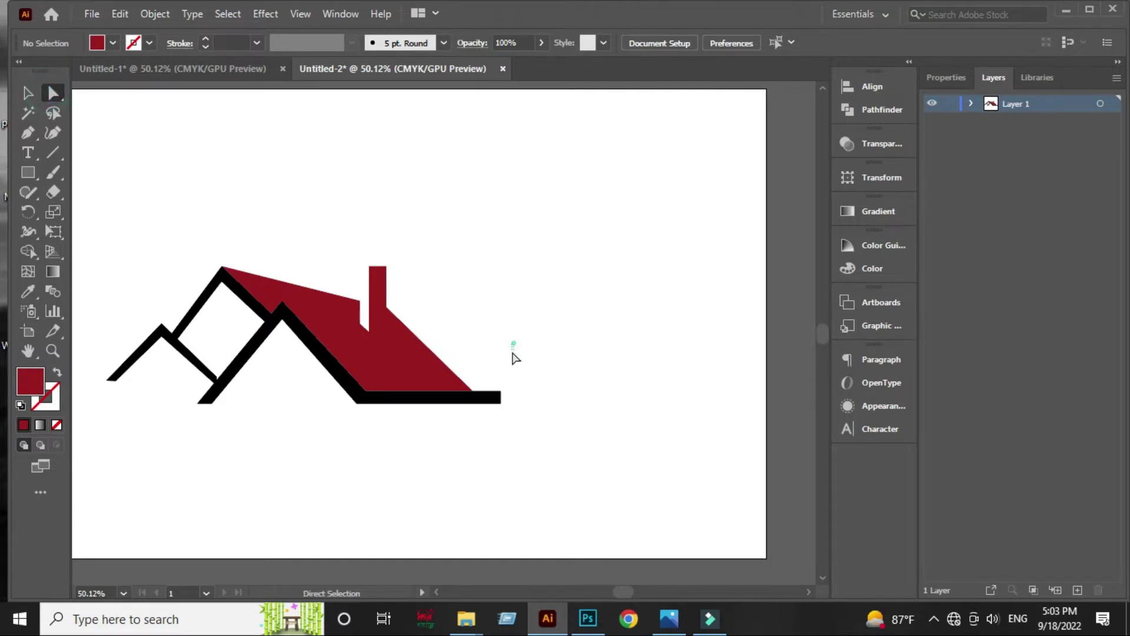
mouse_move(513, 353)
mouse_down()
mouse_move(510, 431)
mouse_move(470, 401)
mouse_up()
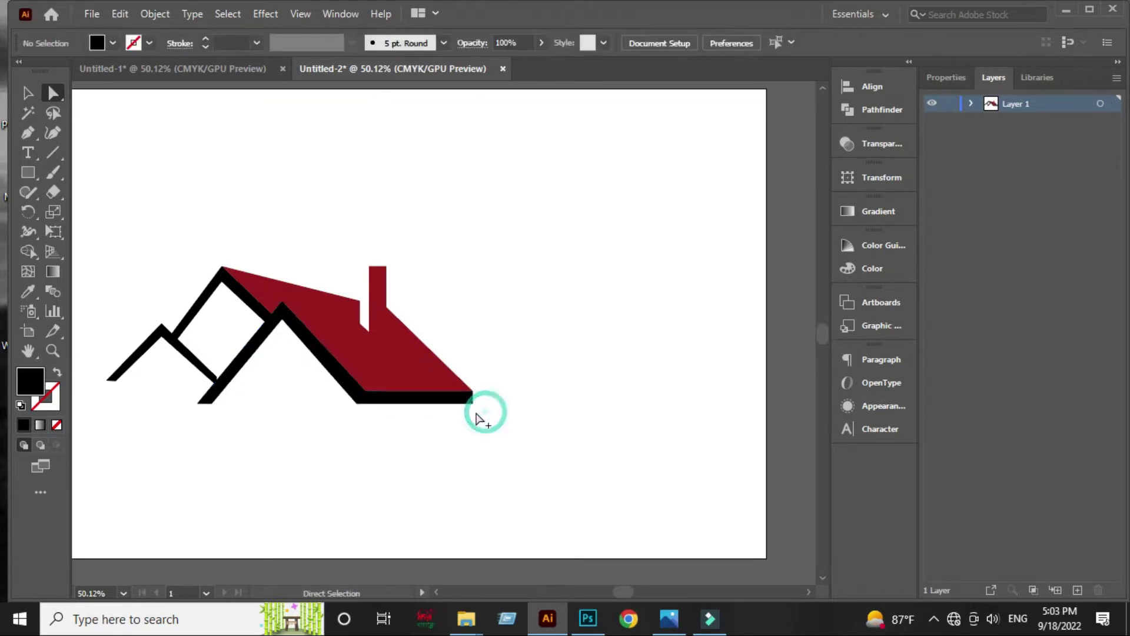
scroll(473, 406, up, 3)
drag(470, 388, 489, 388)
scroll(490, 391, down, 2)
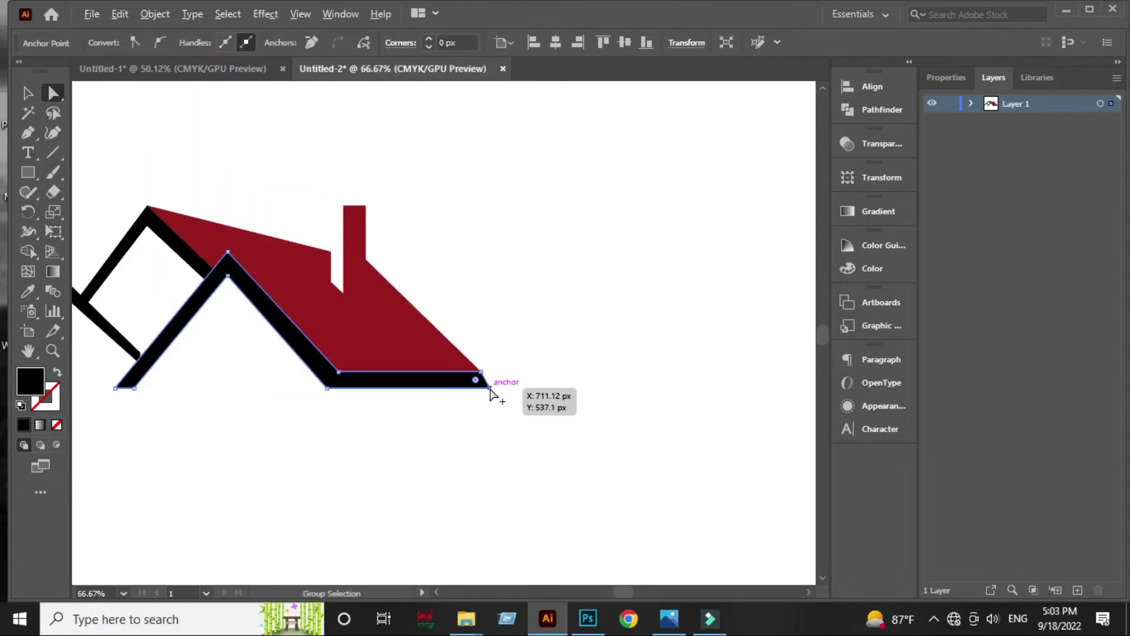
click(27, 92)
click(489, 185)
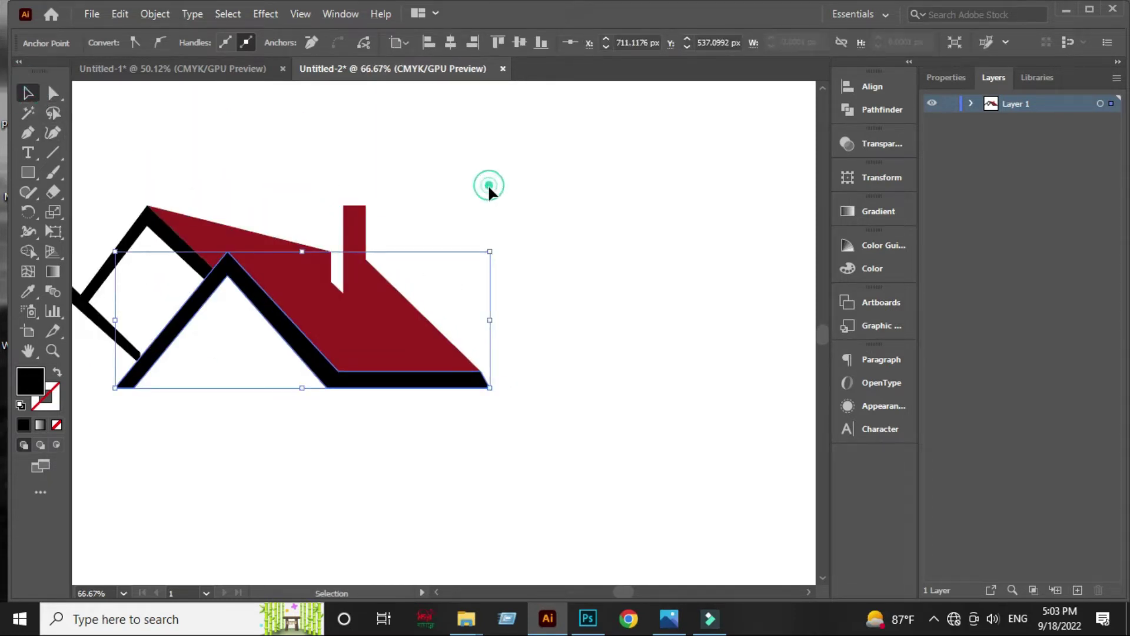
Step: Draw a closed six-point black chevron roof band right of the red roof
click(28, 132)
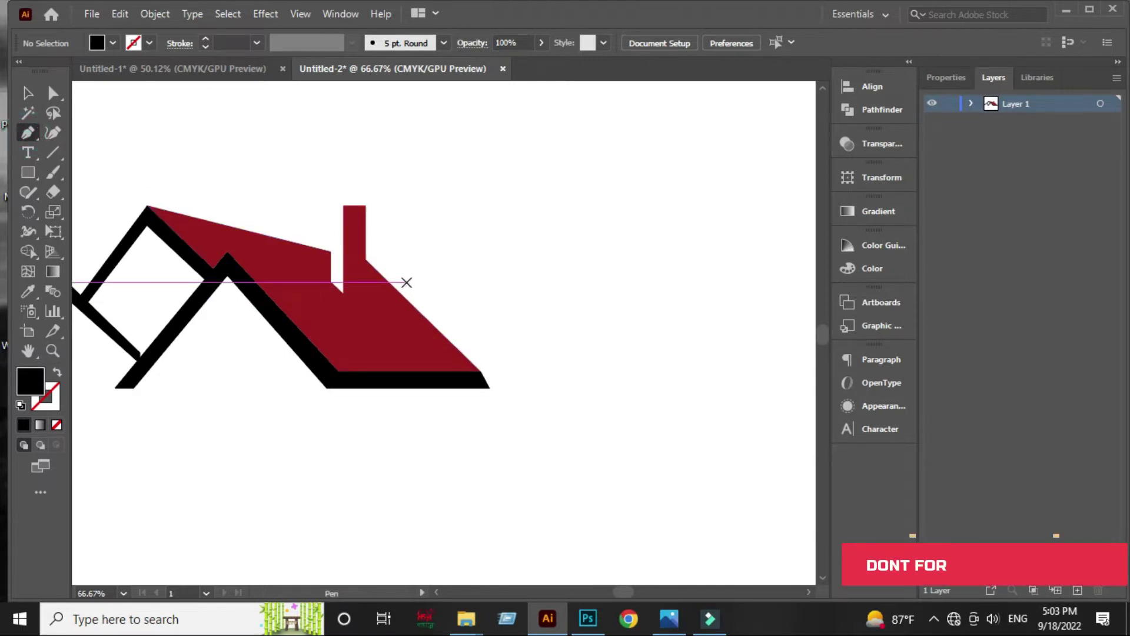
click(436, 319)
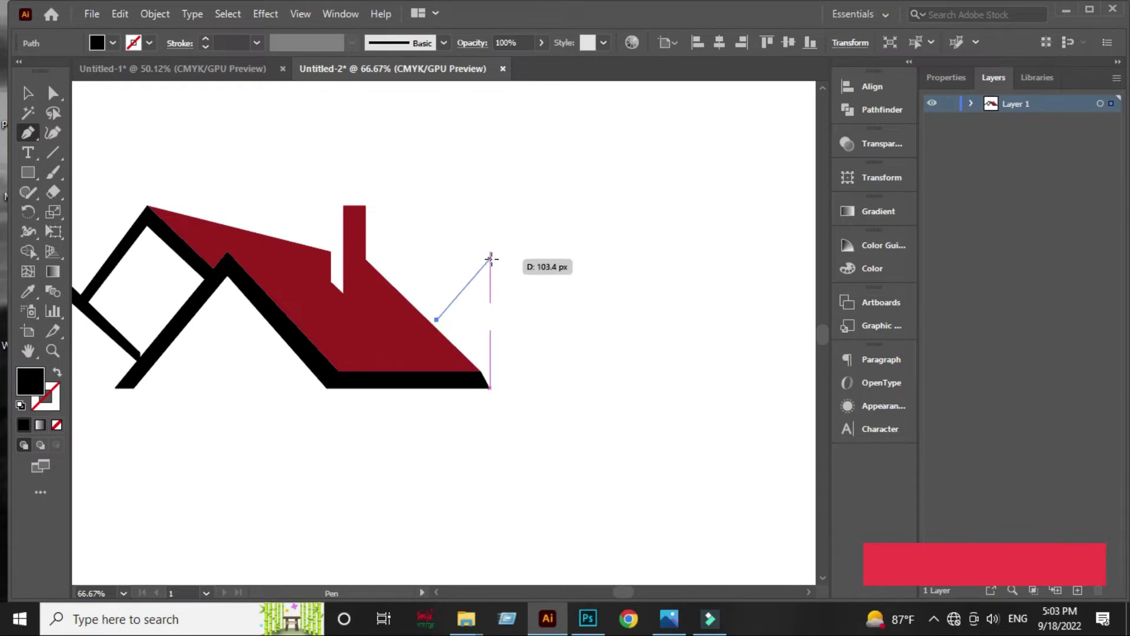
click(503, 229)
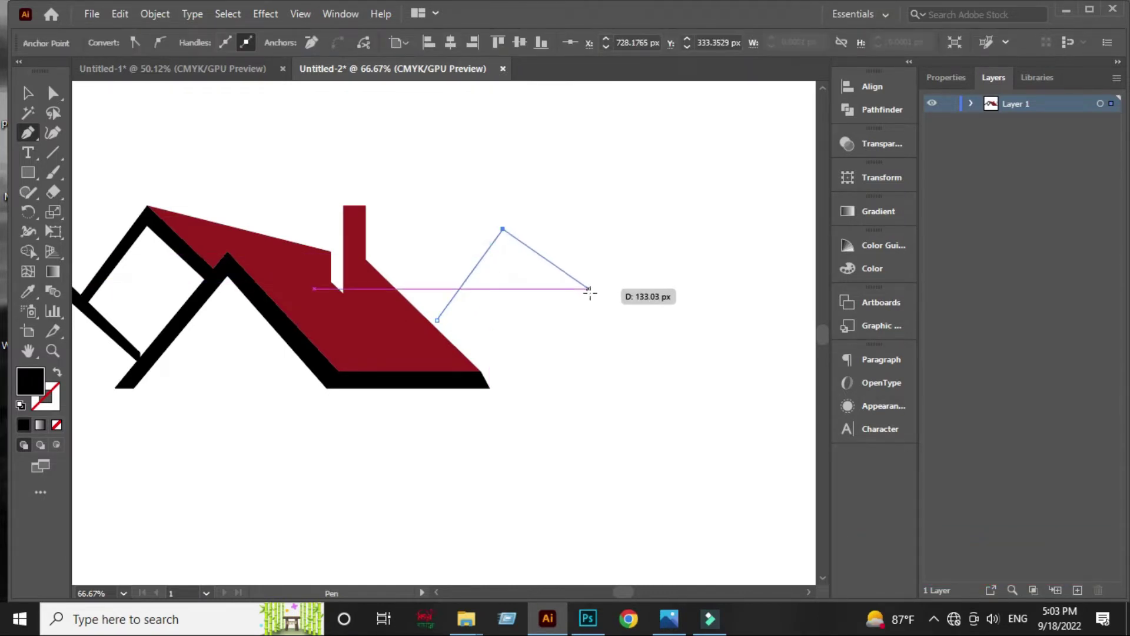
click(597, 321)
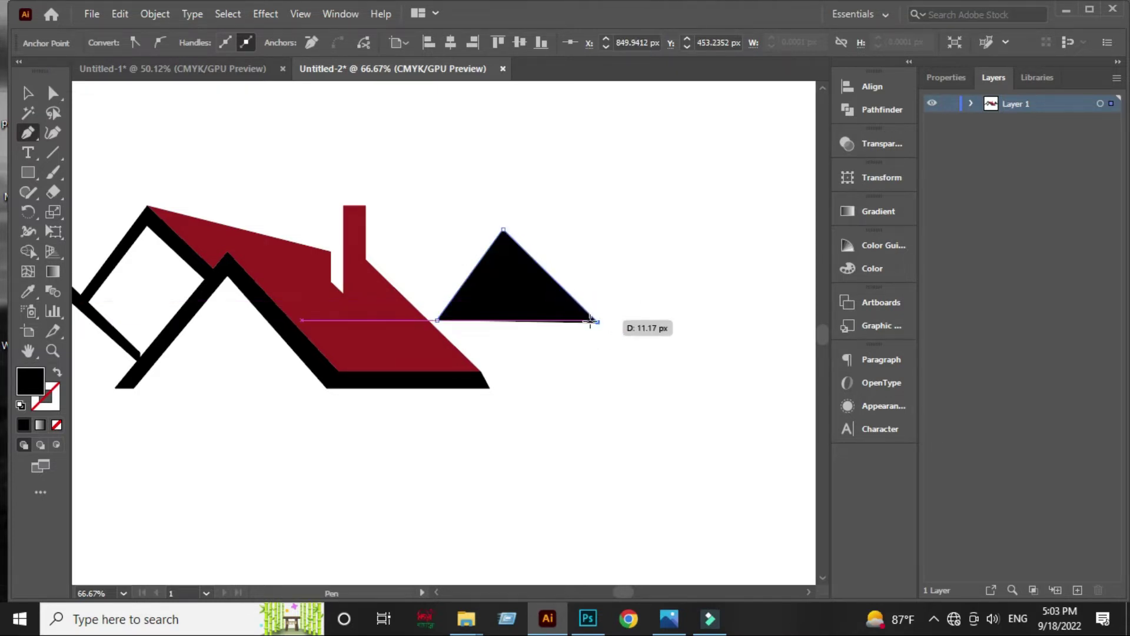
click(580, 322)
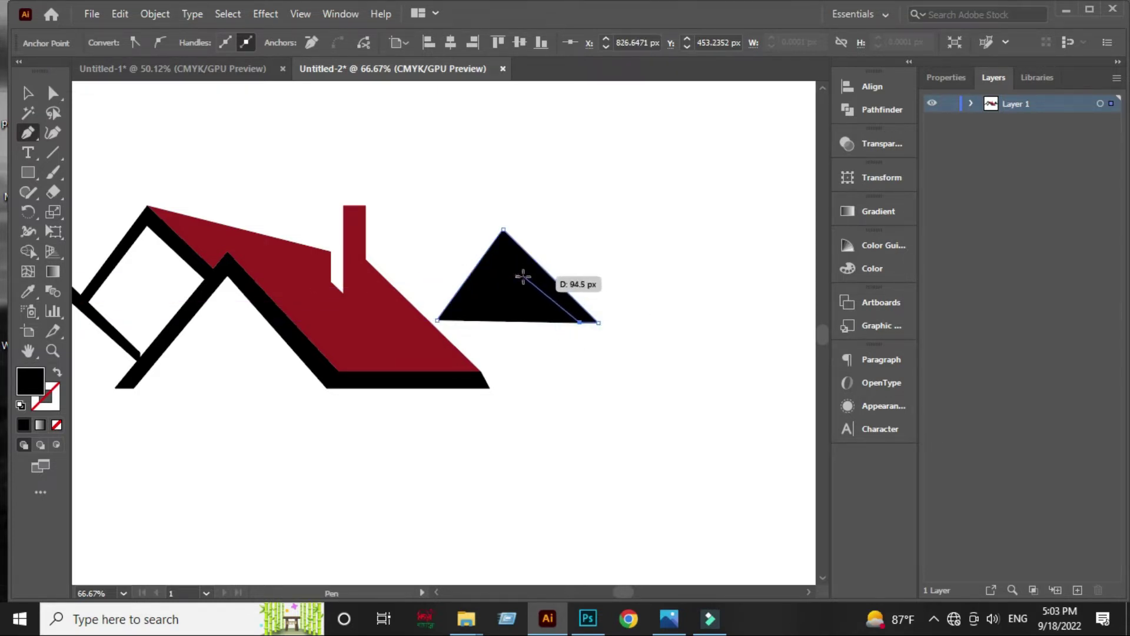
click(504, 246)
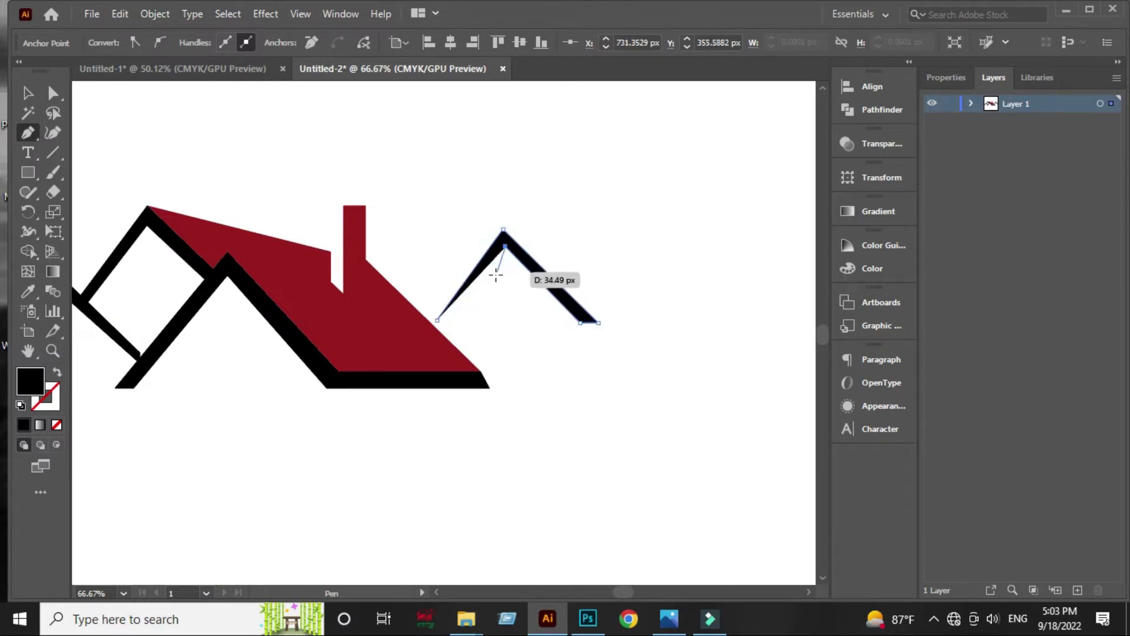
click(445, 331)
click(442, 323)
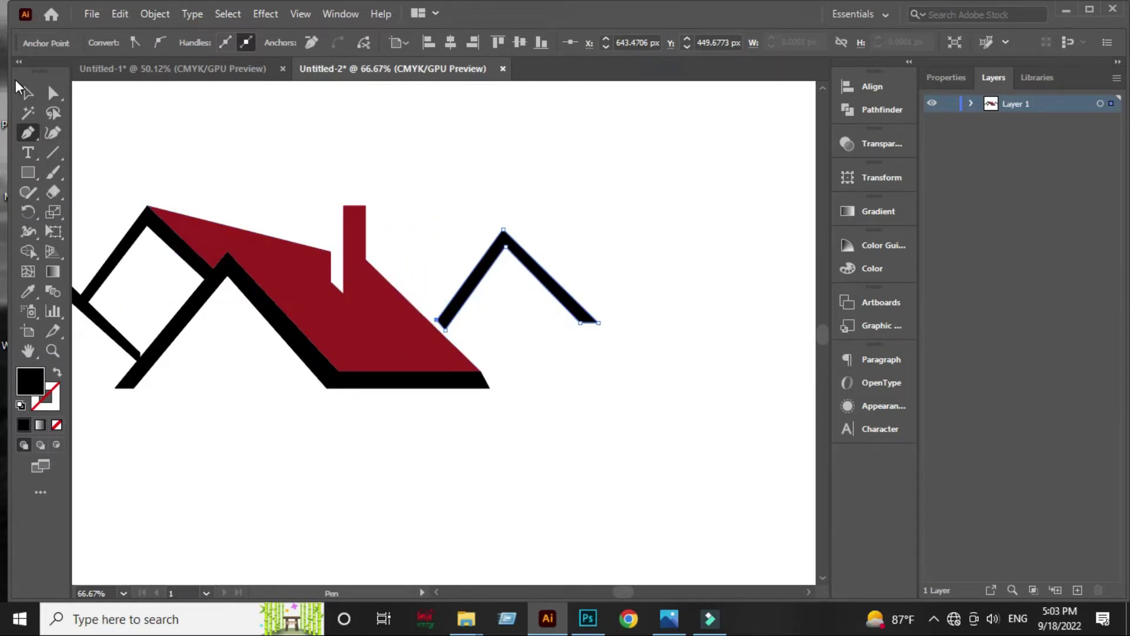
Step: Undo an accidental anchor removal at the chevron's left end
click(27, 93)
click(27, 133)
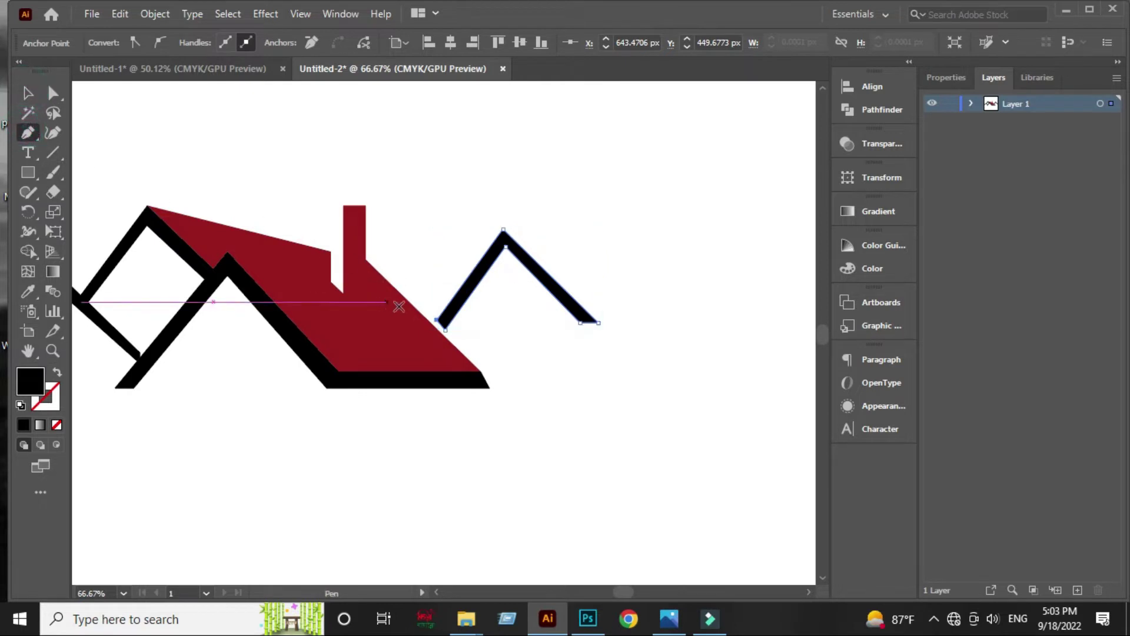
click(441, 321)
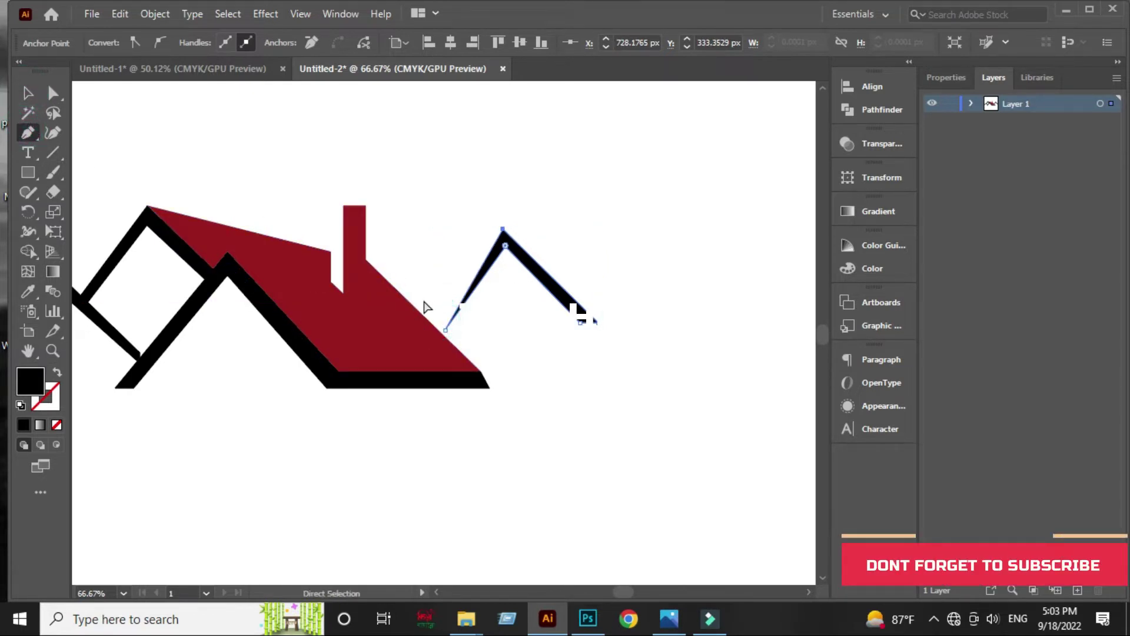
key(ctrl+z)
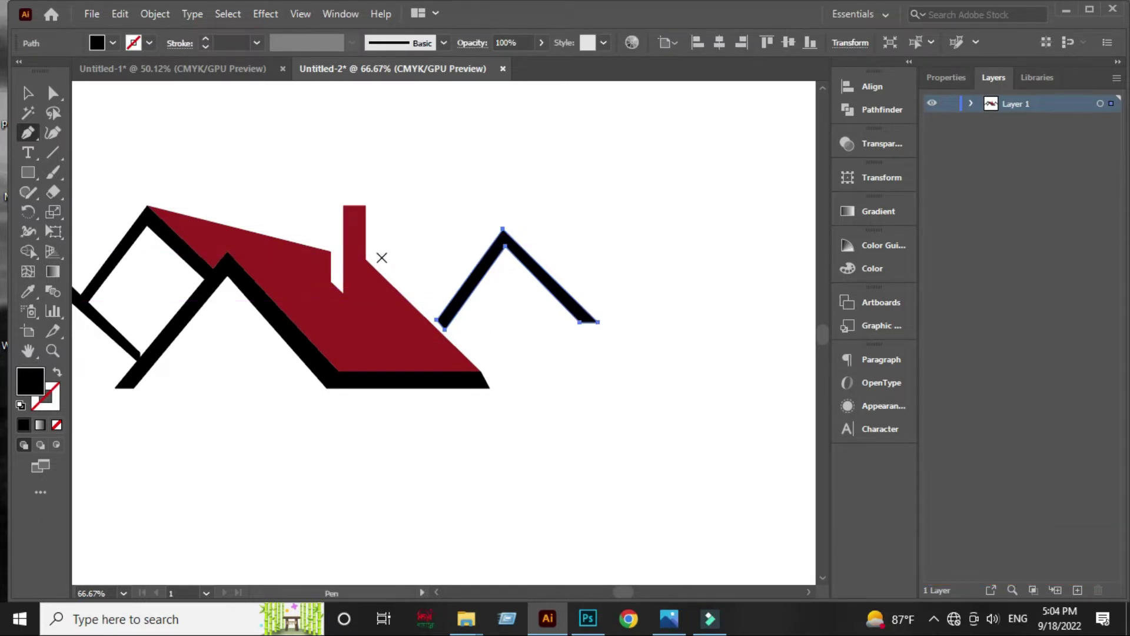
Step: Draw a closed triangle with the Pen beside the chimney, between the chevron and the roof
click(379, 260)
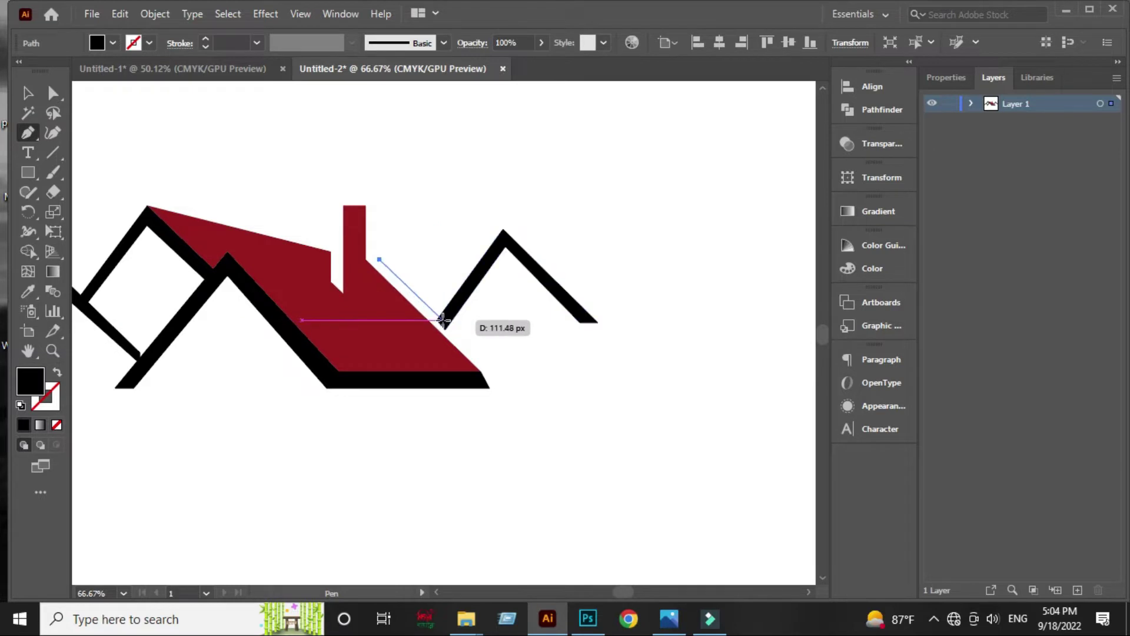
click(437, 320)
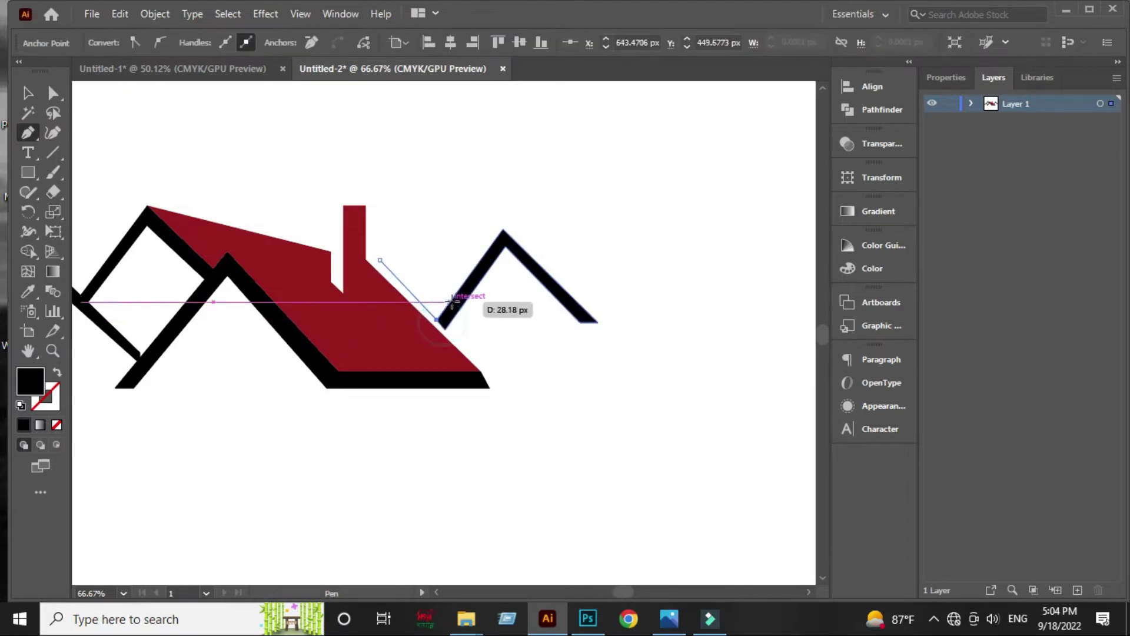
click(502, 230)
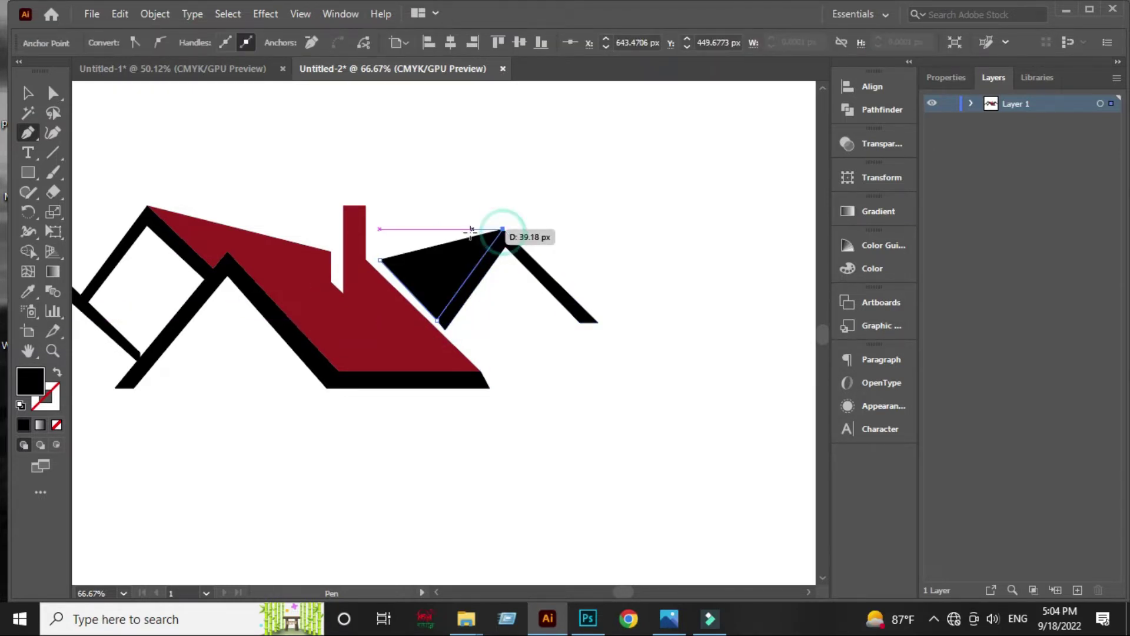
click(379, 260)
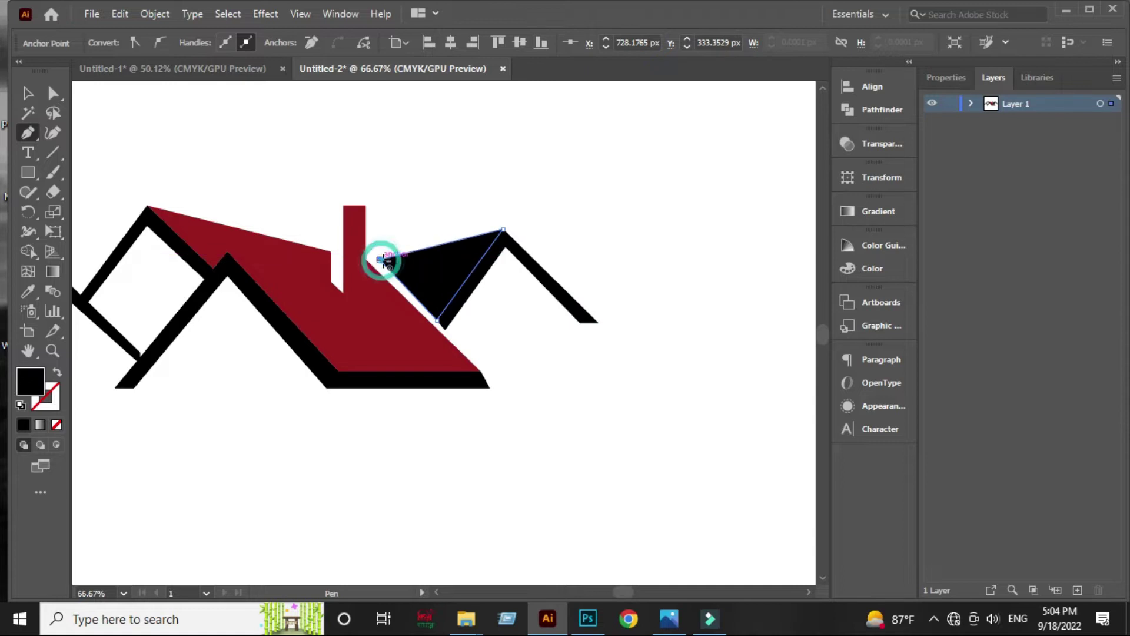
Step: Fill the new triangle with the main roof's dark red using the Eyedropper
click(28, 93)
click(434, 283)
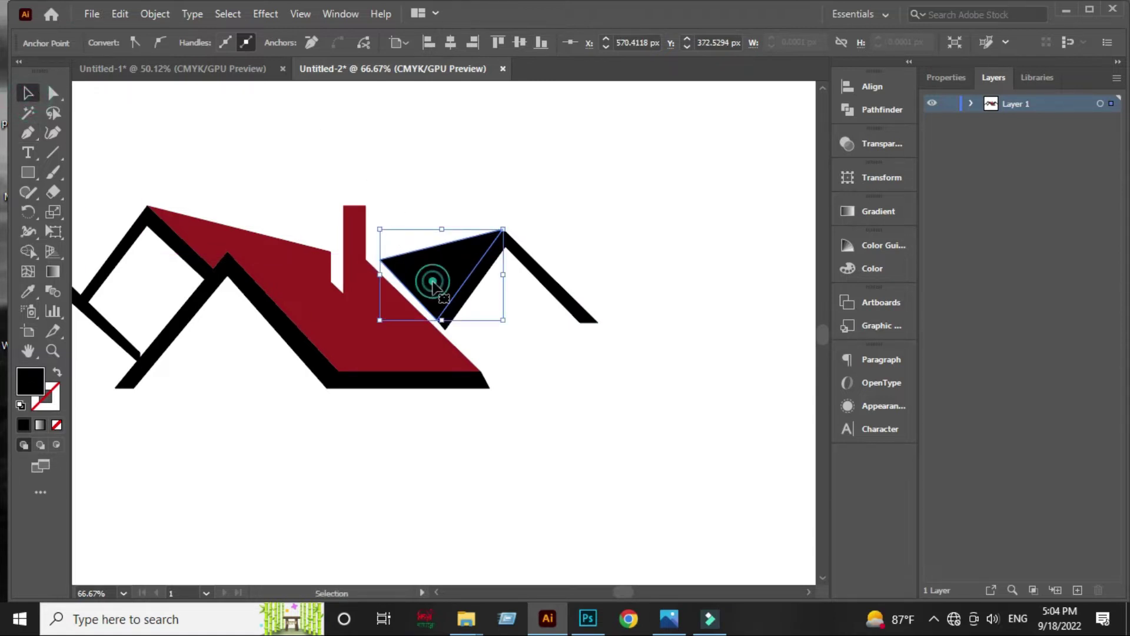
click(28, 293)
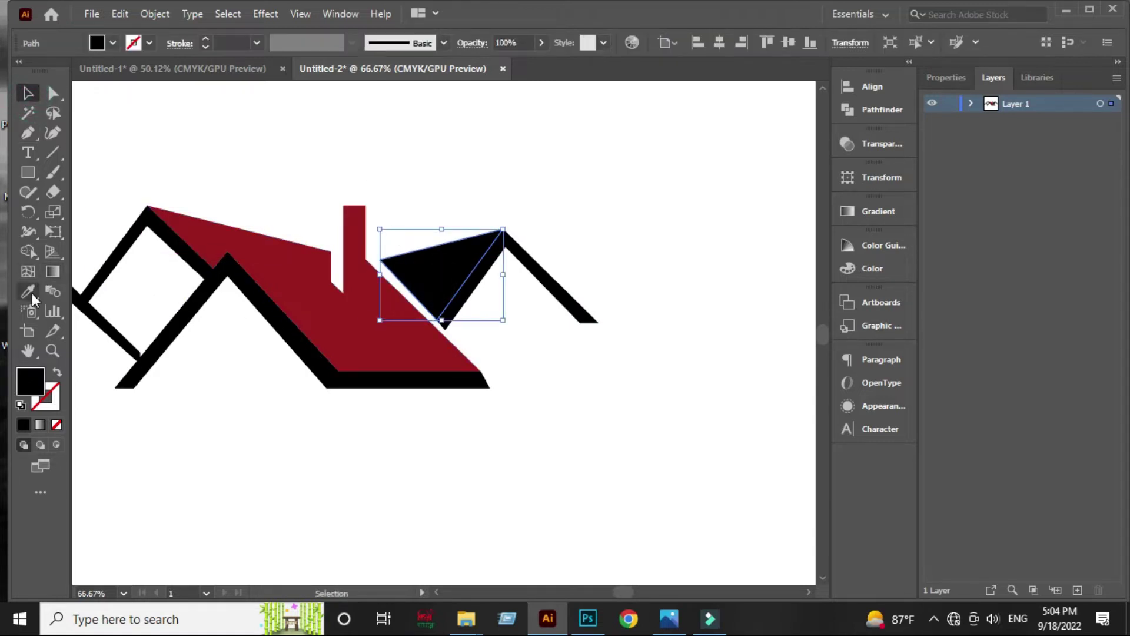
click(272, 253)
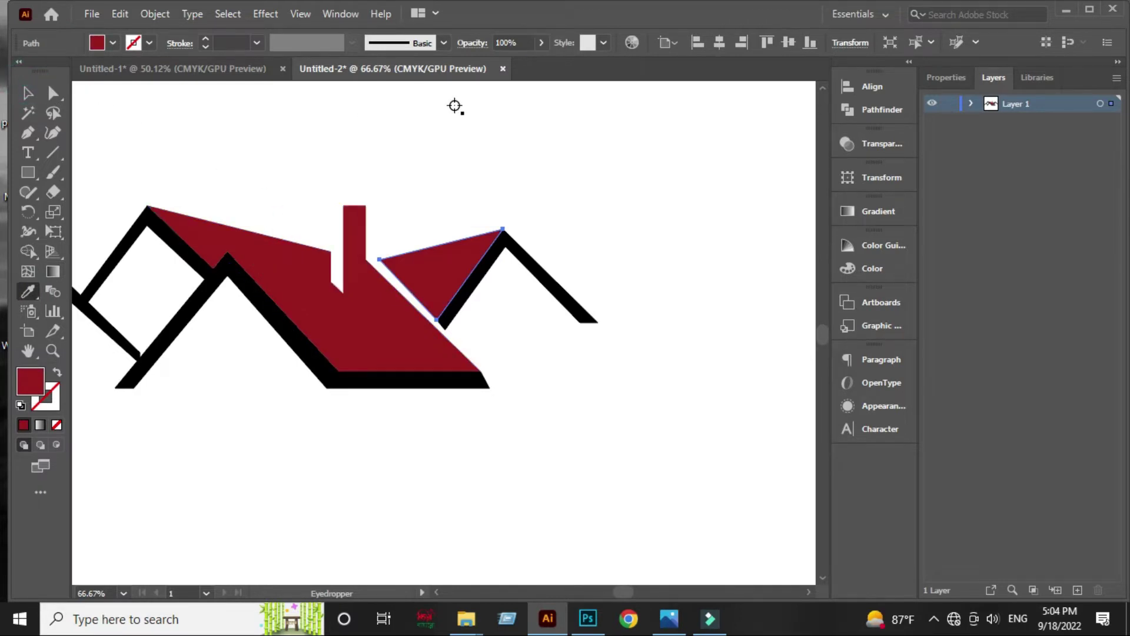
click(28, 93)
click(465, 136)
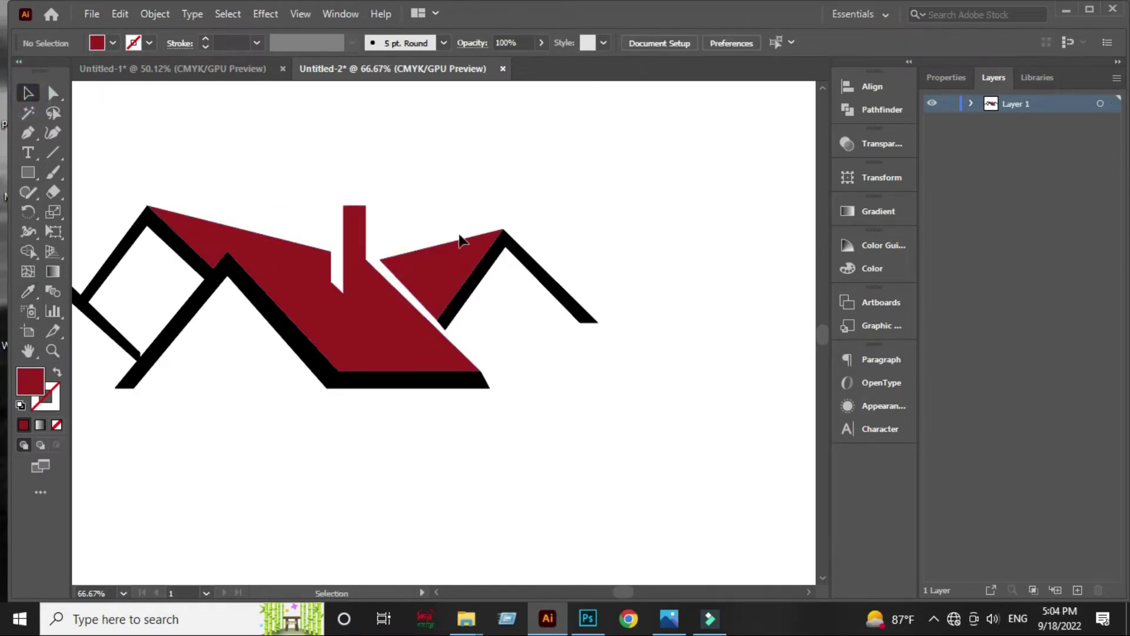
right_click(456, 263)
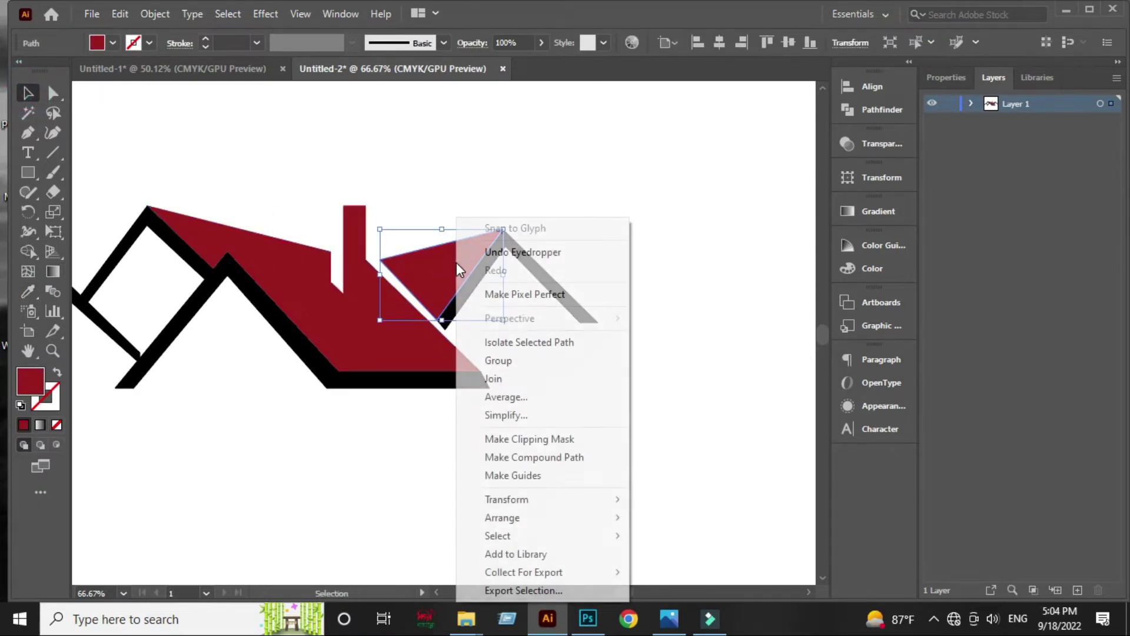
Step: Send the red triangle backward, behind the black roof line
click(520, 517)
click(721, 567)
click(635, 326)
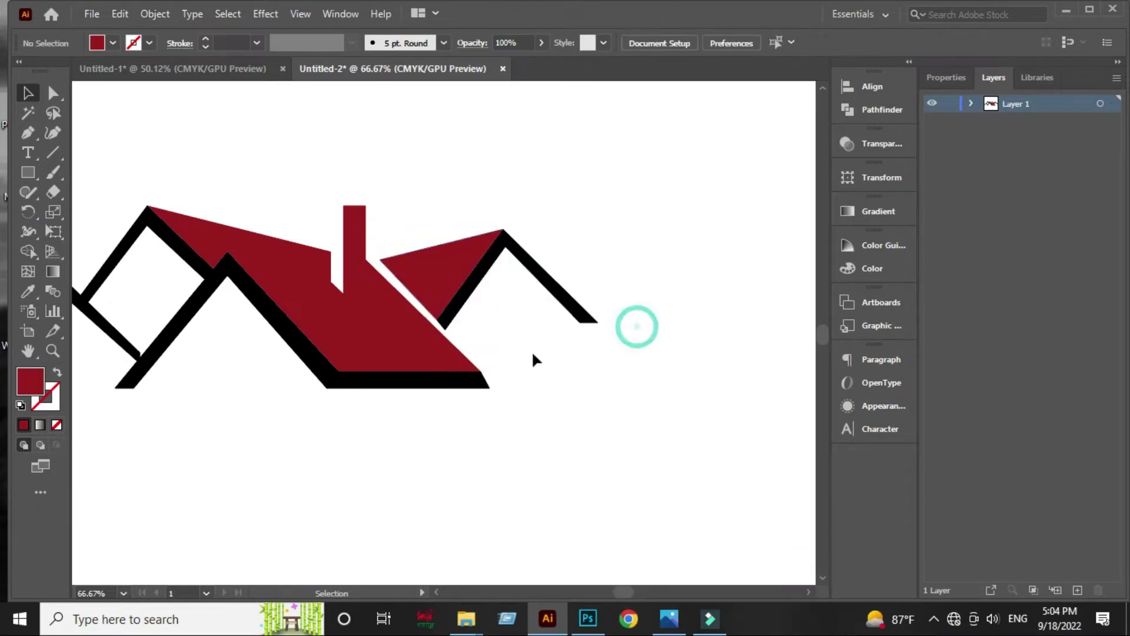
scroll(528, 360, down, 2)
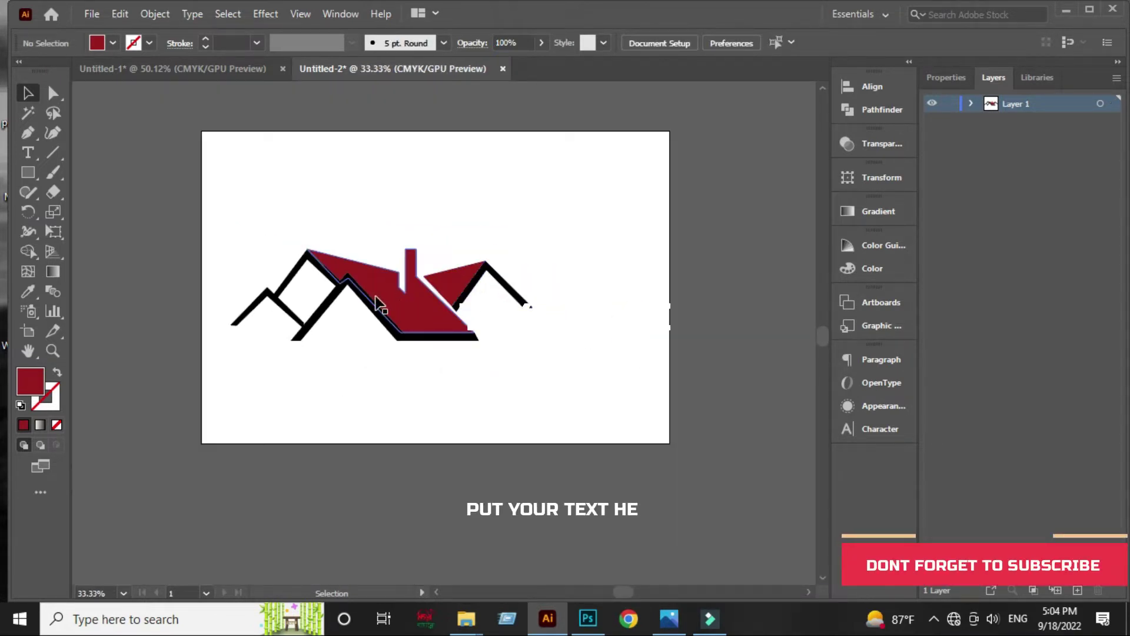
scroll(377, 298, up, 1)
scroll(475, 272, up, 1)
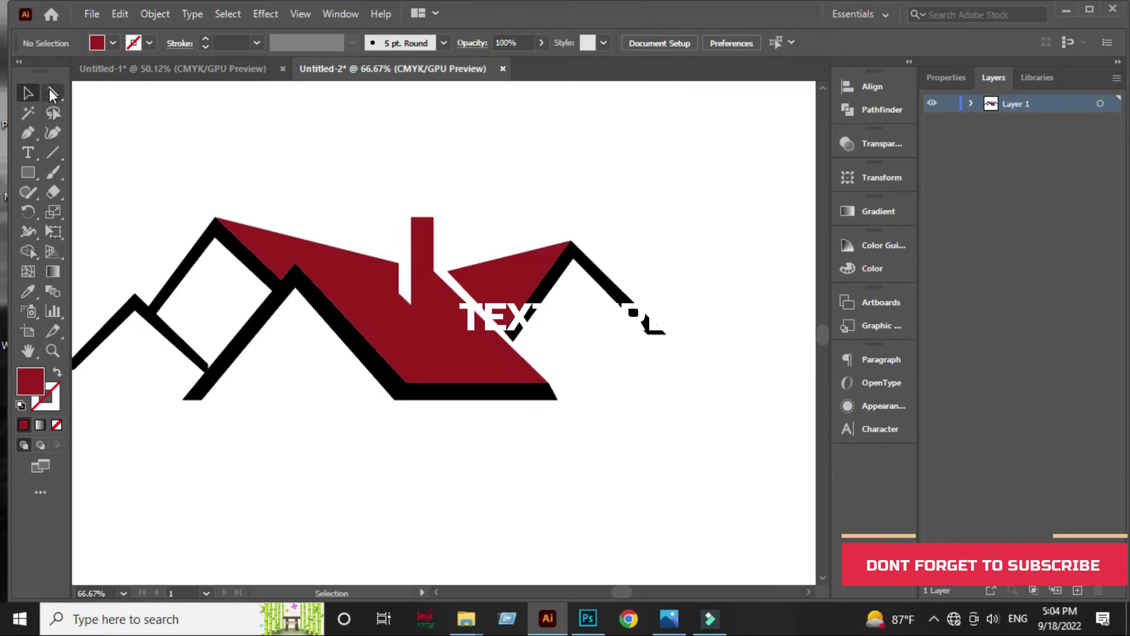
Step: Move the red triangle's left corner point slightly left with Direct Selection
click(53, 95)
scroll(457, 245, up, 3)
scroll(458, 242, up, 1)
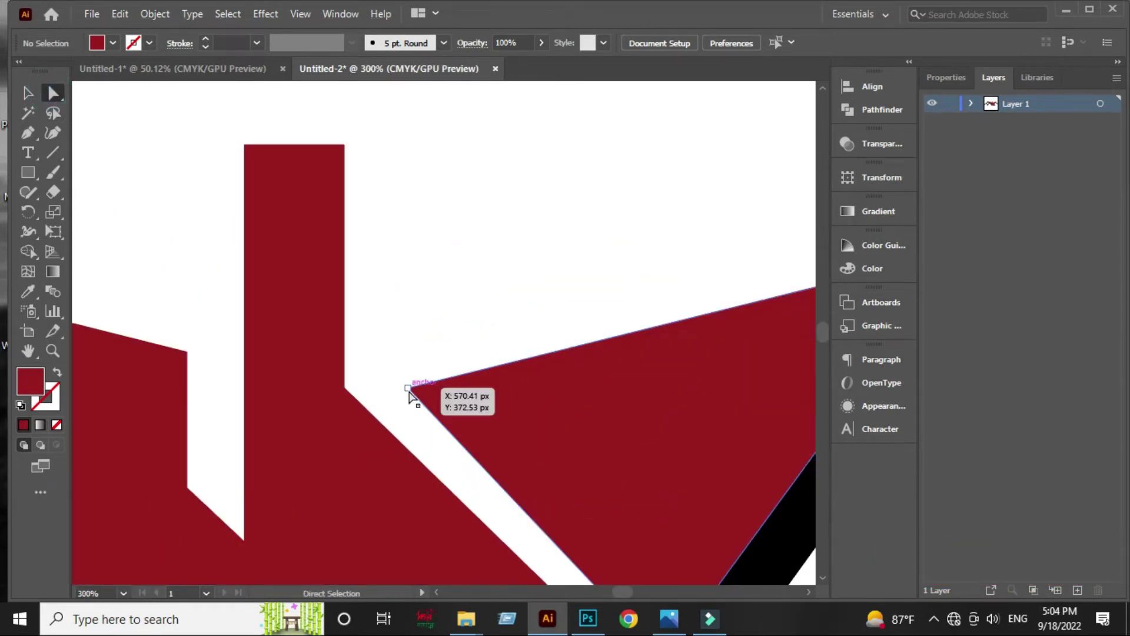
drag(411, 395, 395, 398)
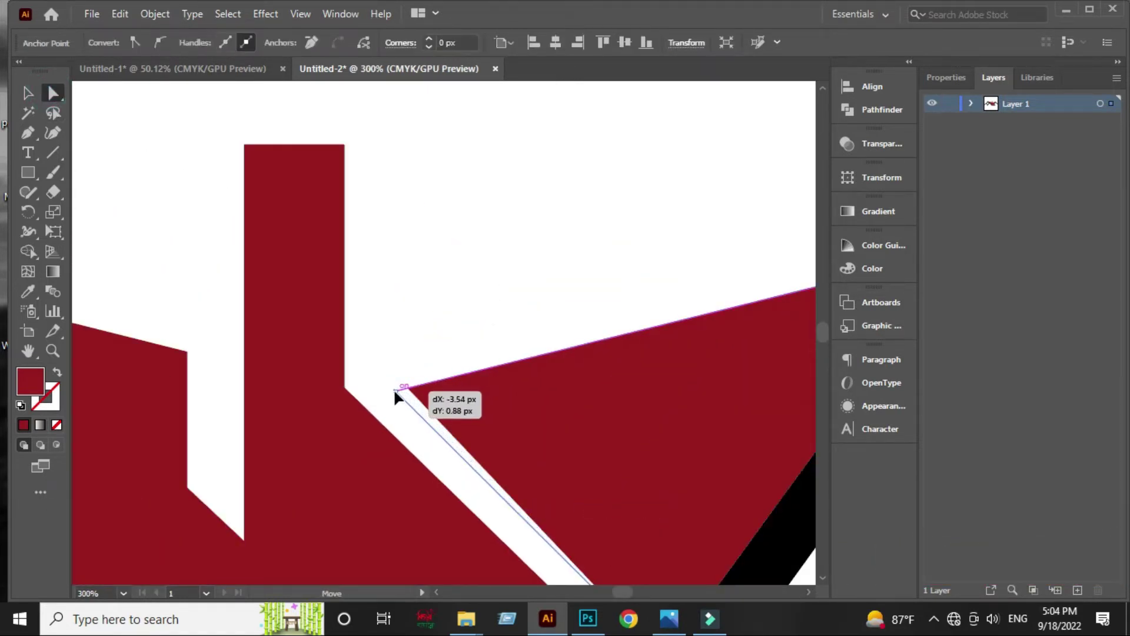
scroll(394, 392, down, 3)
scroll(395, 391, down, 2)
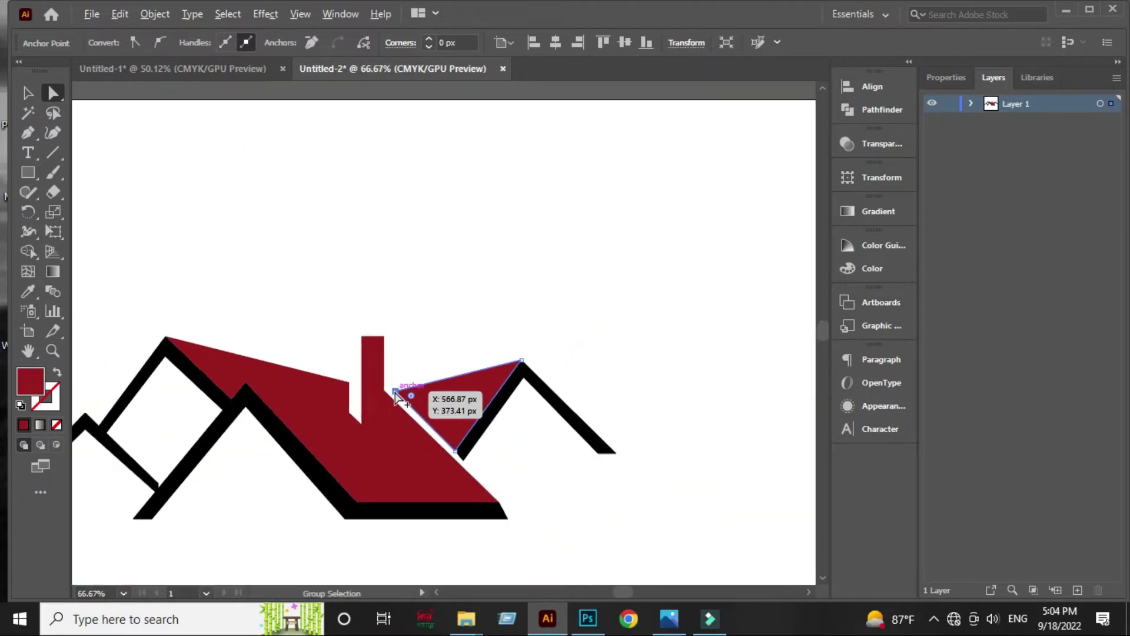
scroll(395, 391, up, 3)
drag(394, 391, 395, 391)
Step: Align the black chevron's lower corner, bottom-left point and inner peak flush with the triangle
drag(618, 558, 588, 479)
scroll(533, 460, up, 4)
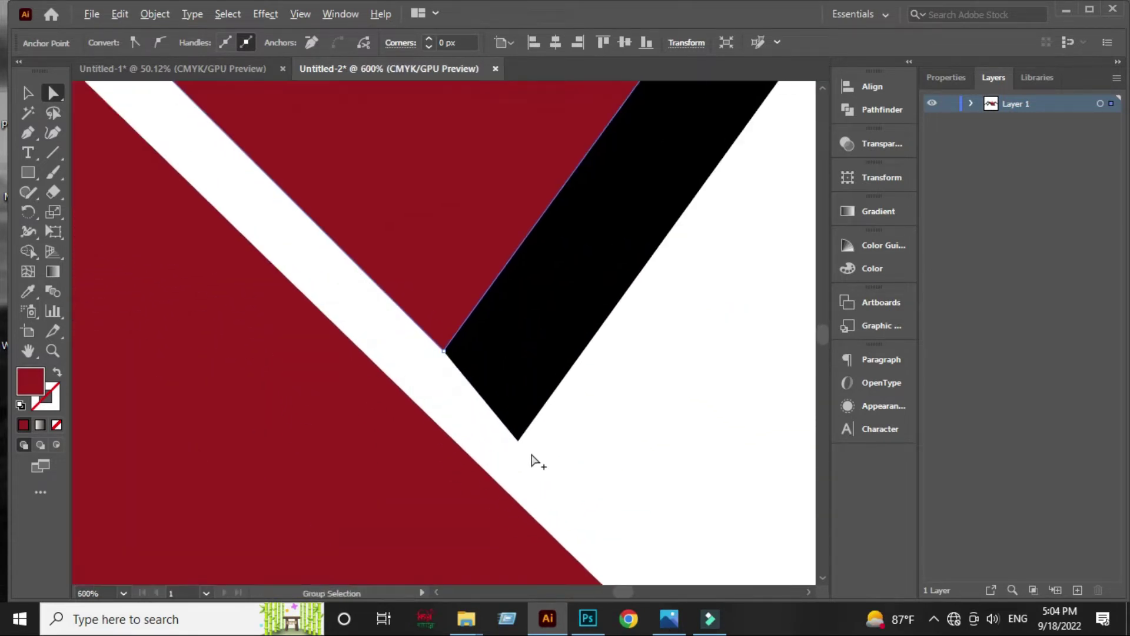
drag(523, 441, 528, 438)
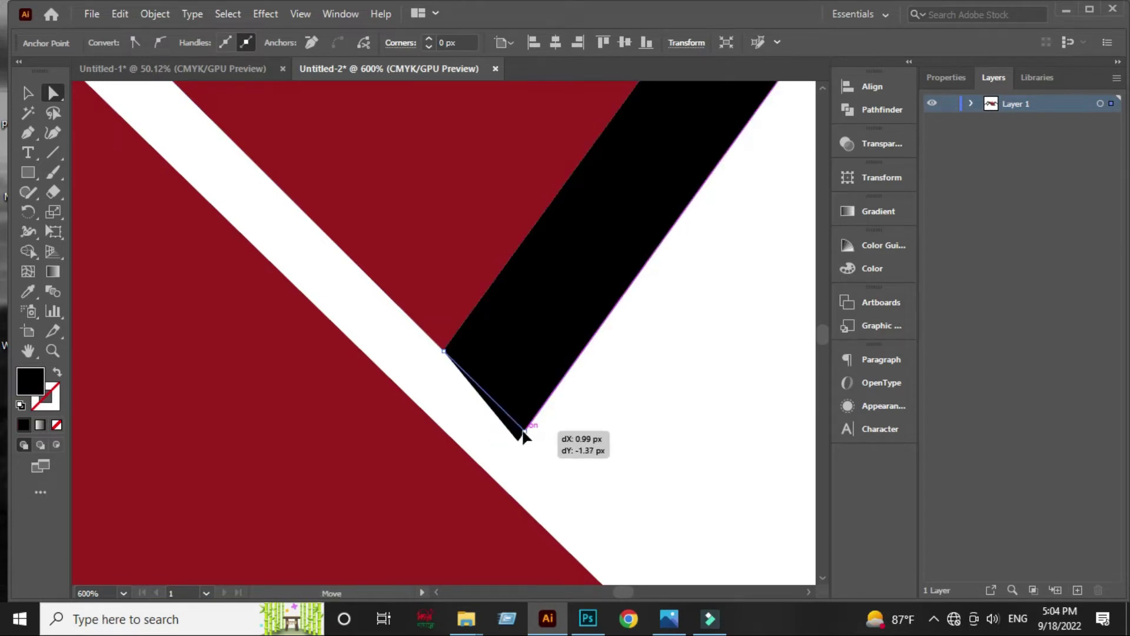
drag(528, 434, 523, 430)
scroll(524, 435, down, 3)
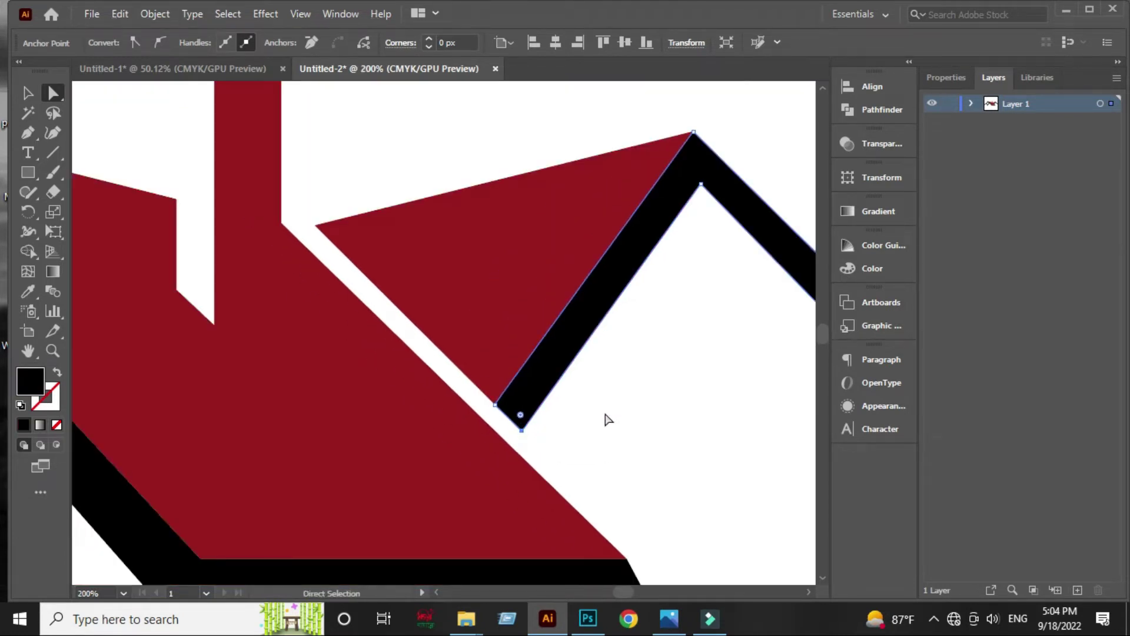
drag(672, 389, 398, 404)
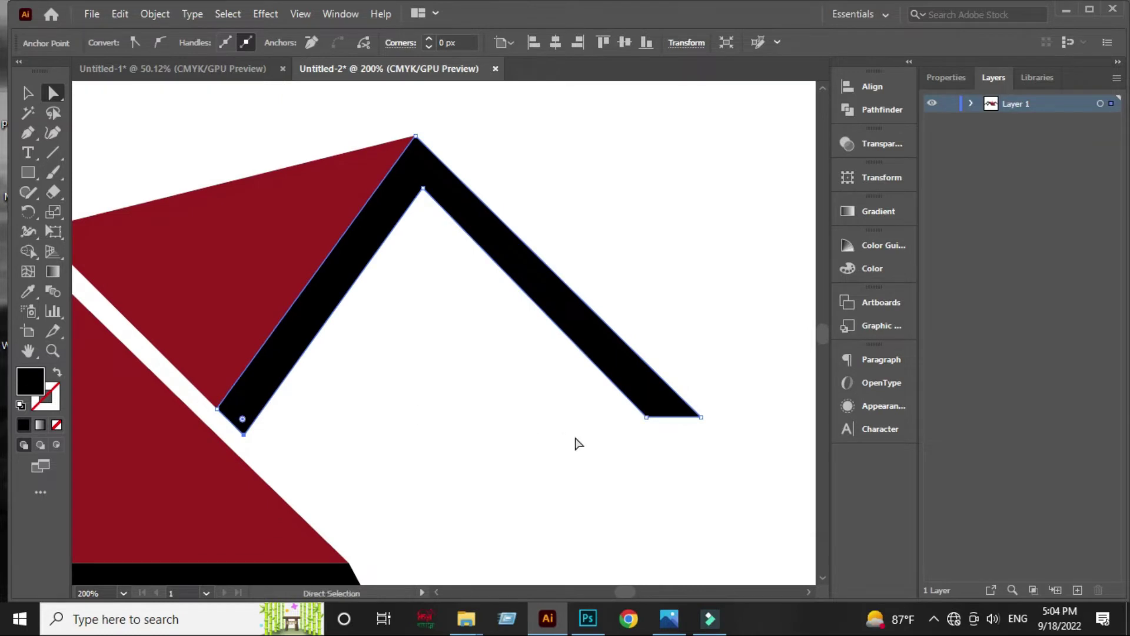
scroll(595, 422, up, 2)
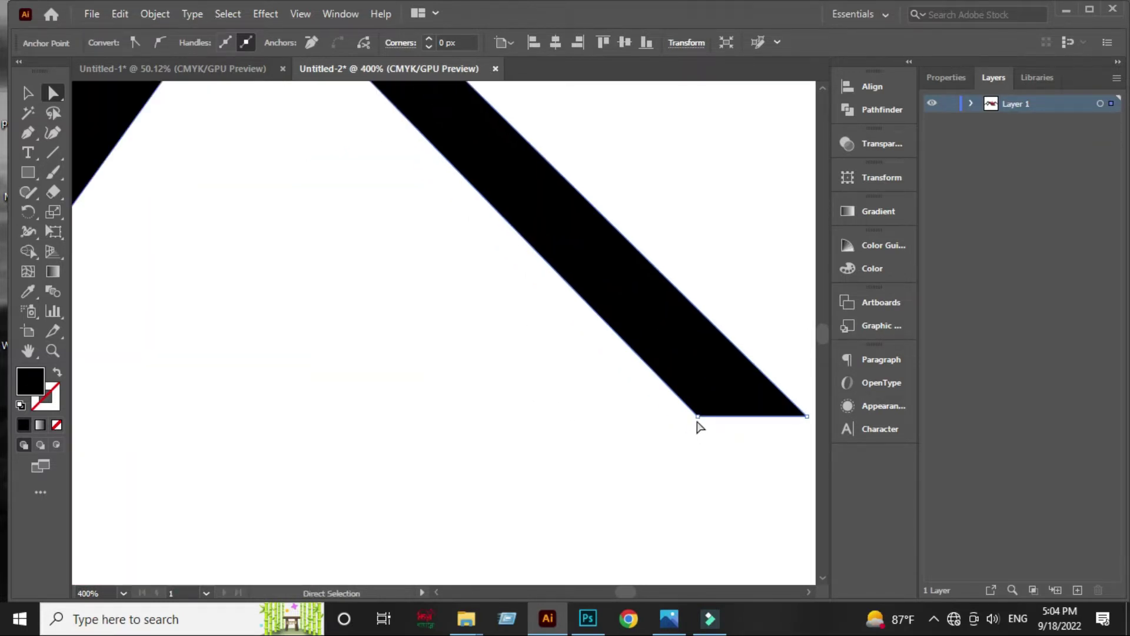
drag(697, 416, 703, 416)
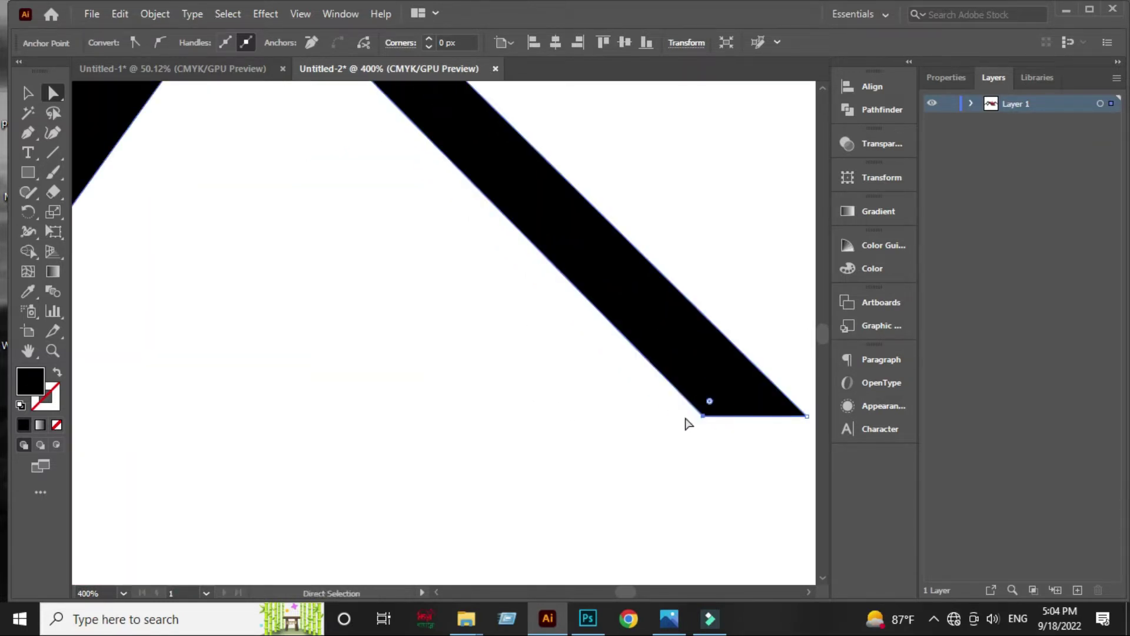
scroll(688, 423, down, 3)
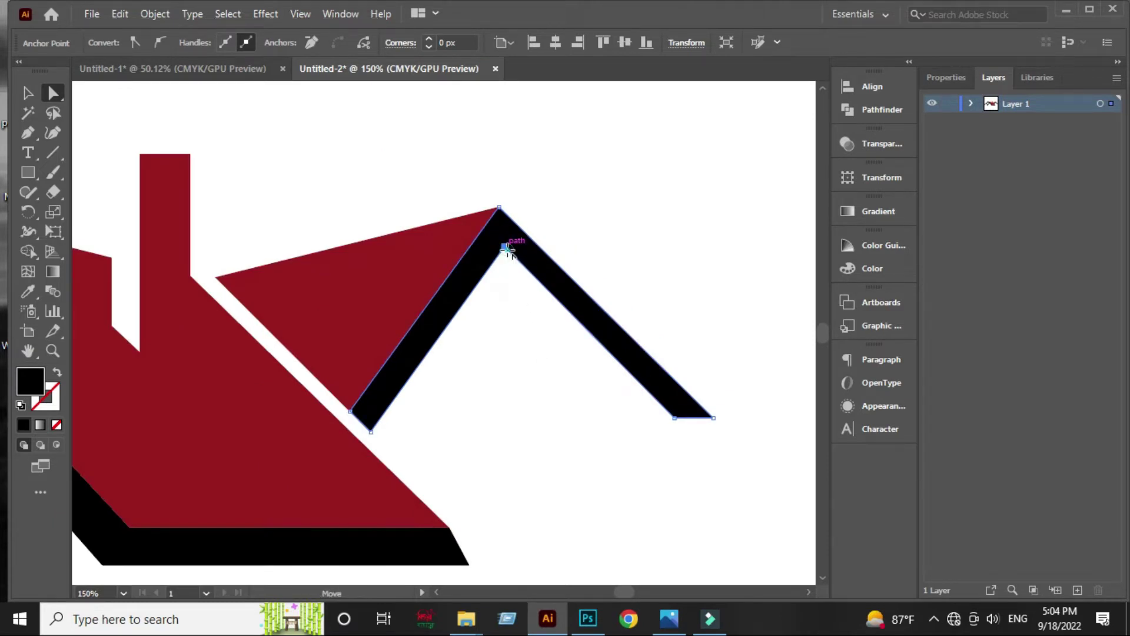
drag(505, 250, 505, 252)
scroll(500, 323, down, 3)
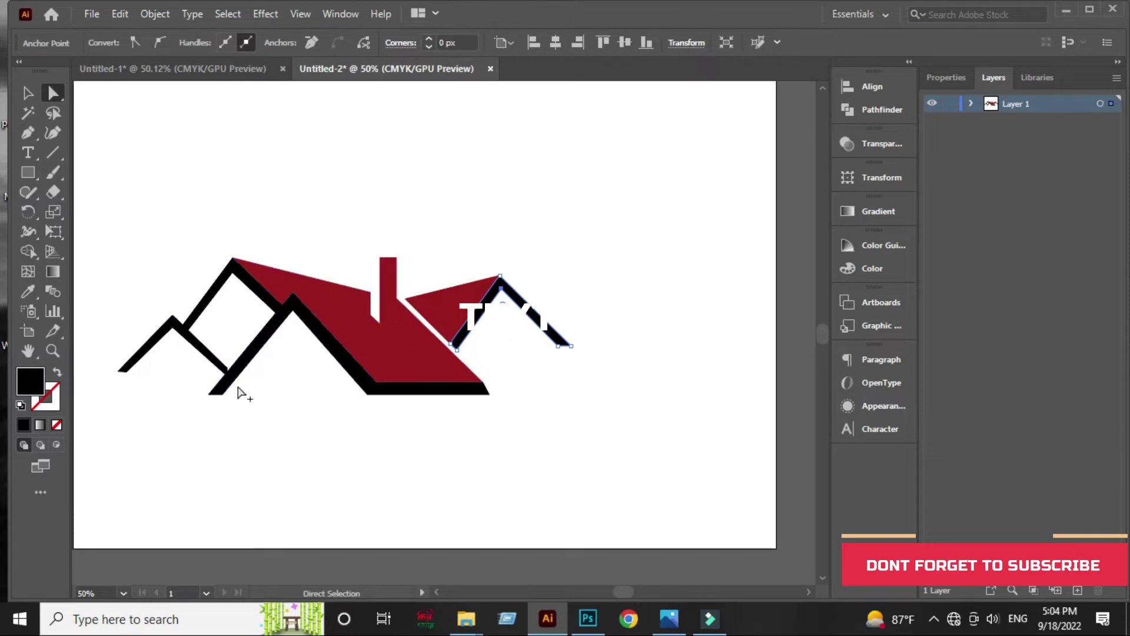
scroll(265, 383, up, 1)
scroll(282, 365, up, 1)
scroll(280, 353, up, 1)
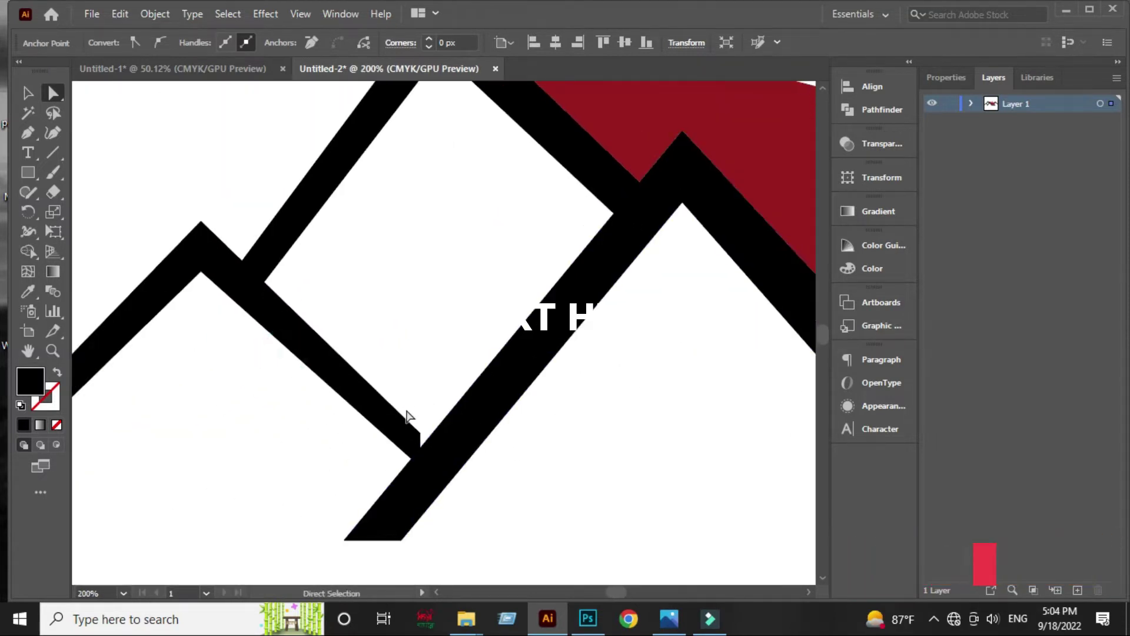
click(421, 434)
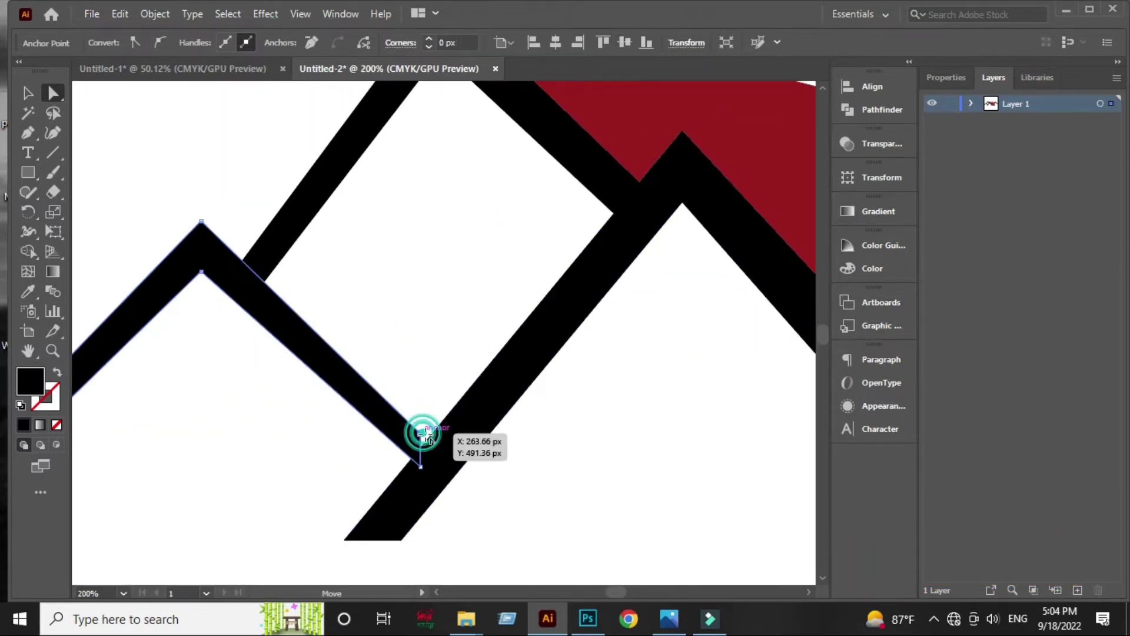
mouse_move(422, 435)
mouse_down()
mouse_move(440, 444)
mouse_move(416, 471)
mouse_up()
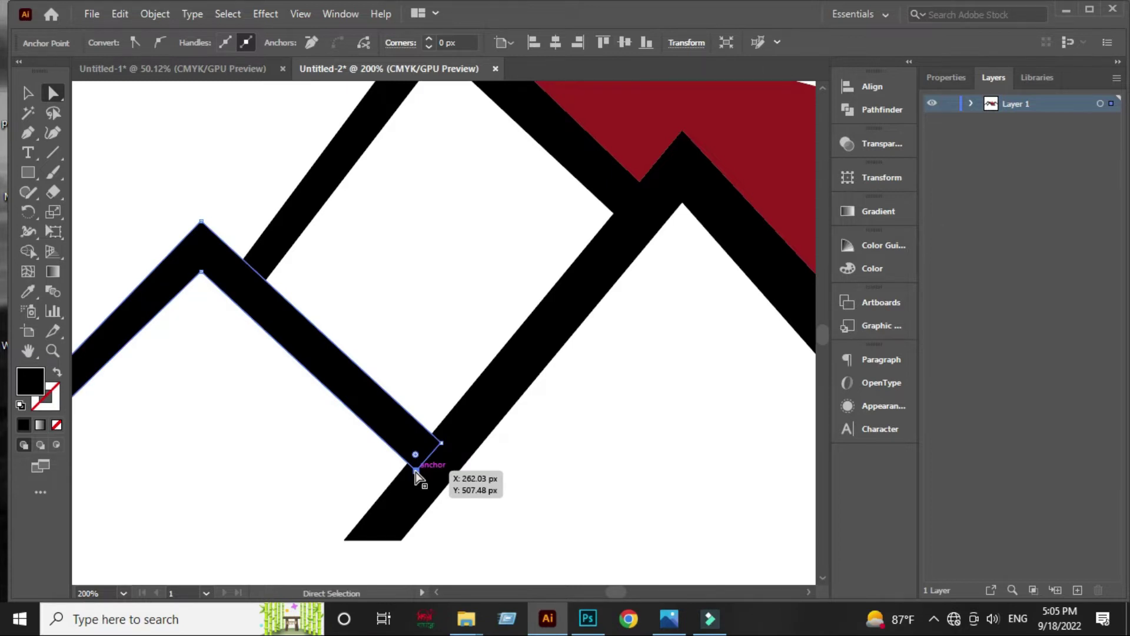
click(360, 275)
scroll(441, 376, down, 2)
key(super)
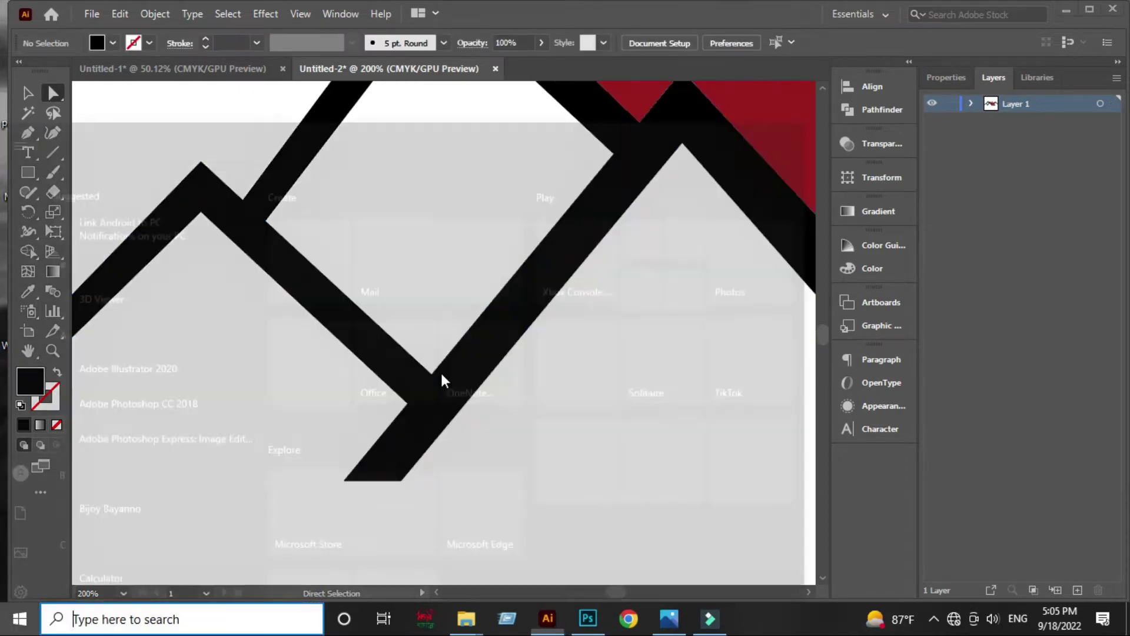
scroll(440, 369, down, 4)
scroll(329, 394, up, 2)
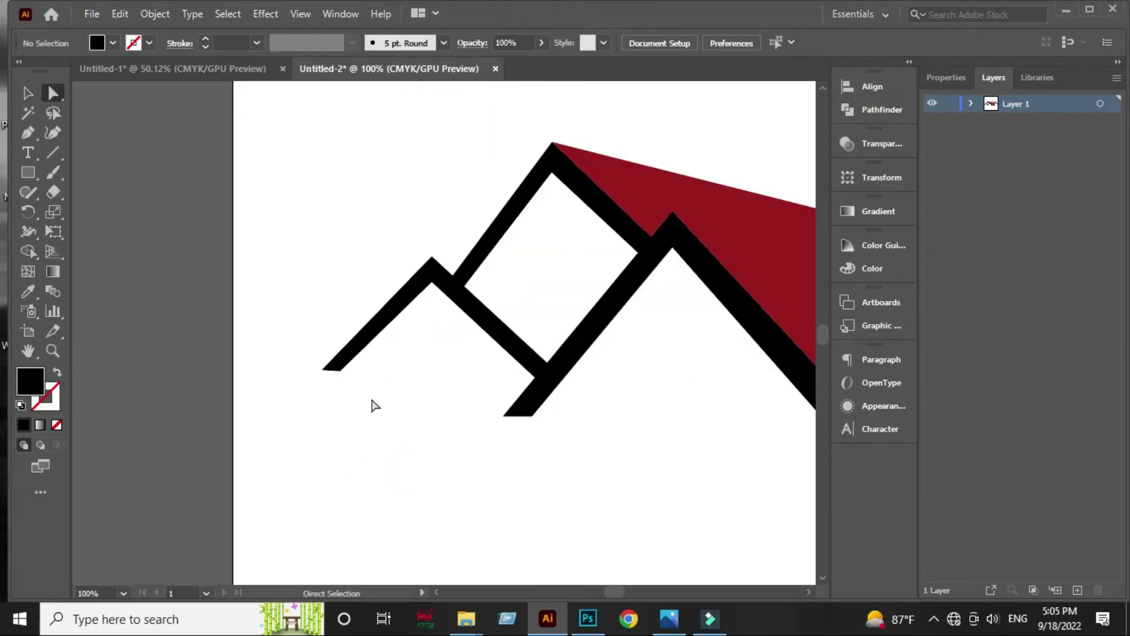
scroll(382, 389, up, 1)
scroll(397, 394, up, 1)
scroll(377, 412, up, 2)
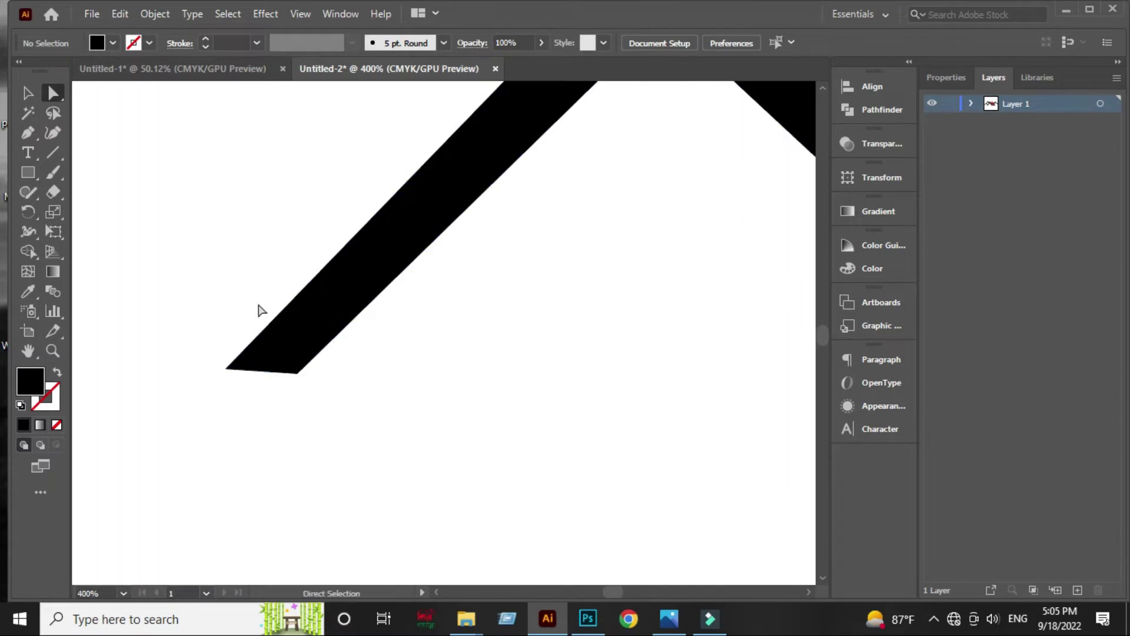
click(298, 377)
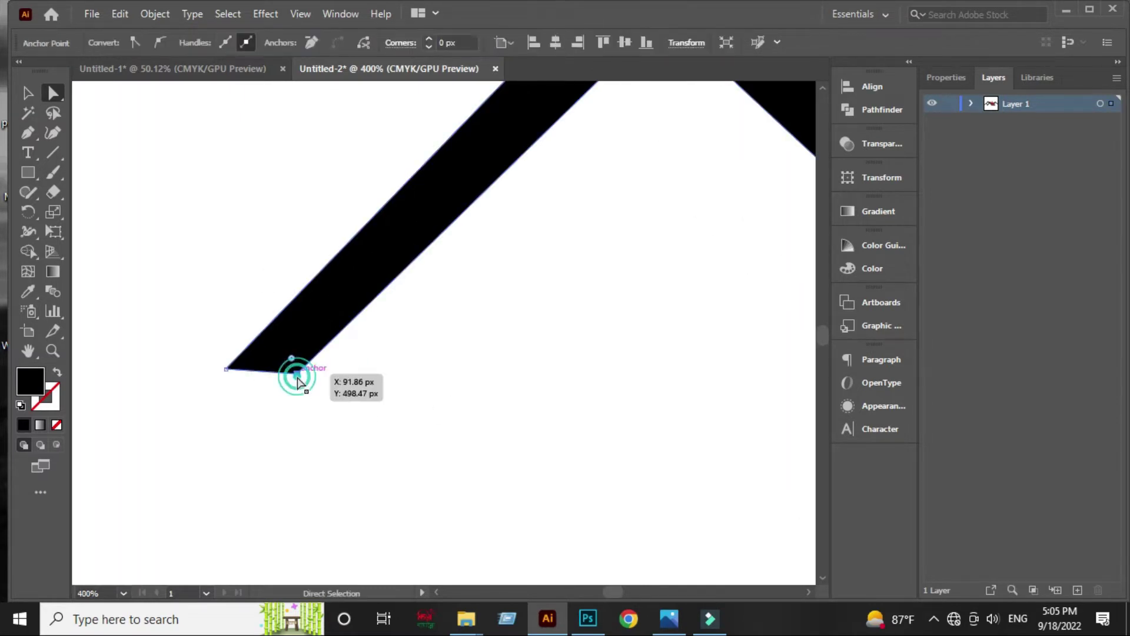
drag(298, 379, 307, 375)
scroll(308, 377, down, 2)
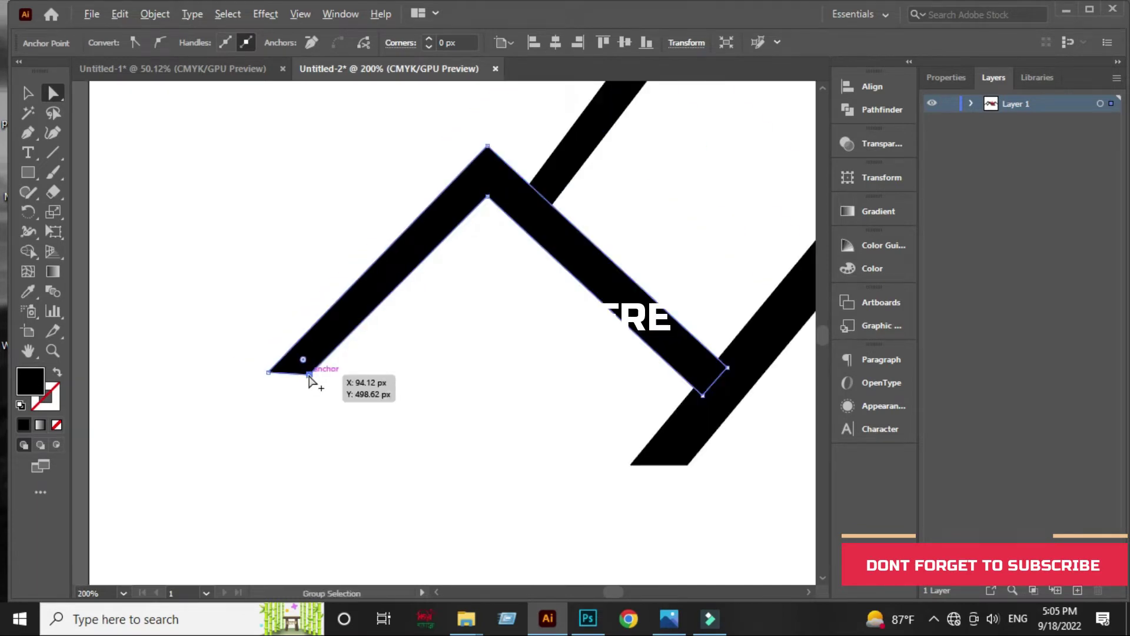
scroll(417, 383, down, 2)
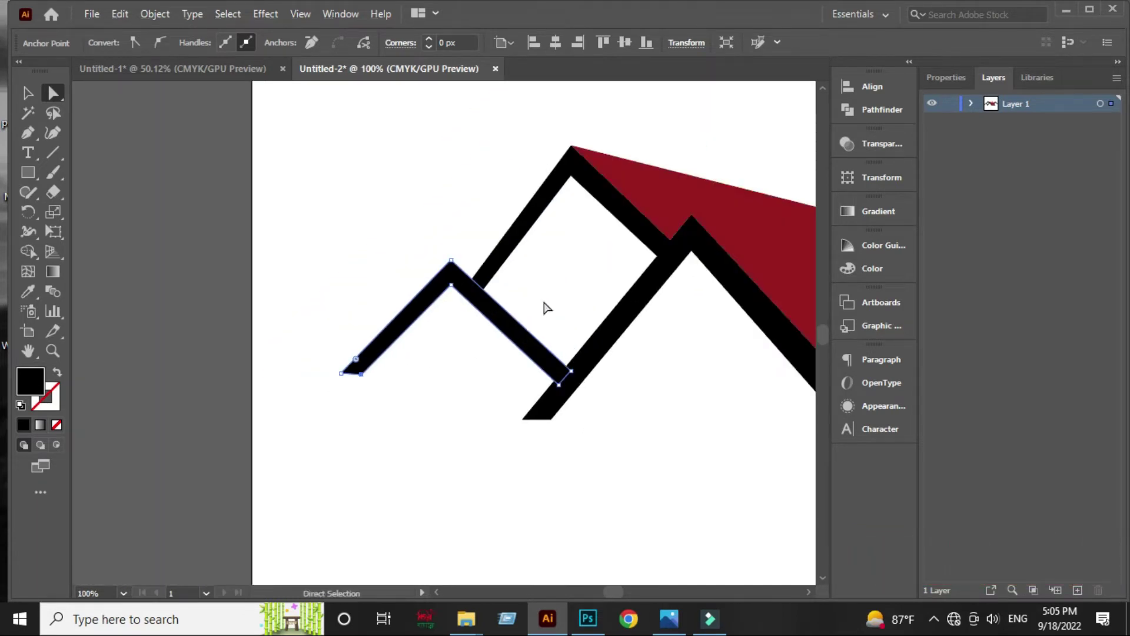
click(547, 307)
scroll(547, 307, down, 1)
drag(665, 371, 521, 370)
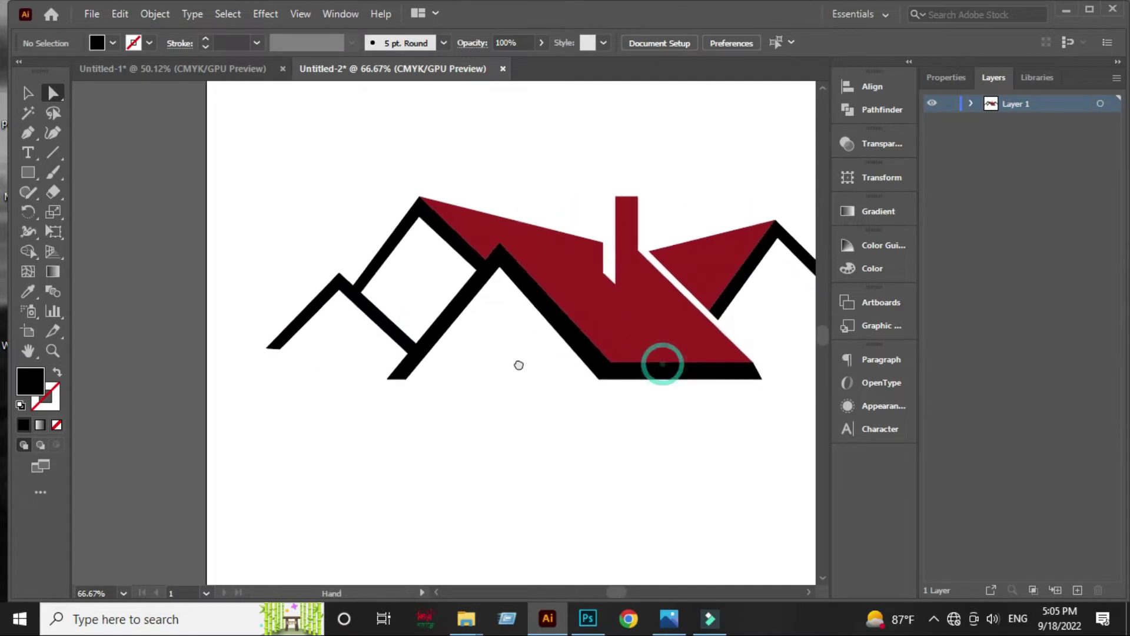
scroll(518, 369, down, 1)
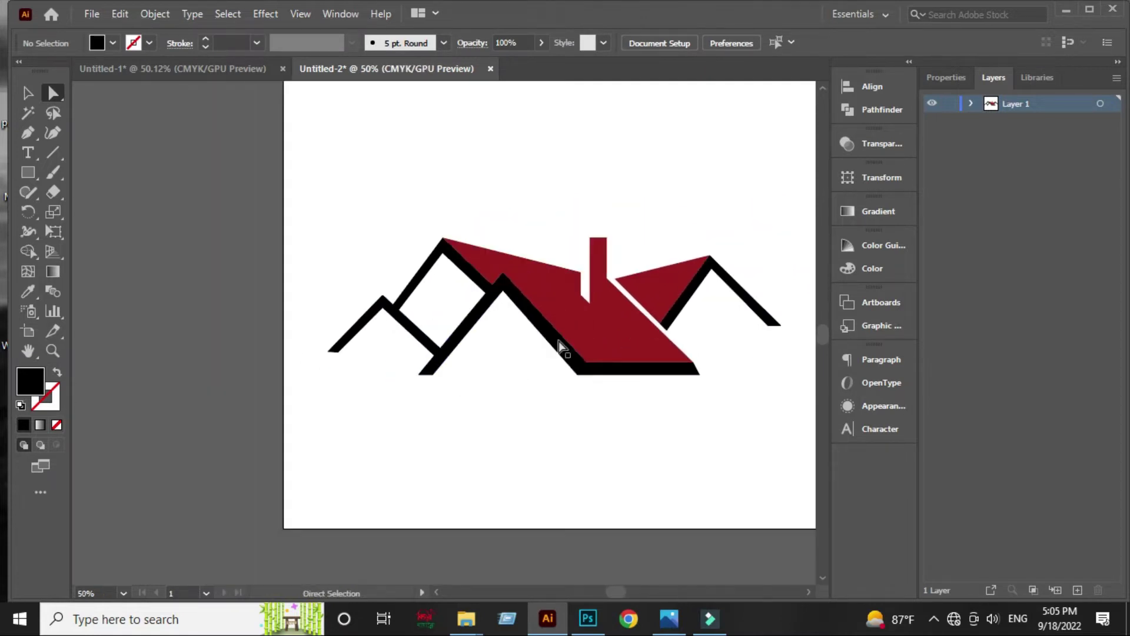
scroll(574, 250, up, 1)
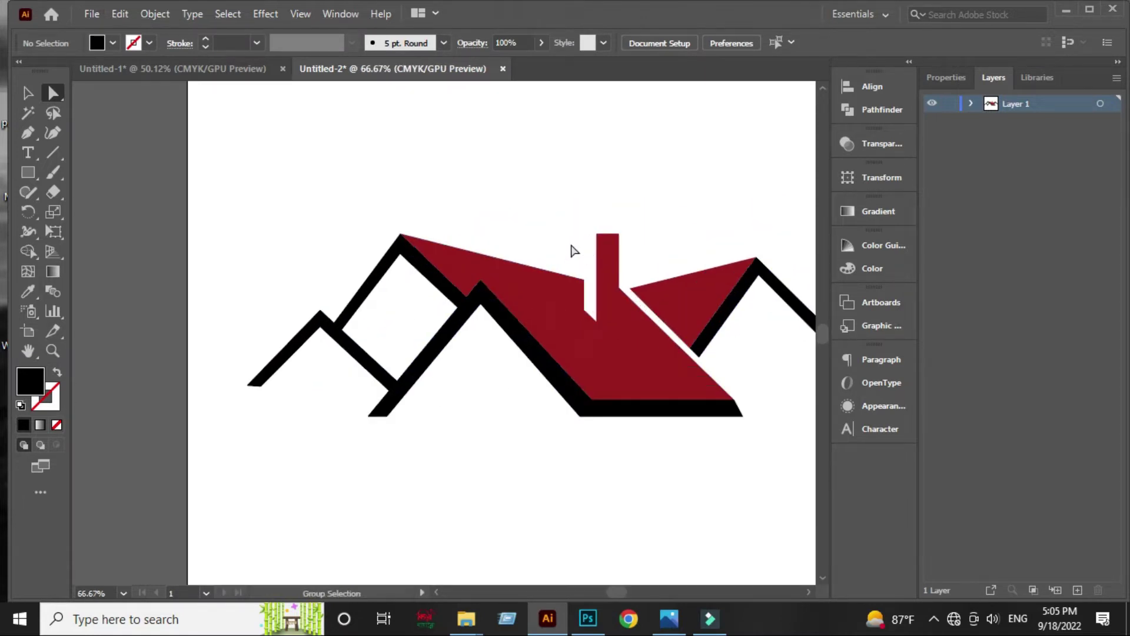
click(608, 245)
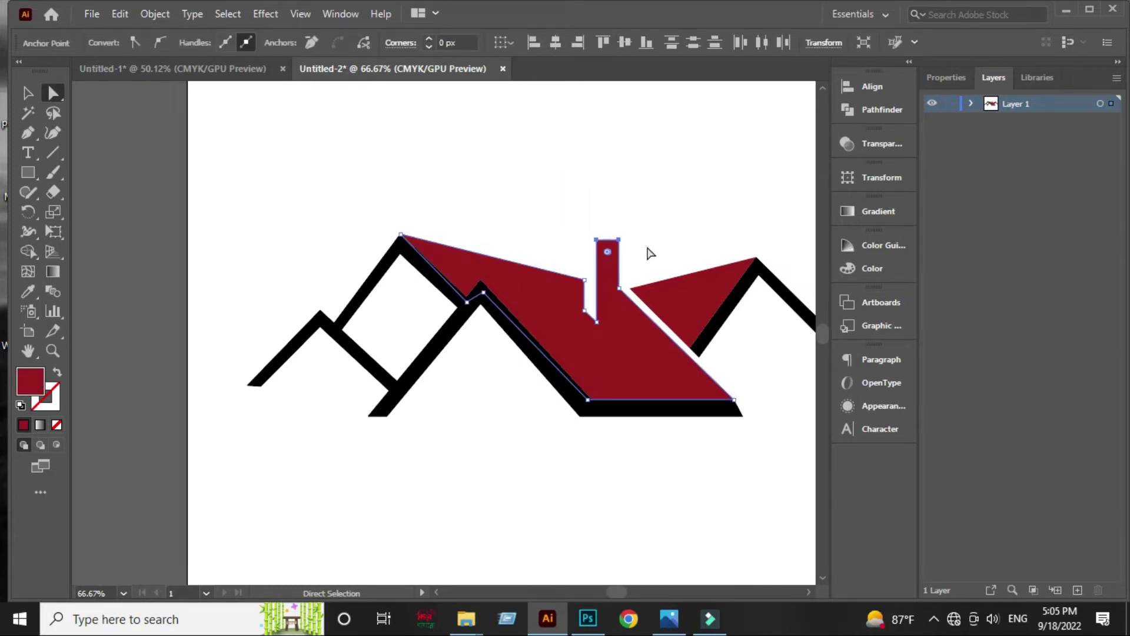
click(480, 464)
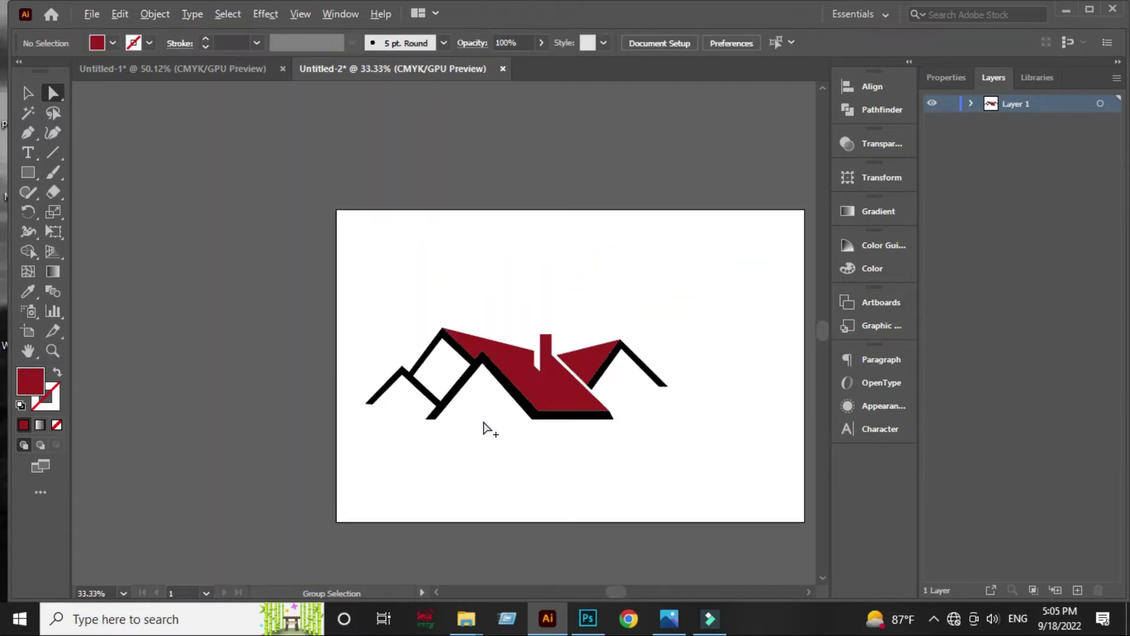
key(alt)
drag(504, 425, 478, 400)
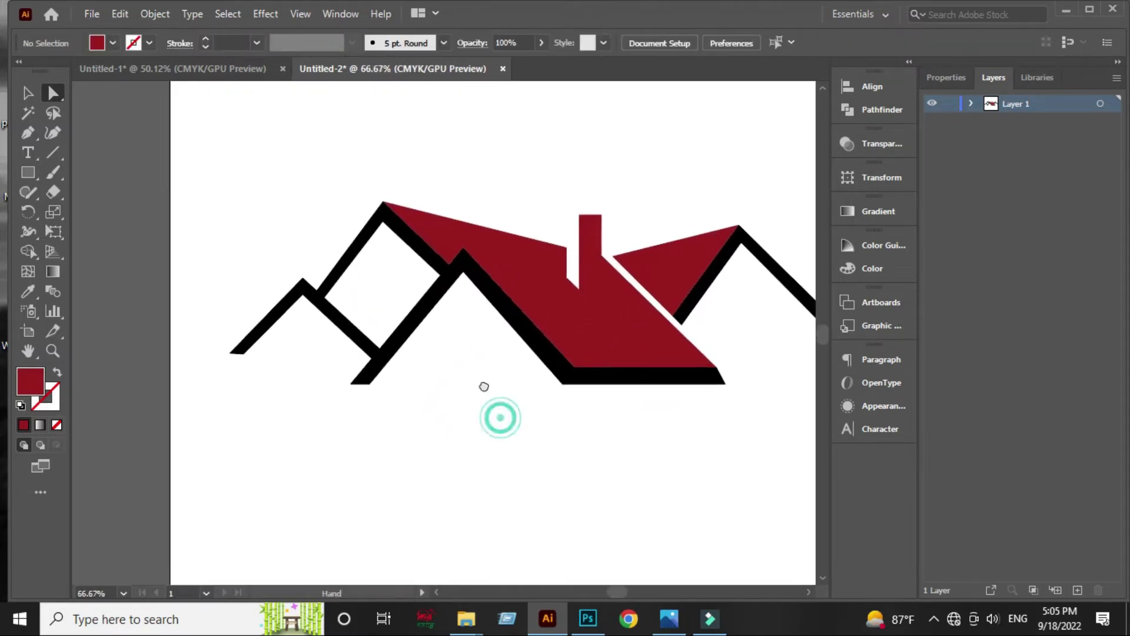
Step: Draw a closed six-point Pen chevron tracing the inside of the central roof peak
click(28, 132)
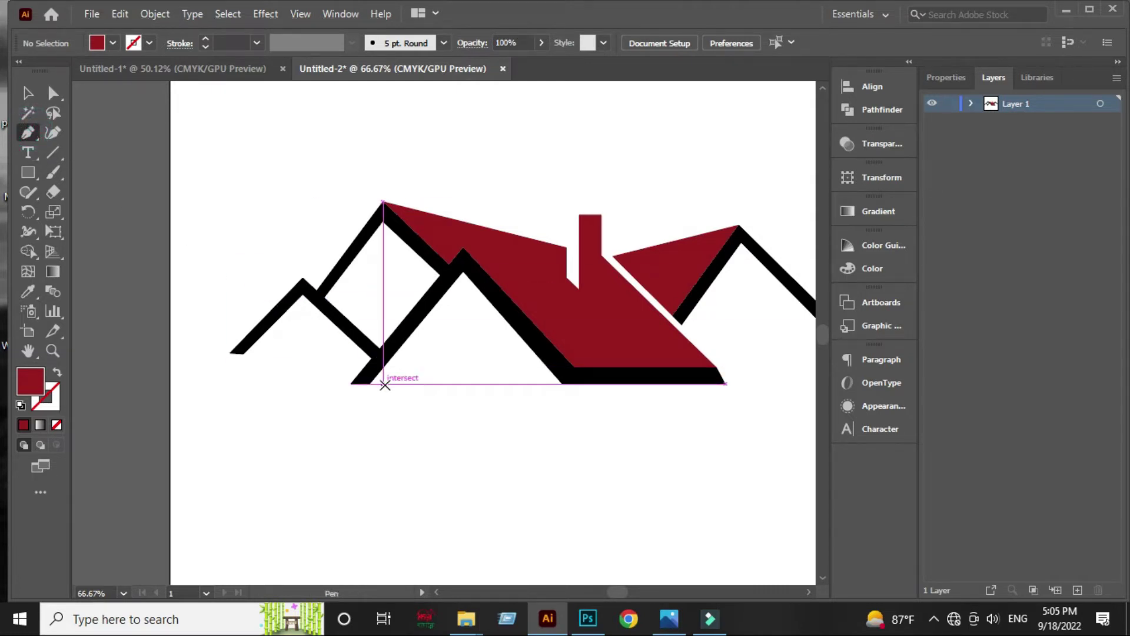
click(383, 383)
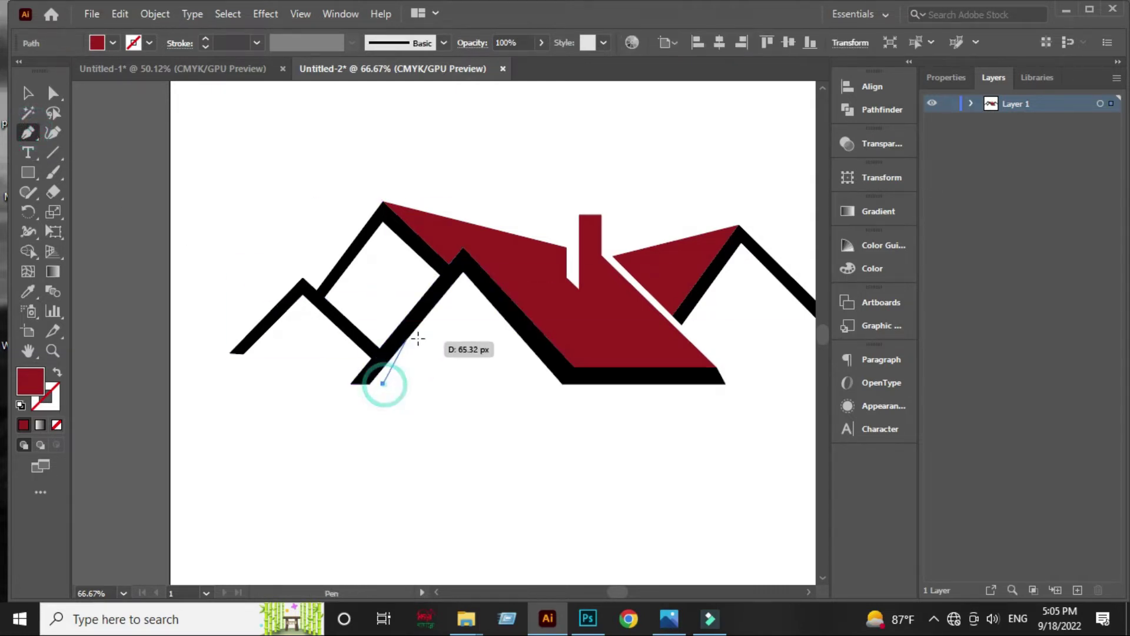
click(462, 290)
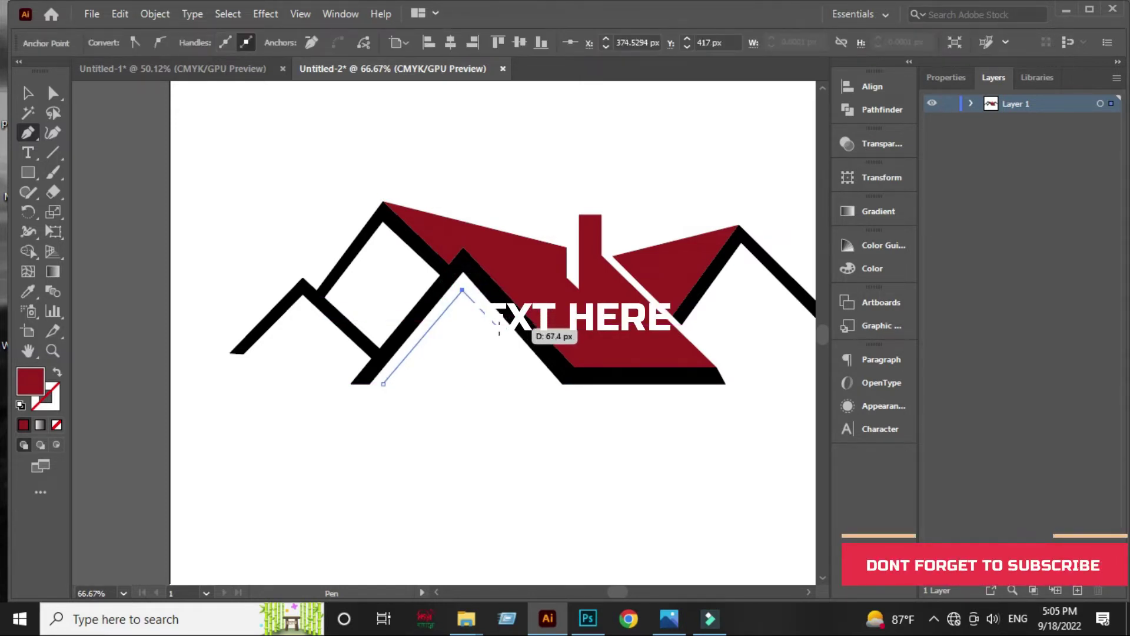
click(498, 327)
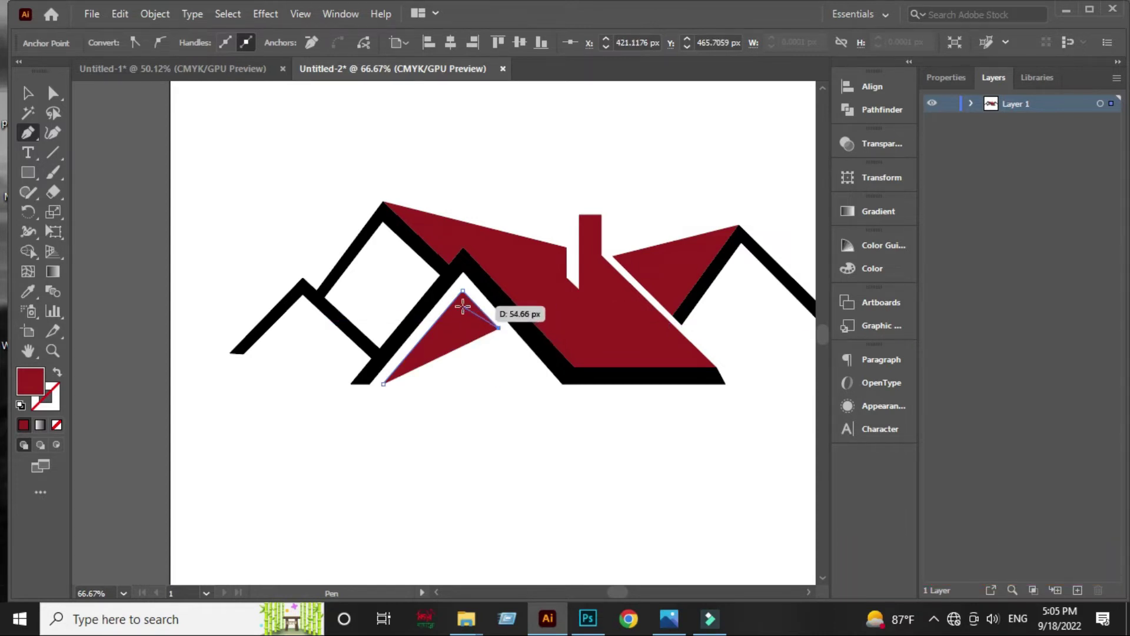
click(463, 304)
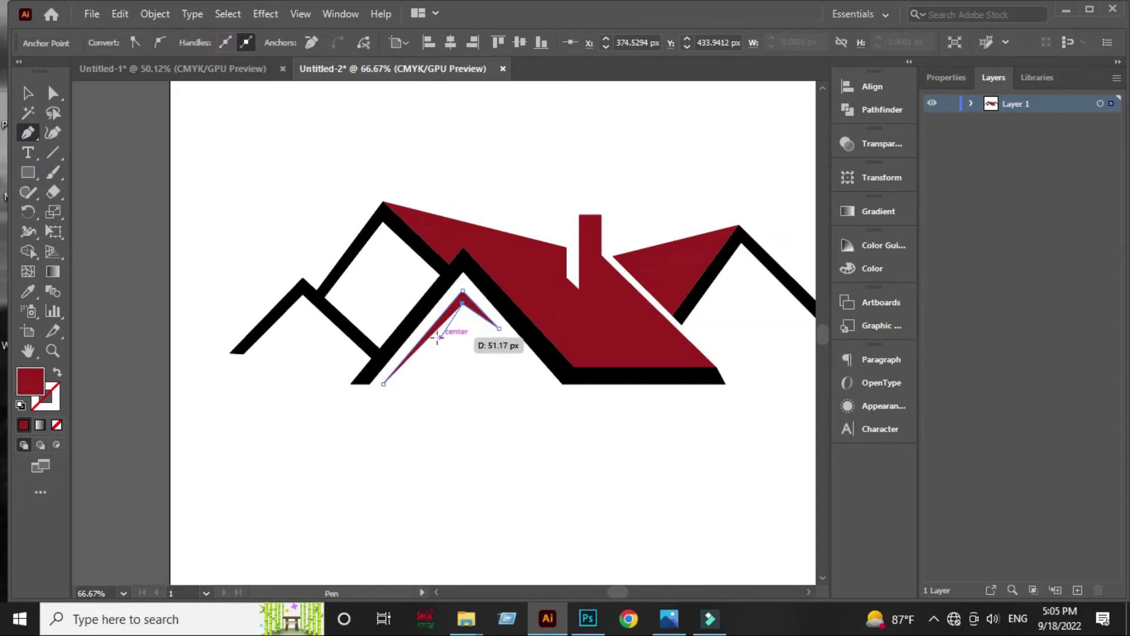
click(399, 384)
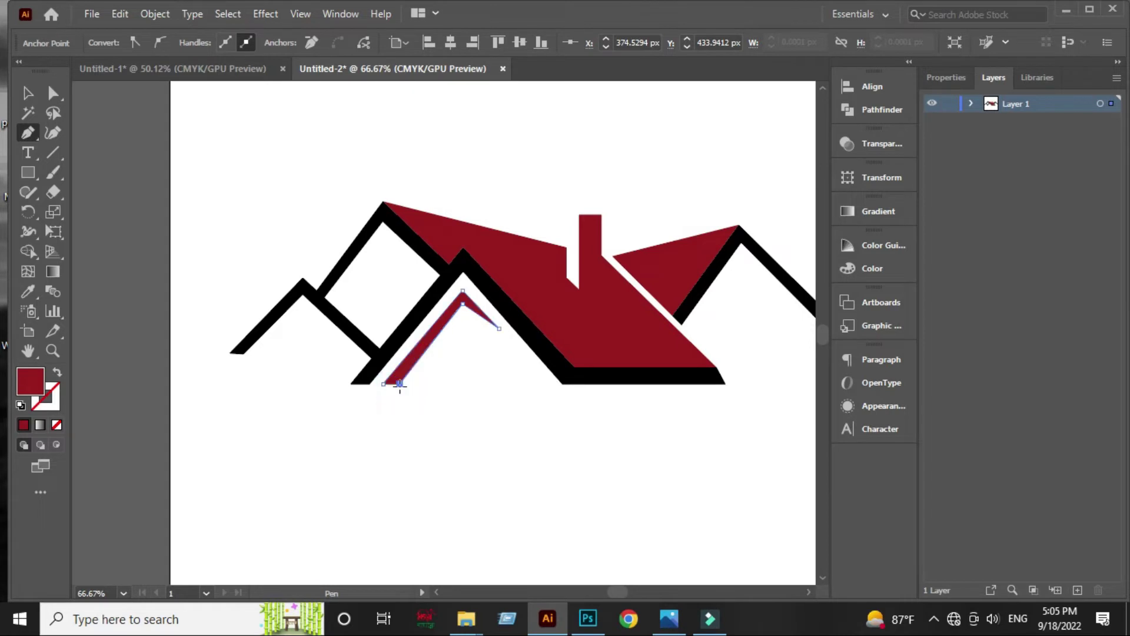
click(383, 384)
click(28, 95)
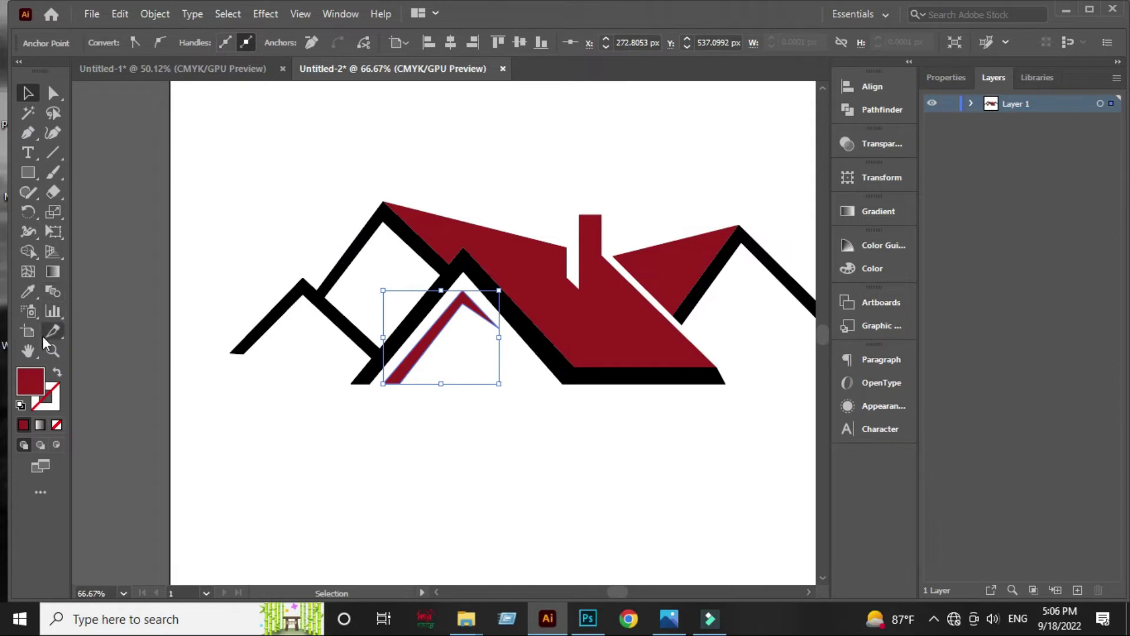
Step: Recolour the new chevron black by sampling the roof outline with the Eyedropper
click(22, 295)
click(315, 299)
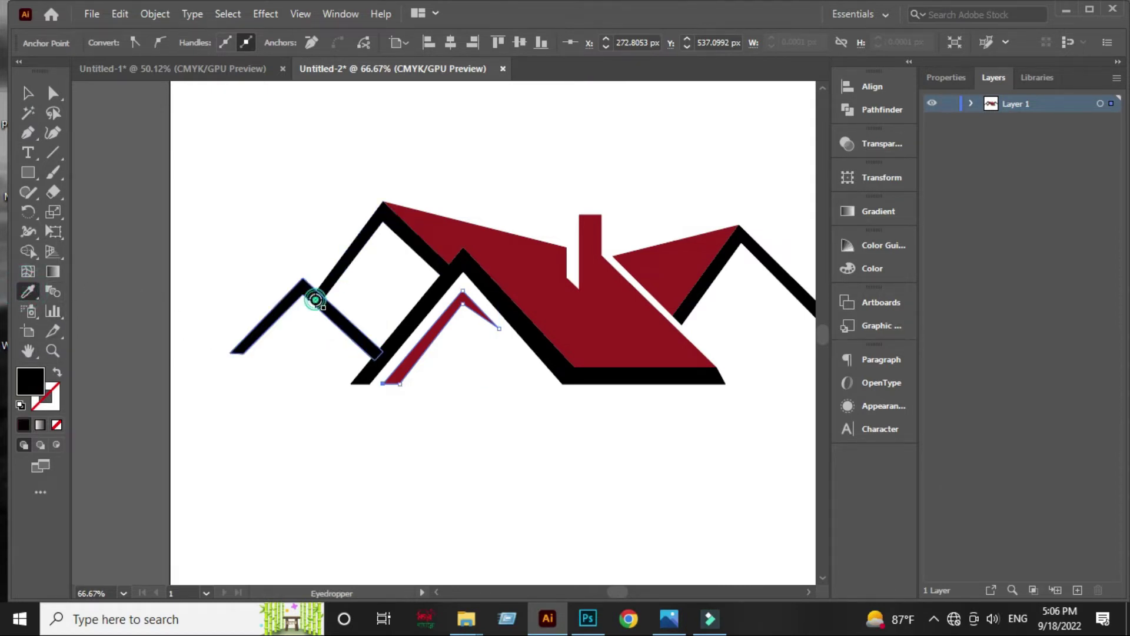
click(28, 93)
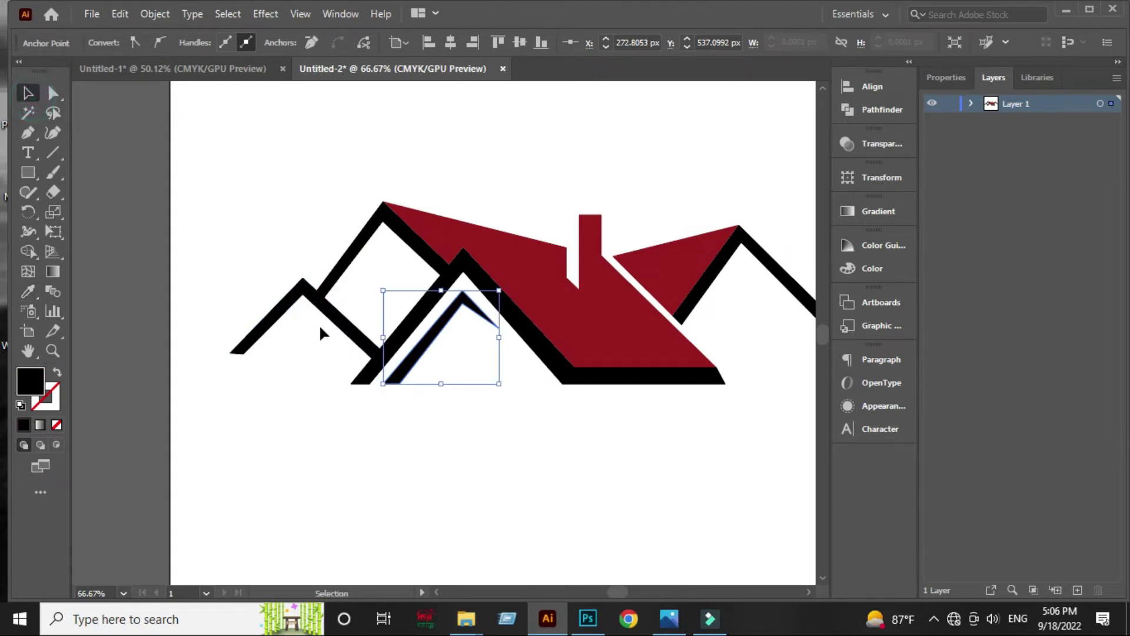
scroll(343, 335, up, 3)
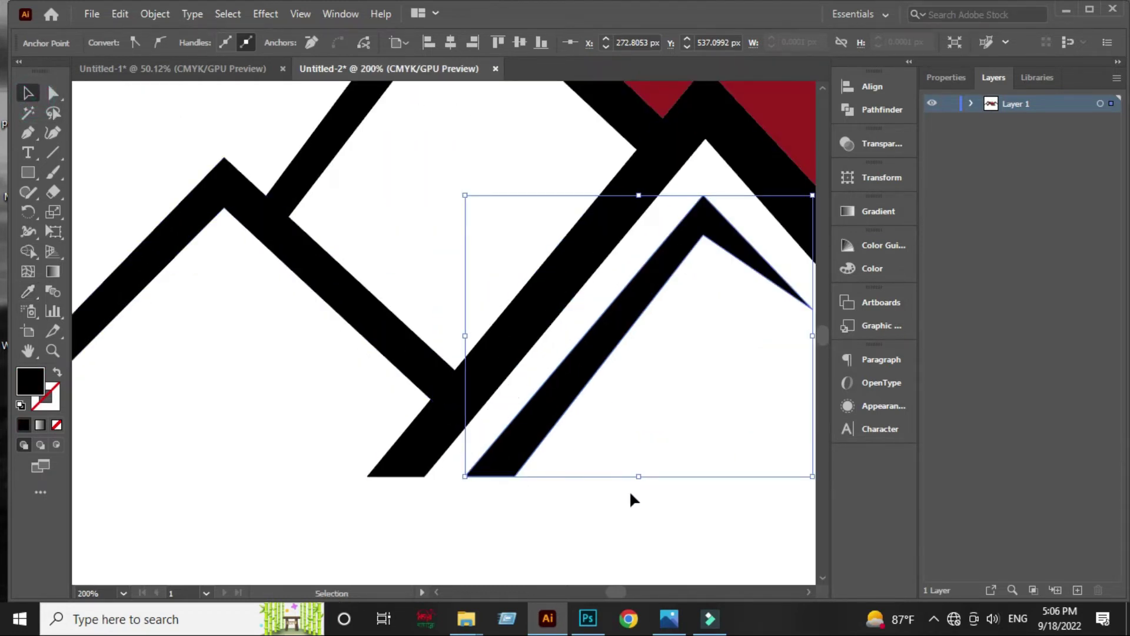
Step: Drag the chevron's bottom corner point slightly left along its slope
click(53, 93)
click(516, 478)
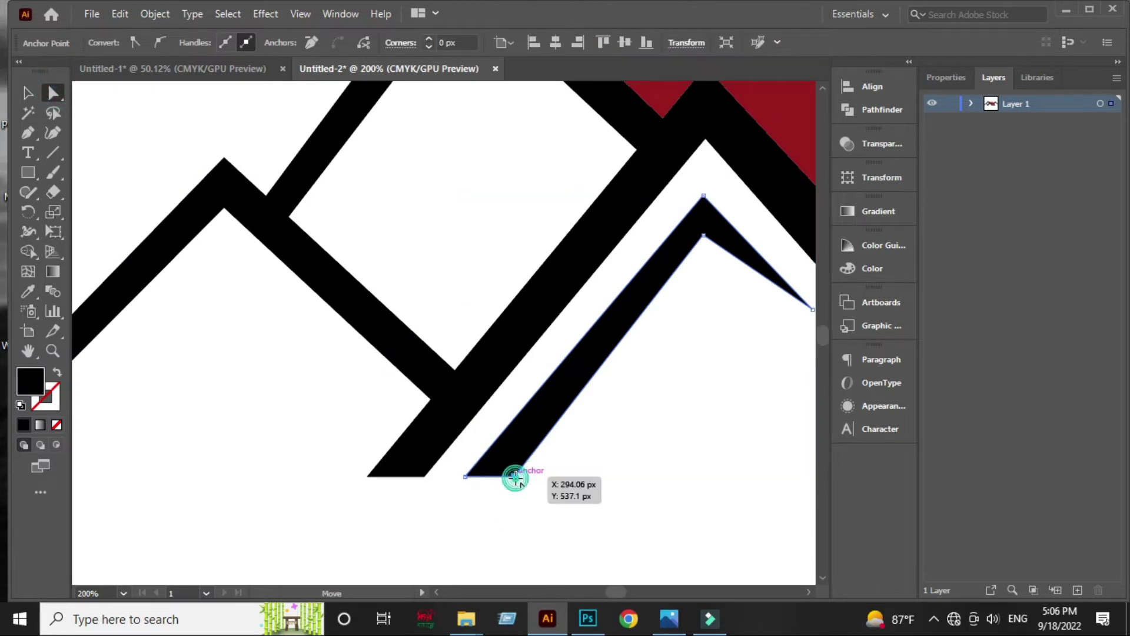
drag(515, 477, 498, 470)
click(564, 466)
scroll(568, 465, down, 1)
scroll(576, 467, down, 2)
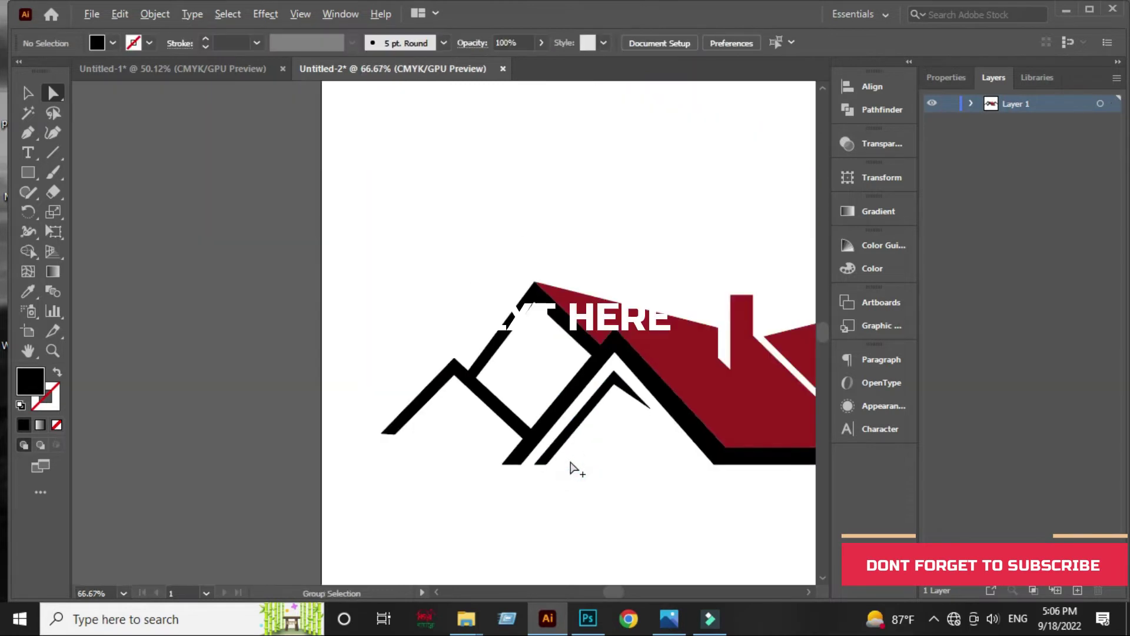
scroll(589, 472, down, 2)
scroll(615, 472, up, 2)
mouse_move(617, 465)
mouse_down()
mouse_move(511, 420)
mouse_move(446, 416)
mouse_up()
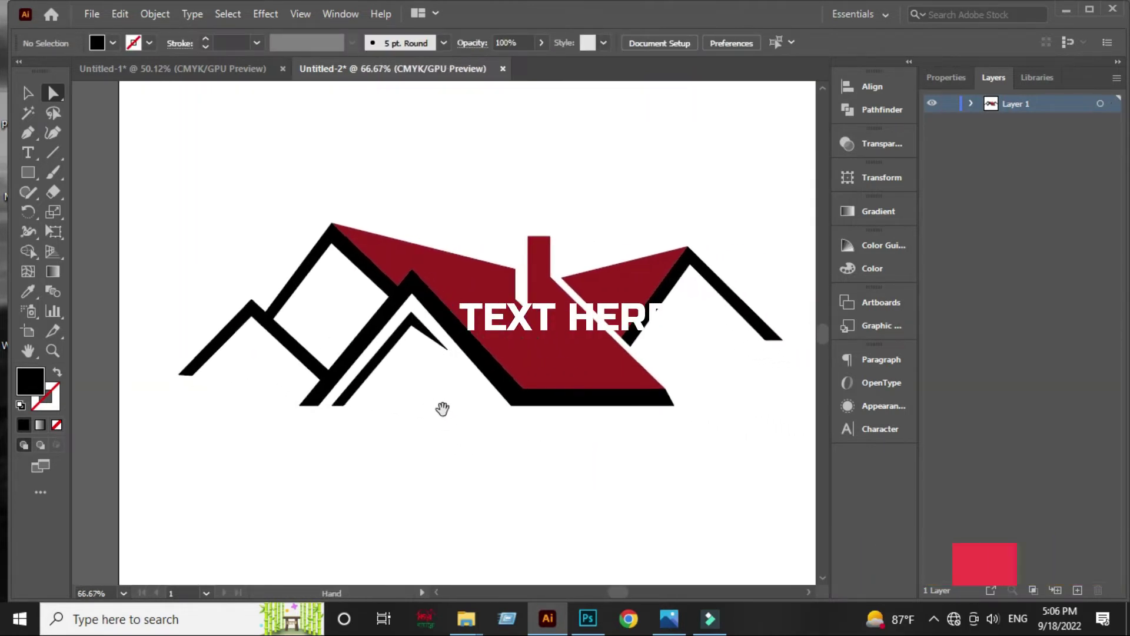
Step: Draw a black square above the left roof and a tall narrow bar about 20 px wide across it
click(27, 172)
drag(218, 169, 254, 280)
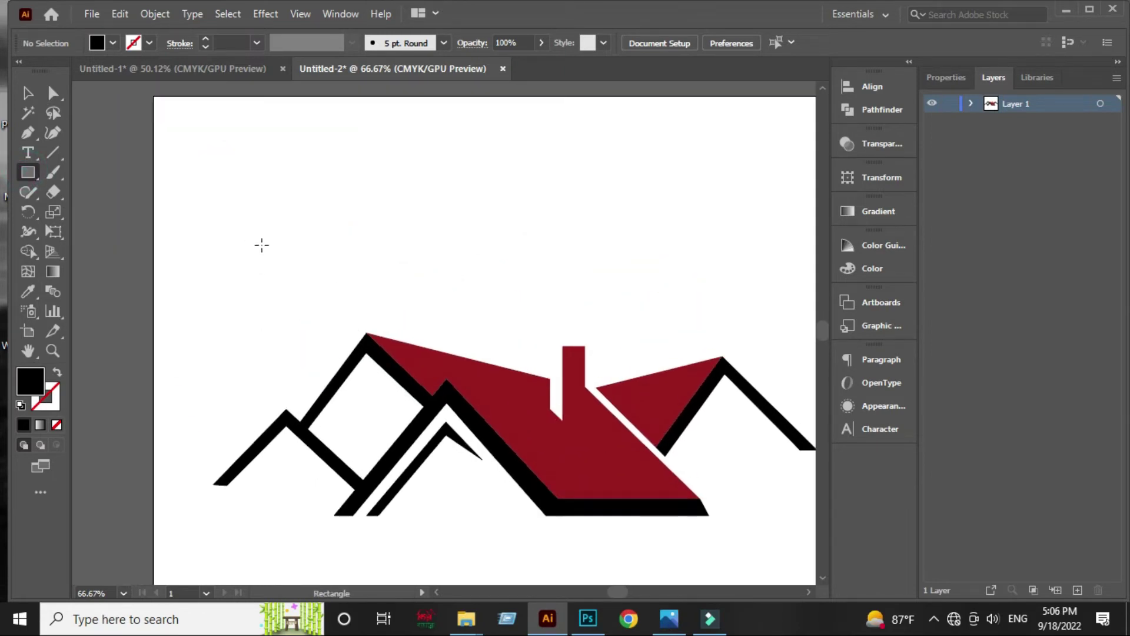
drag(254, 164, 344, 254)
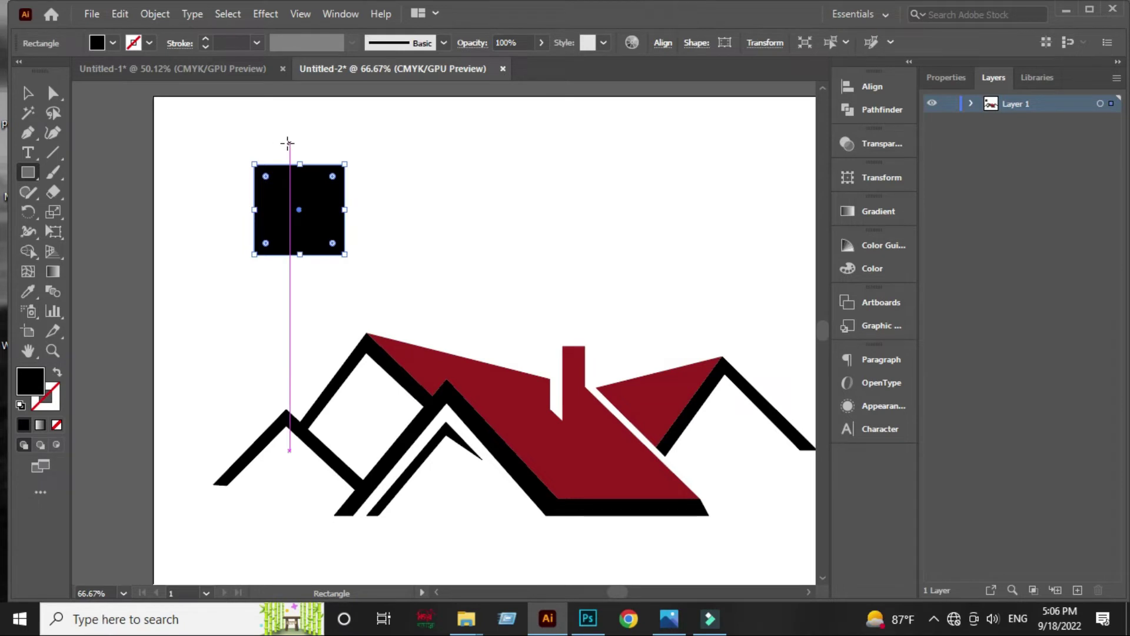
drag(290, 143, 310, 272)
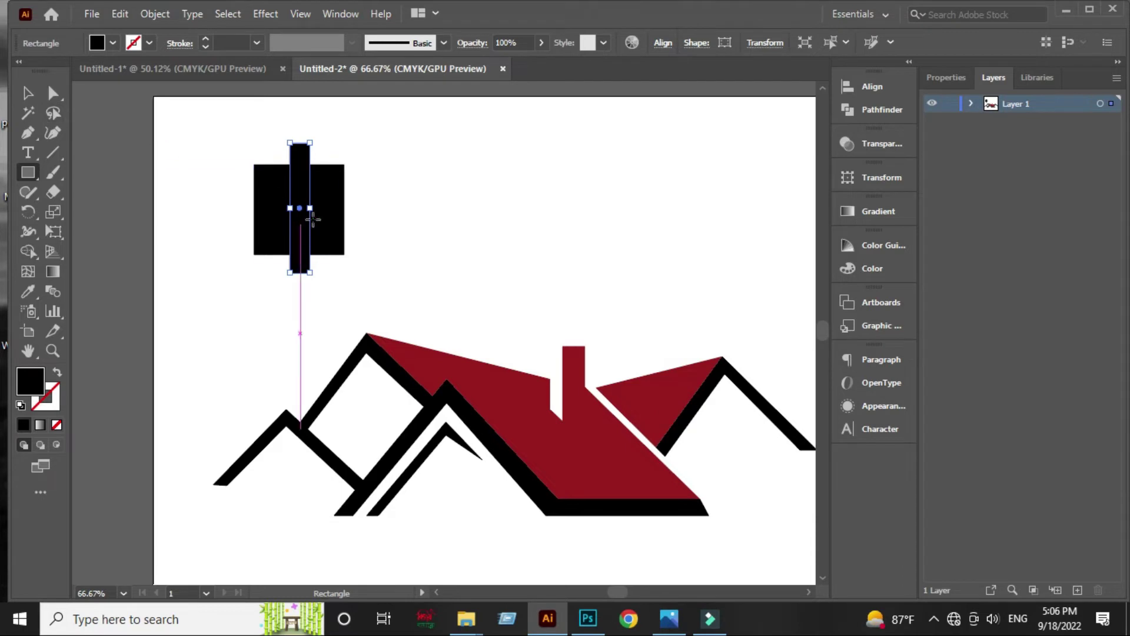
click(312, 208)
drag(311, 208, 304, 205)
click(28, 93)
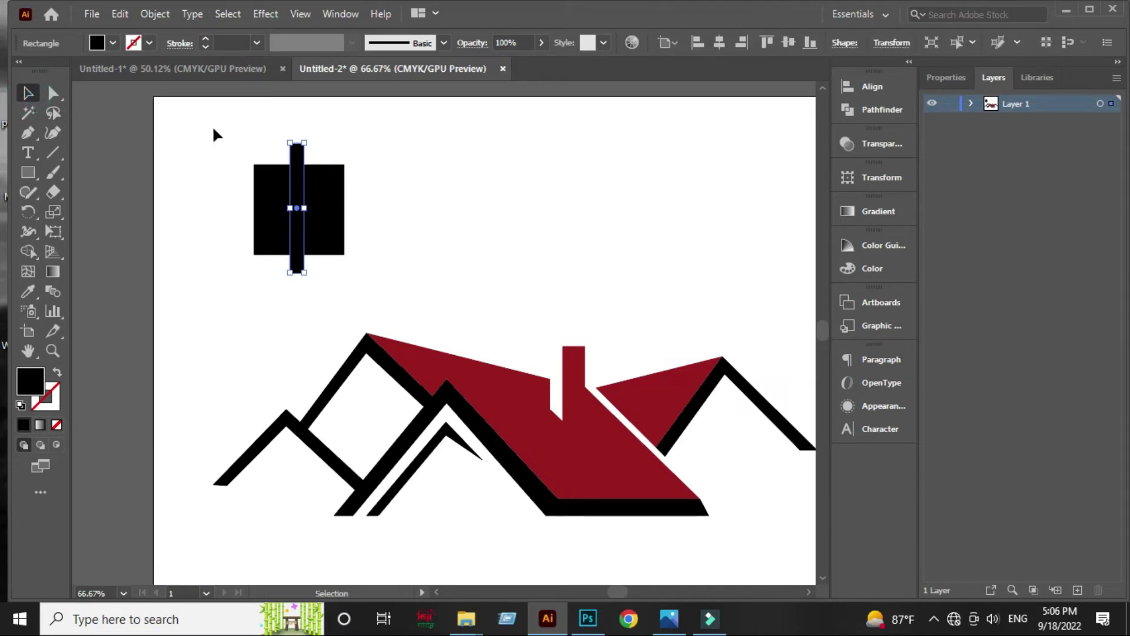
Step: Centre the narrow bar horizontally on the square
drag(214, 121, 377, 283)
click(862, 86)
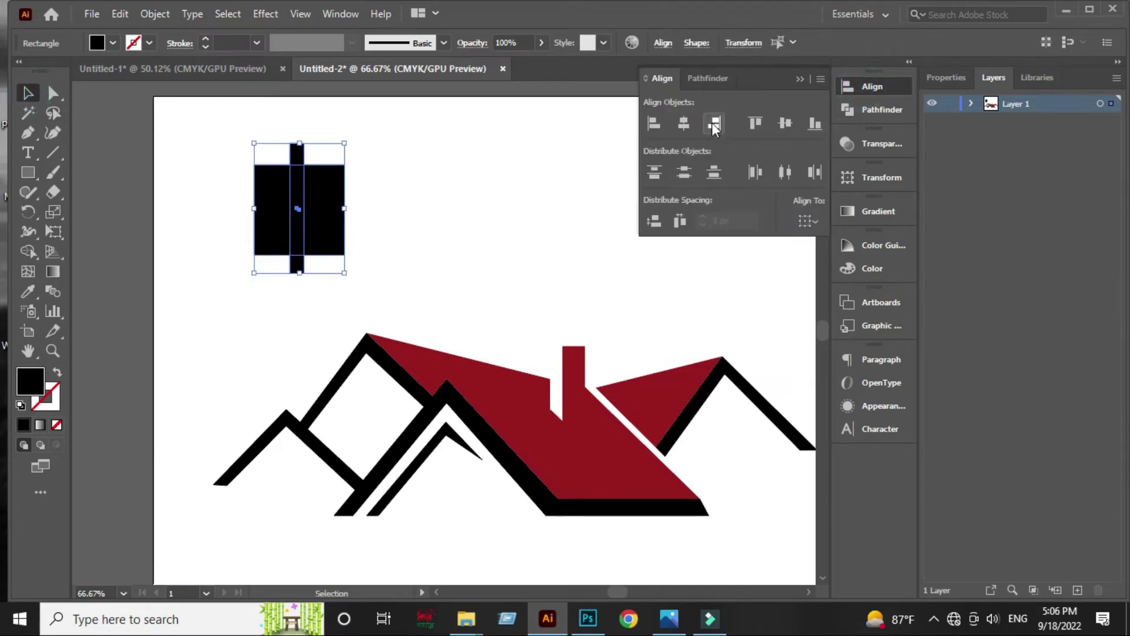
click(684, 124)
click(427, 212)
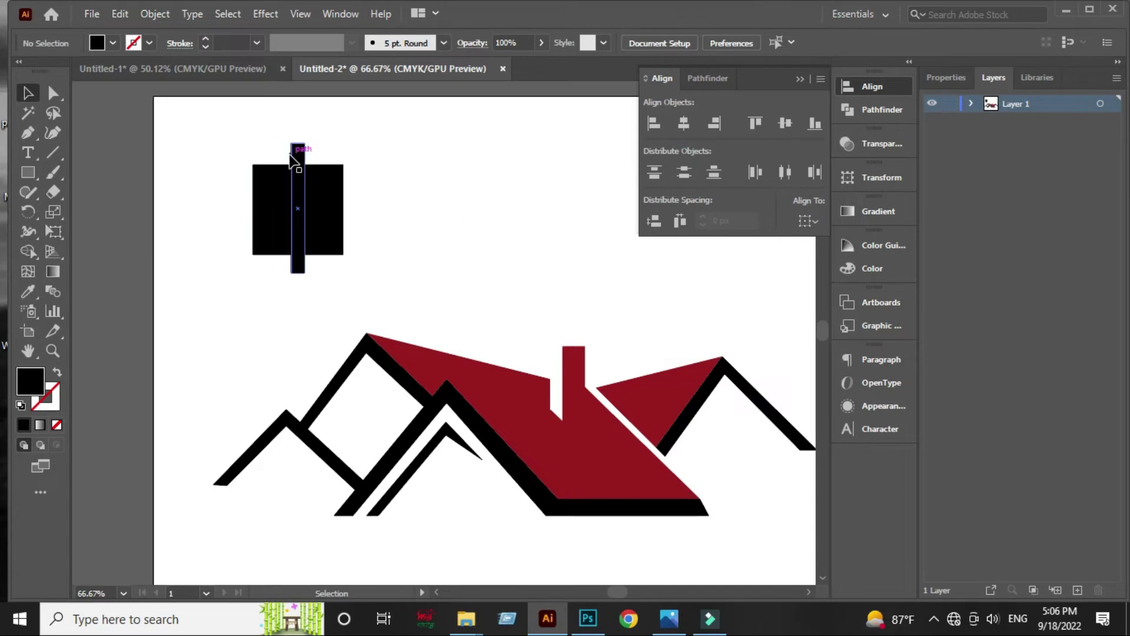
Step: Make a 90° rotated copy of the narrow bar via Transform > Rotate
right_click(292, 157)
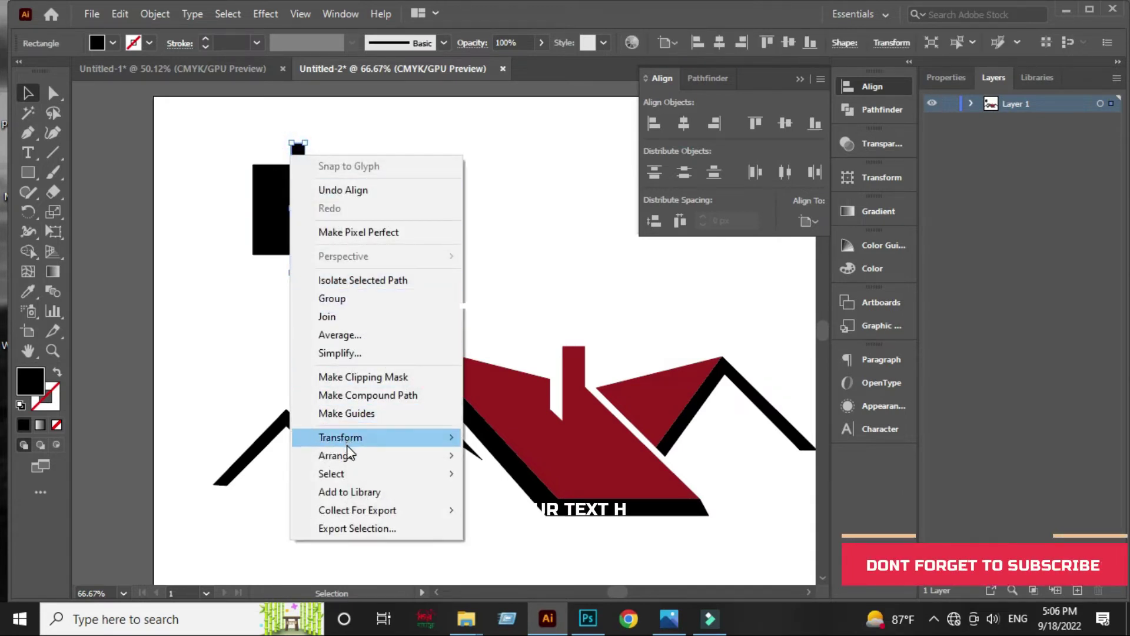
mouse_move(341, 437)
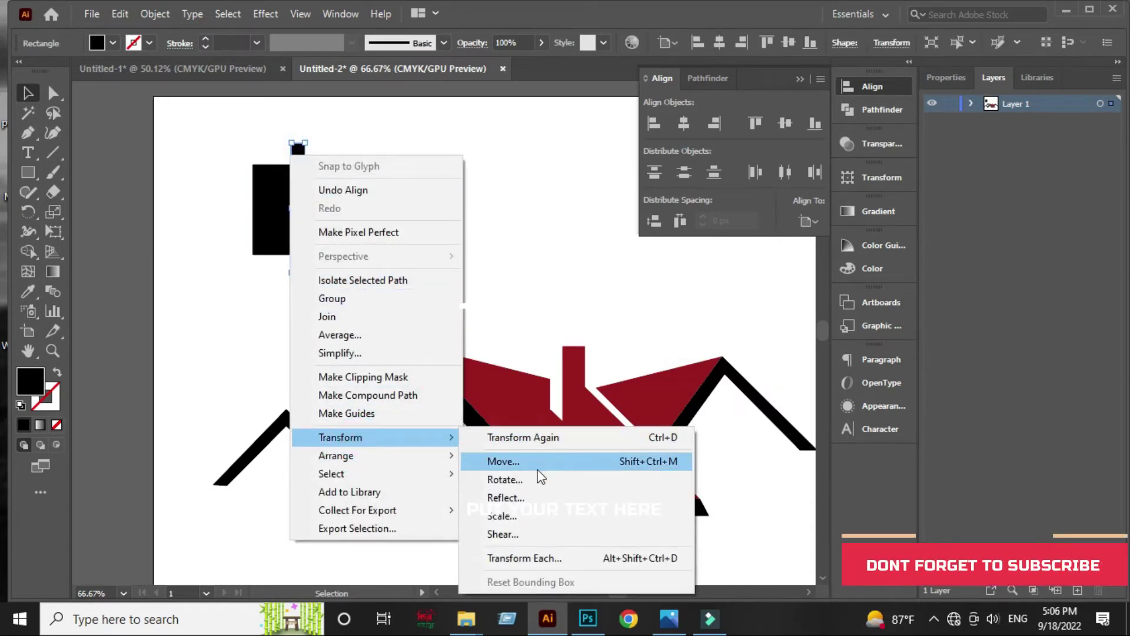
click(537, 479)
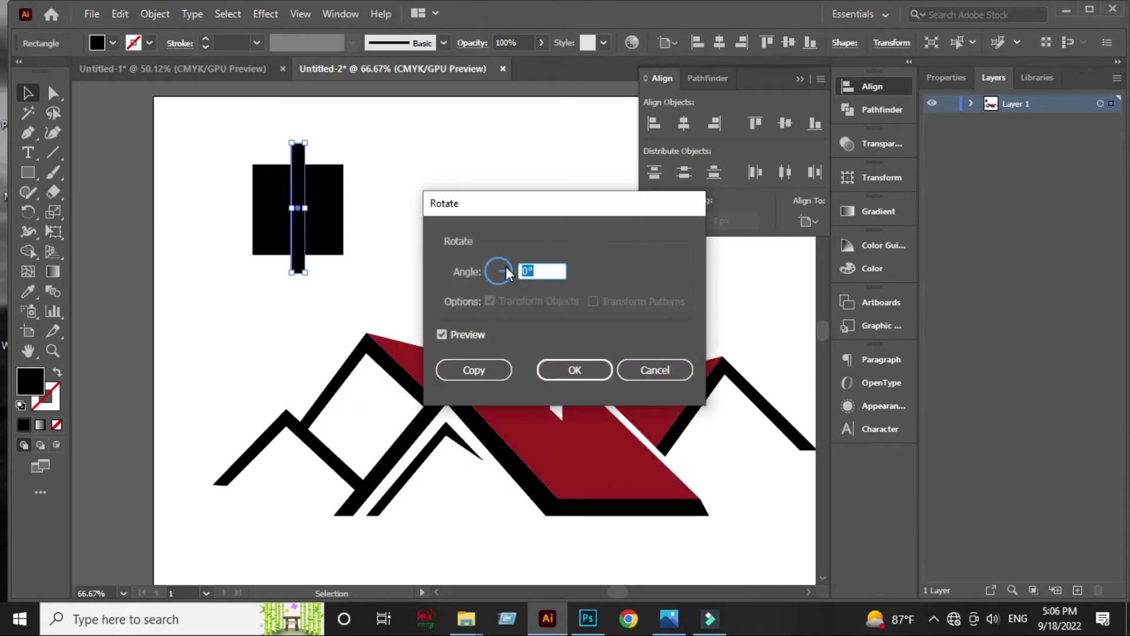
text(90)
click(486, 371)
Step: Centre the horizontal bar copy on the square horizontally and vertically to form a cross
click(424, 208)
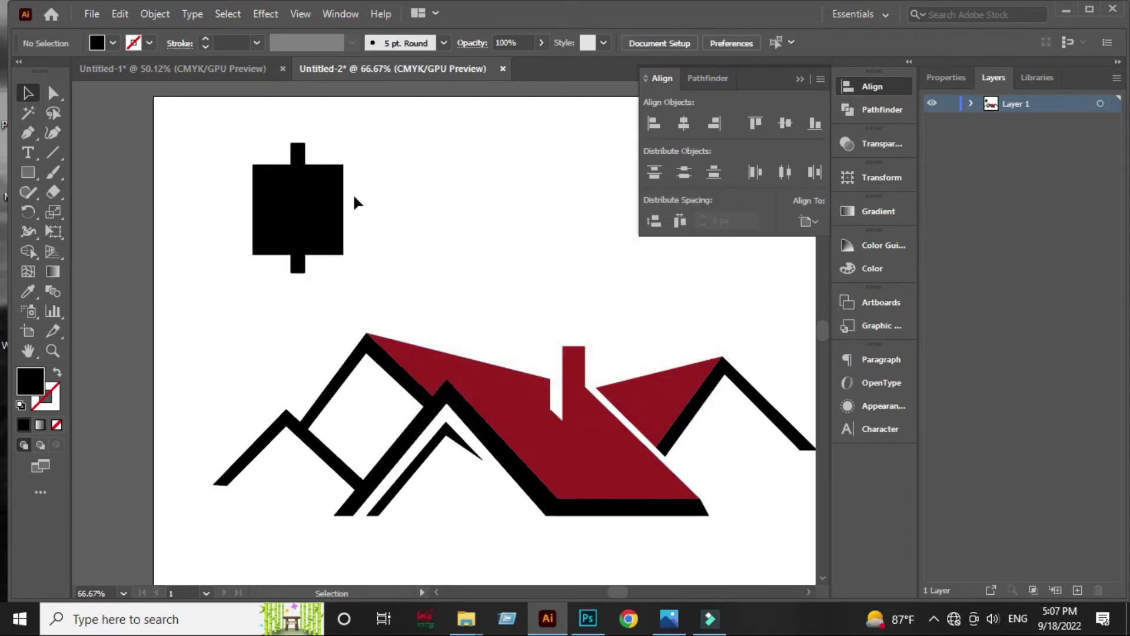
mouse_move(303, 151)
mouse_down()
mouse_move(381, 151)
mouse_move(429, 222)
mouse_up()
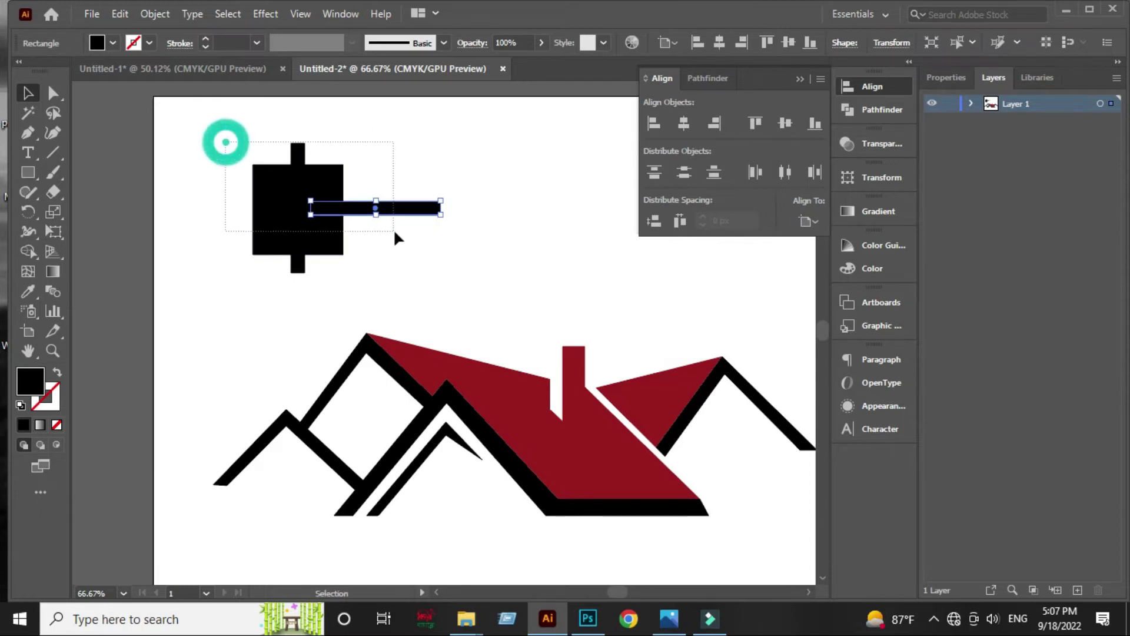
drag(222, 141, 396, 237)
click(683, 123)
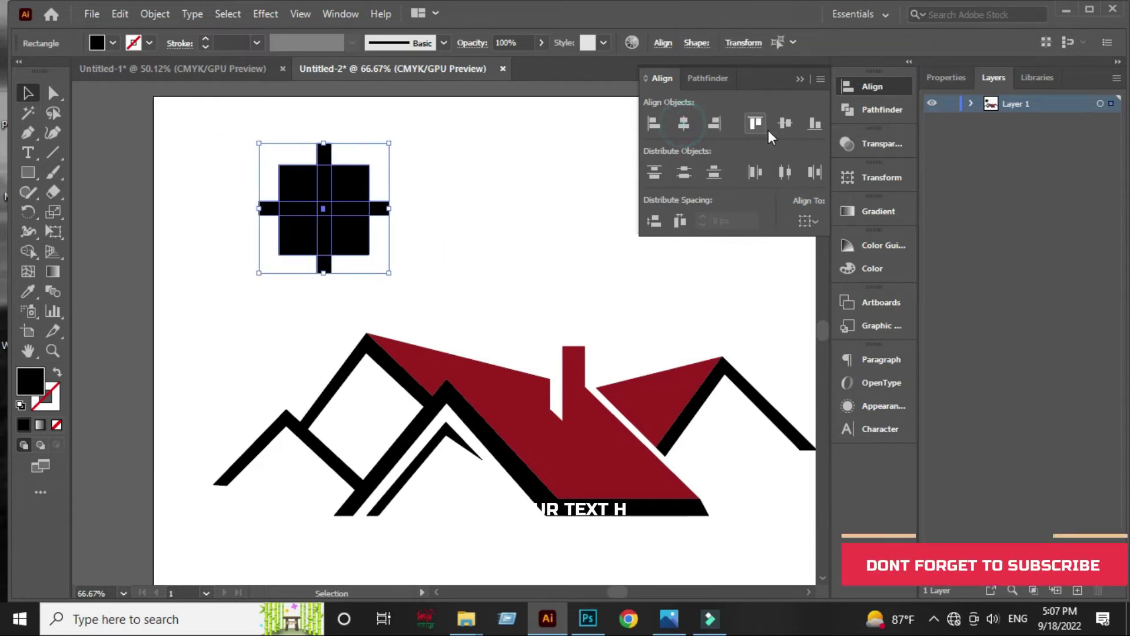
click(784, 124)
click(245, 176)
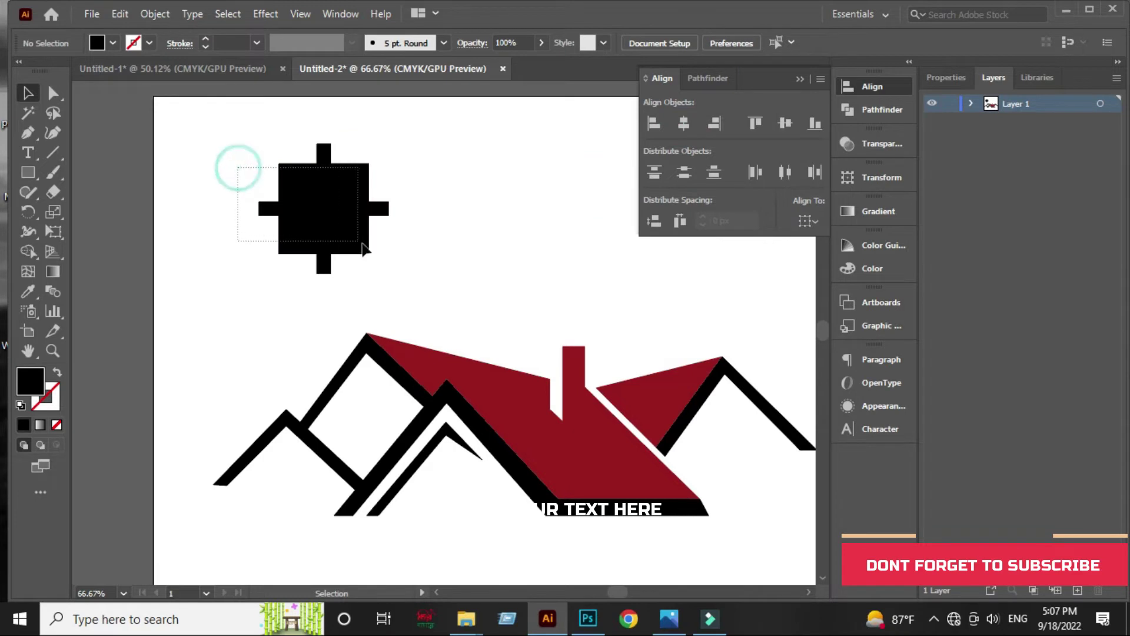
drag(250, 170, 368, 247)
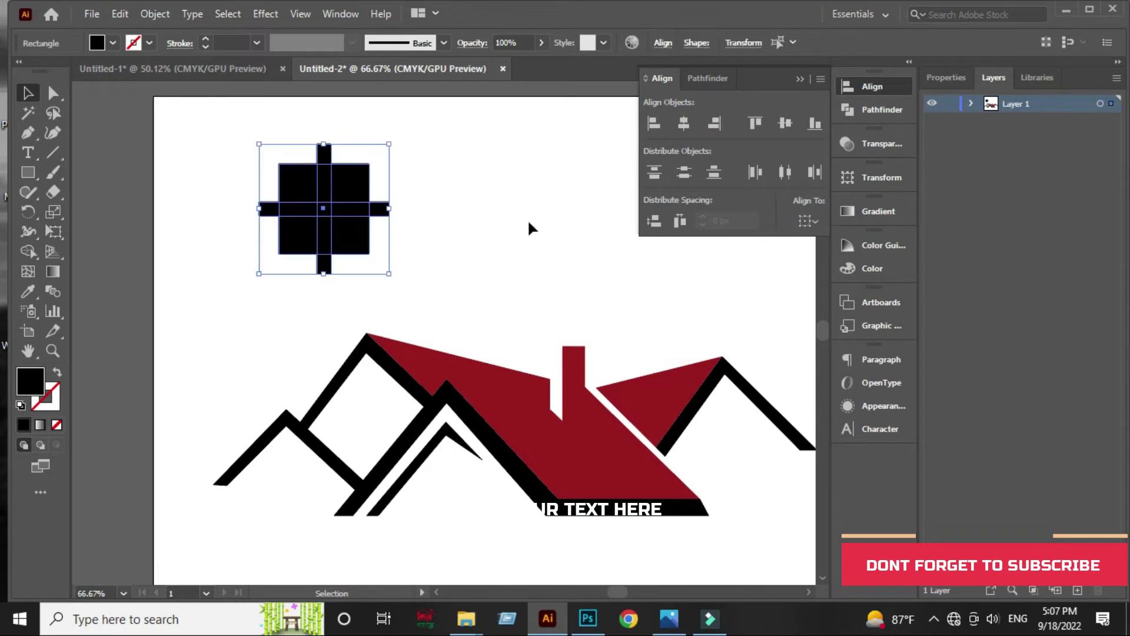
click(801, 77)
Step: Subtract the cross from the square with Pathfinder Minus Front, leaving four panes
click(856, 110)
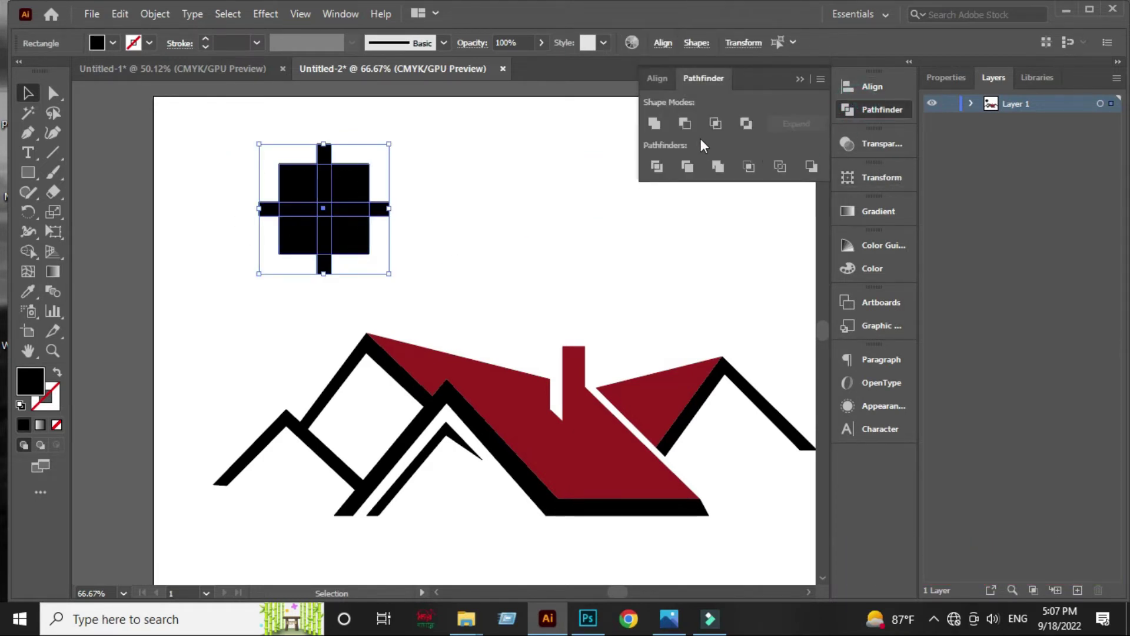
click(685, 124)
click(535, 207)
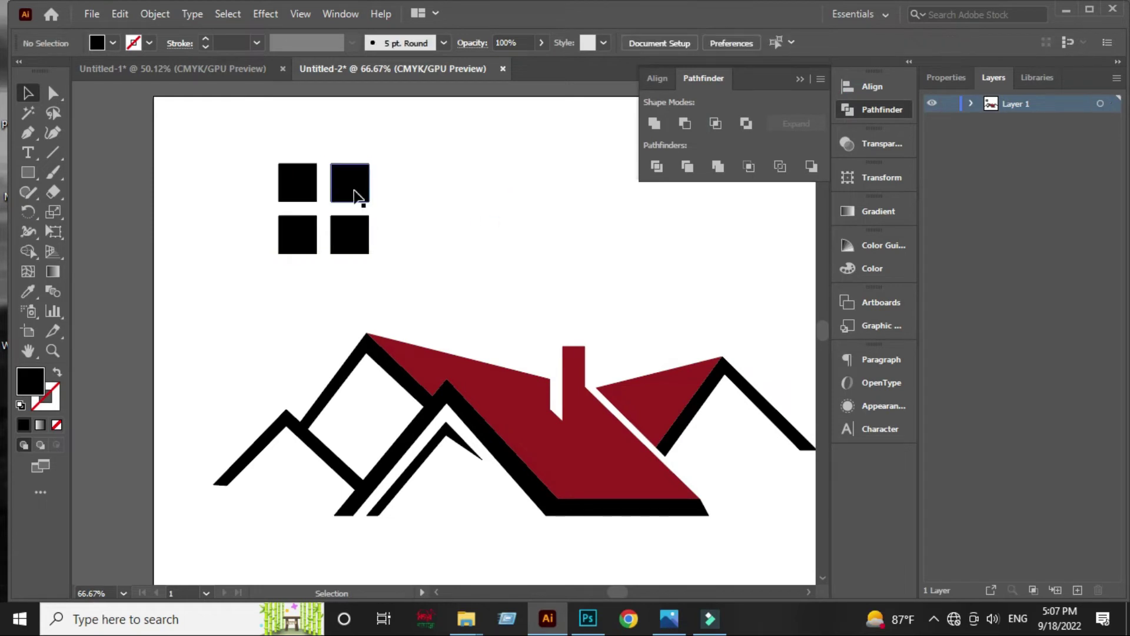
click(355, 196)
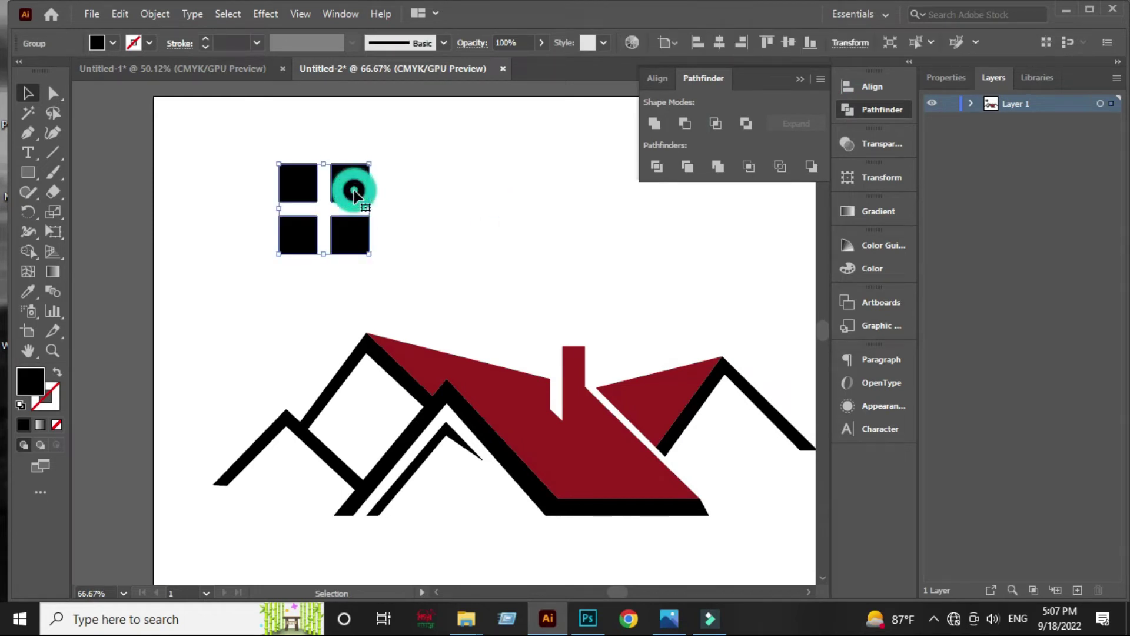
Step: Give the window the roof's dark red with the Eyedropper
click(27, 292)
click(450, 371)
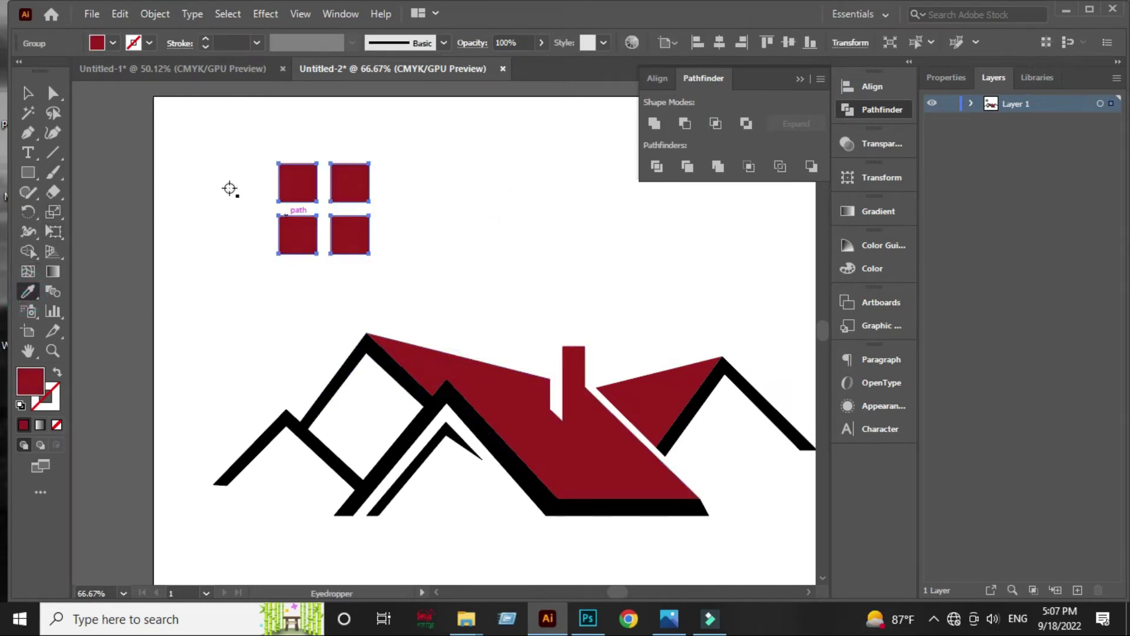
click(27, 92)
Step: Place a copy scaled to about 50 px on the left house and move the large window into the middle house
mouse_move(347, 192)
mouse_down()
mouse_move(395, 371)
mouse_move(312, 471)
mouse_up()
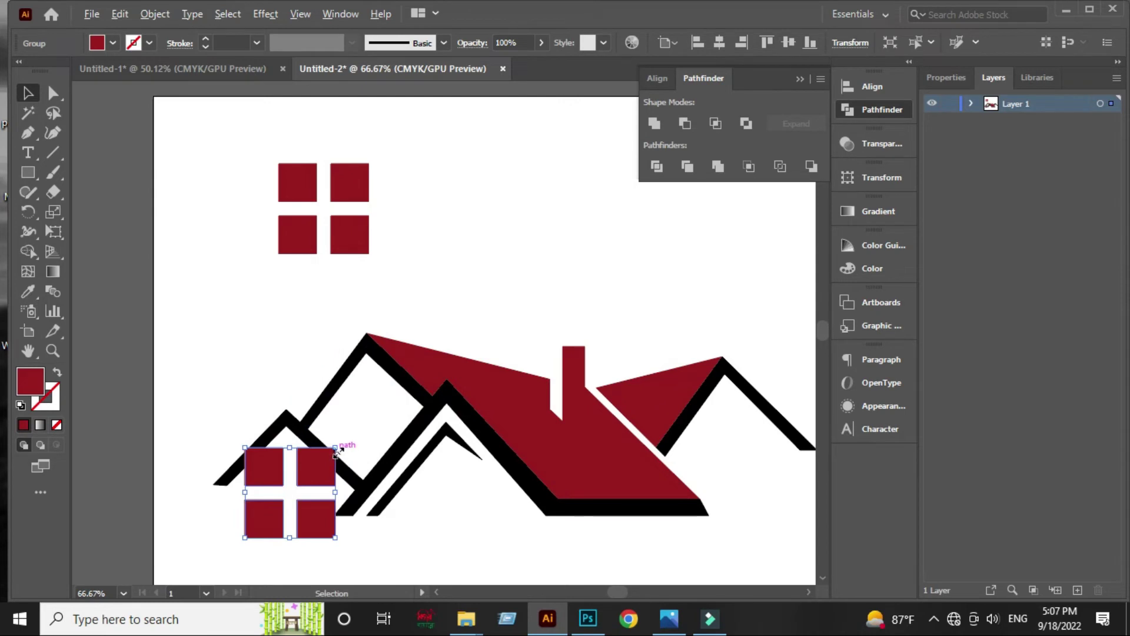
mouse_move(337, 448)
mouse_down()
mouse_move(319, 476)
mouse_move(296, 465)
mouse_up()
click(282, 495)
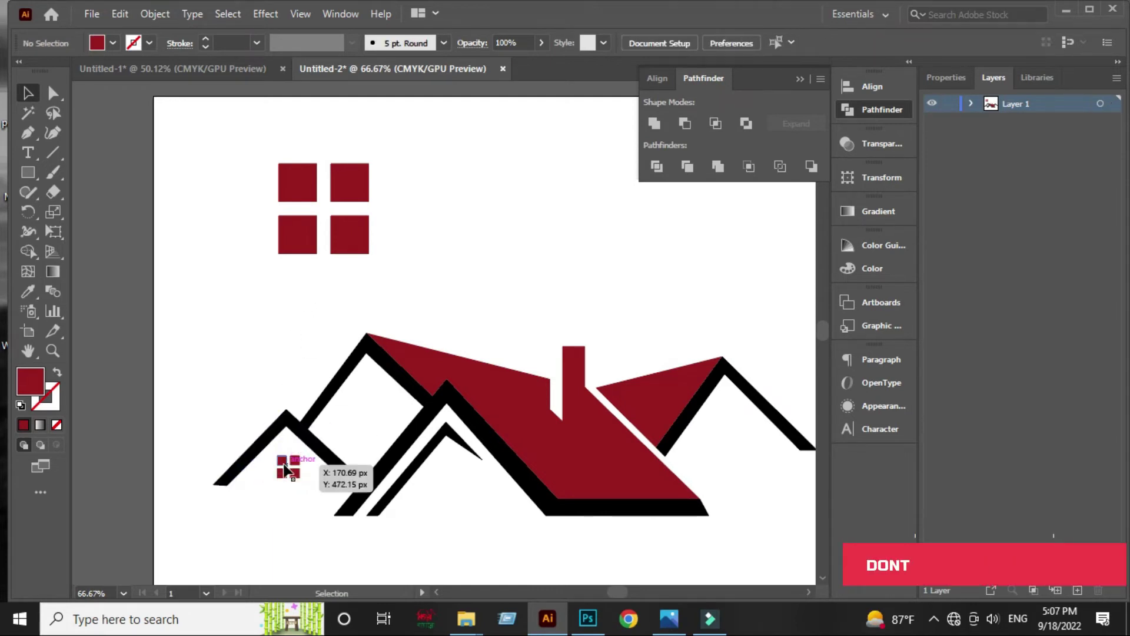
click(281, 459)
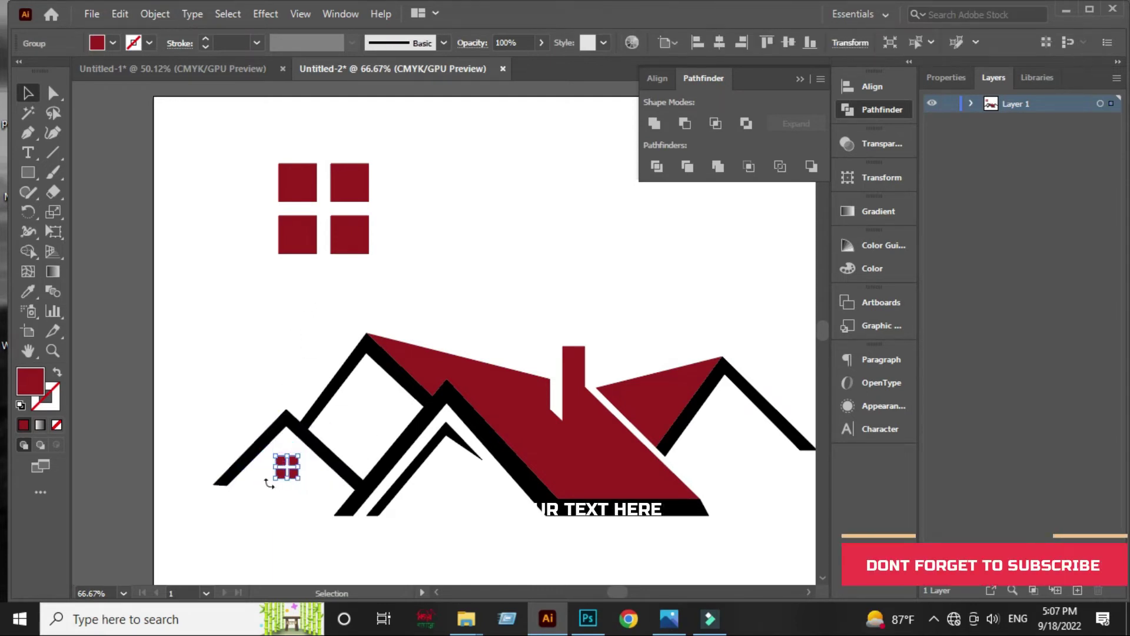
click(273, 535)
mouse_move(347, 187)
mouse_down()
mouse_move(478, 499)
mouse_move(484, 492)
mouse_move(470, 488)
mouse_move(465, 468)
mouse_move(474, 509)
mouse_up()
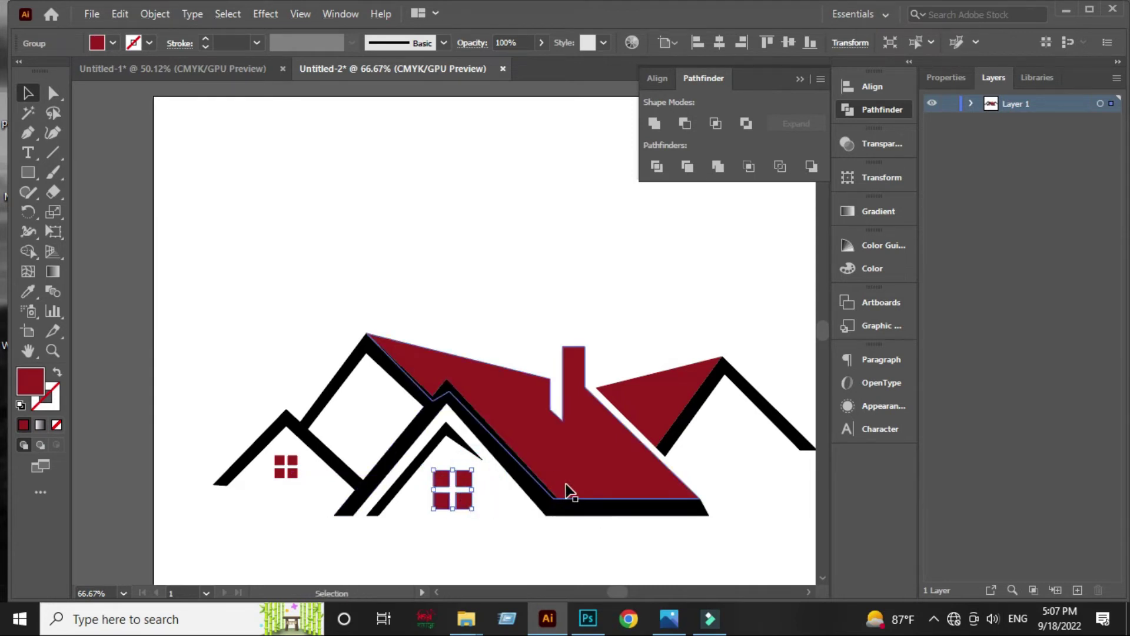
Step: Nudge the large window up and left into position in the middle house
key(Up)
key(Left)
key(Up)
key(Left)
key(Up)
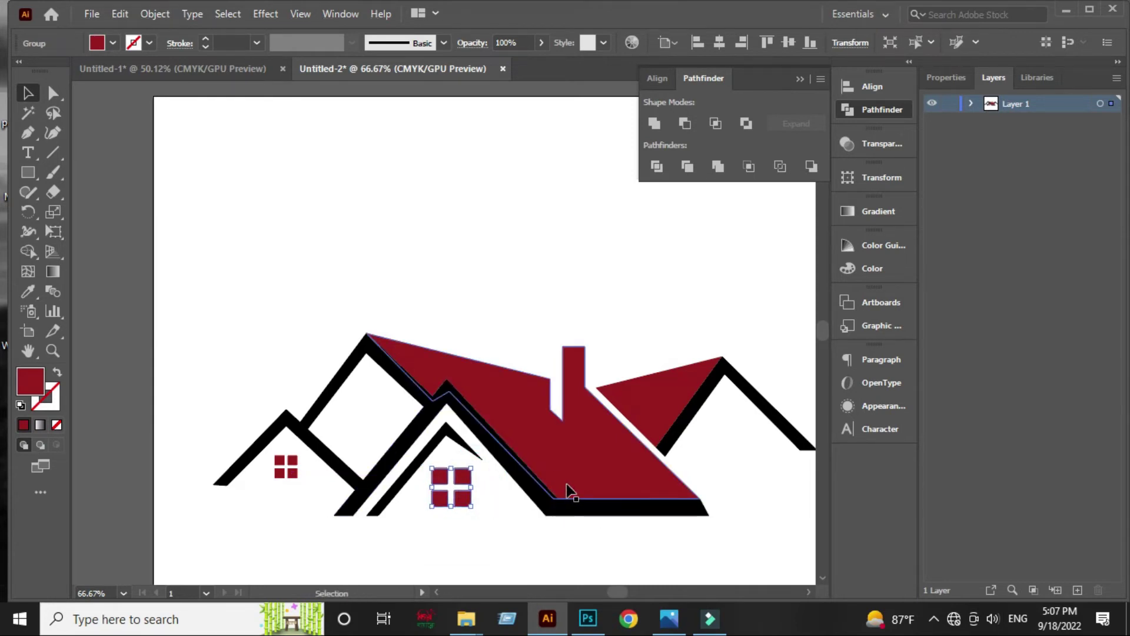
key(Left)
key(Up)
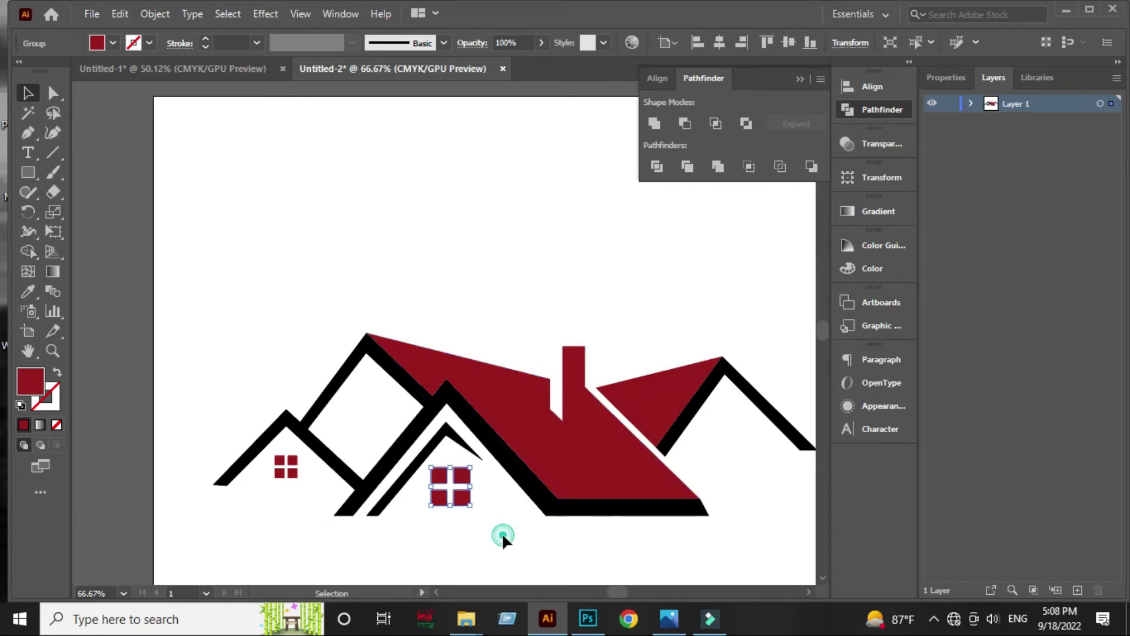
click(503, 537)
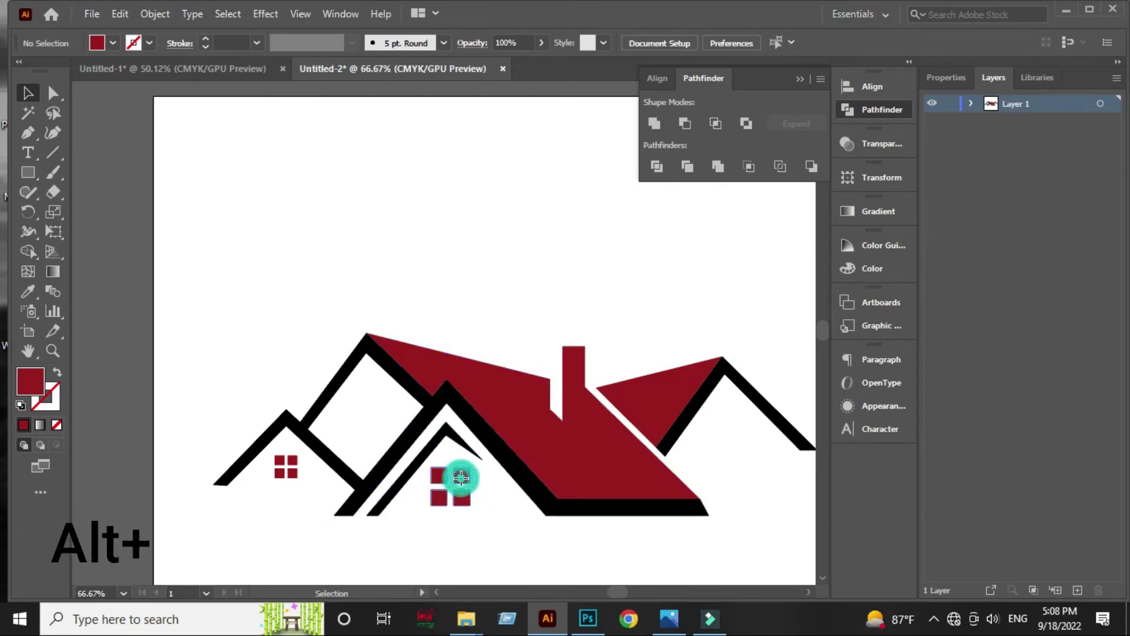
Step: Place a copy of the small window under the upper gable
drag(461, 478, 379, 401)
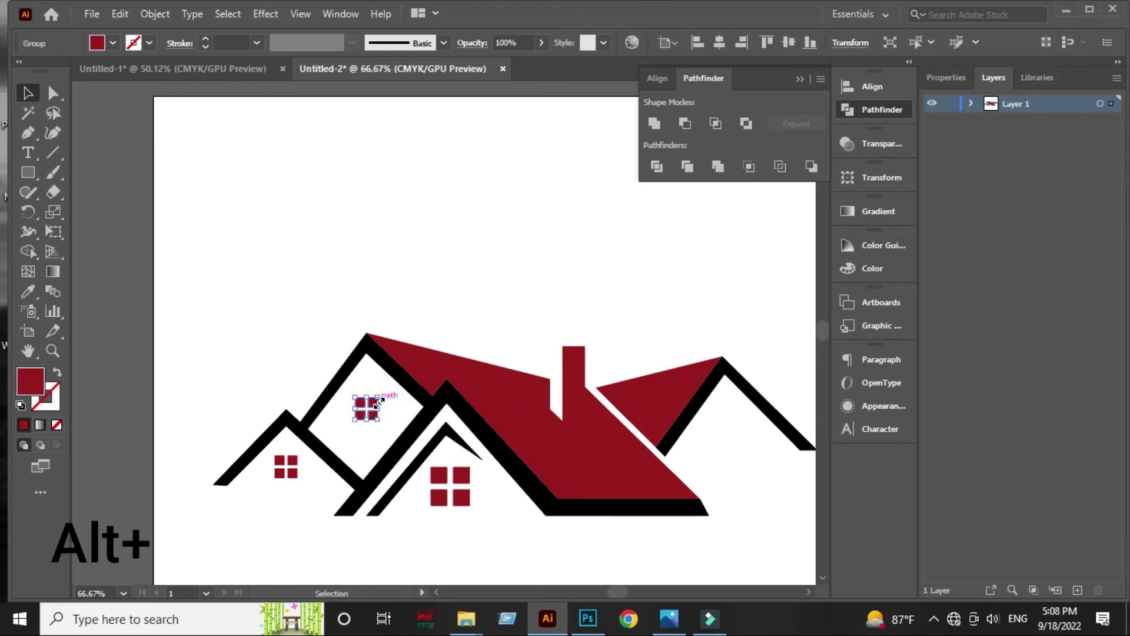
key(Up)
key(Up)
key(Up)
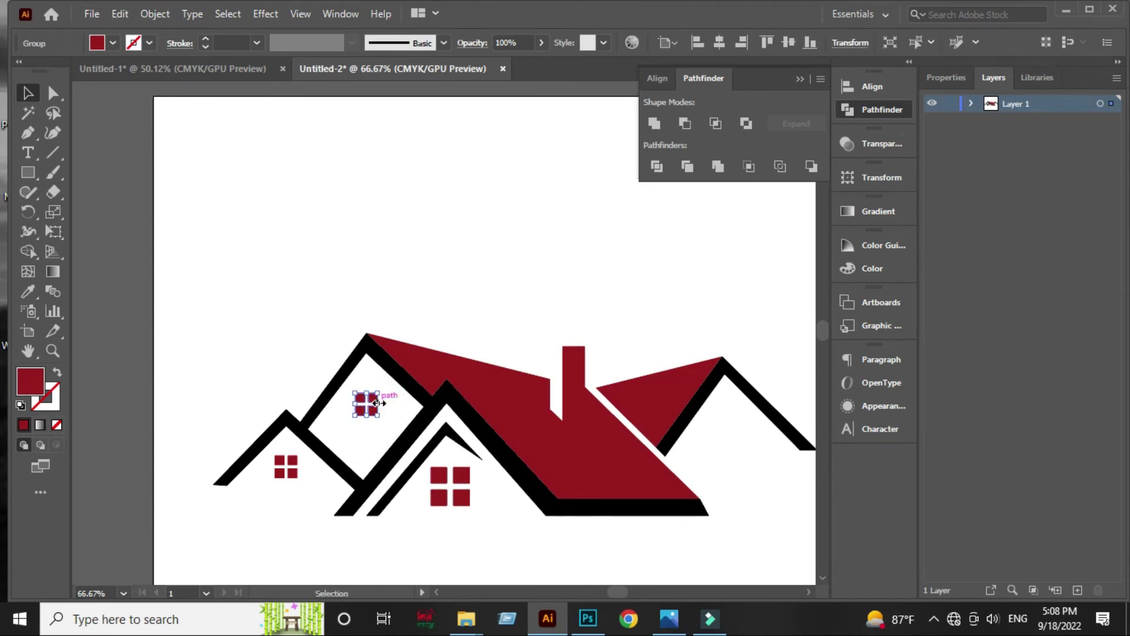
key(Right)
key(Right)
key(Right)
click(497, 545)
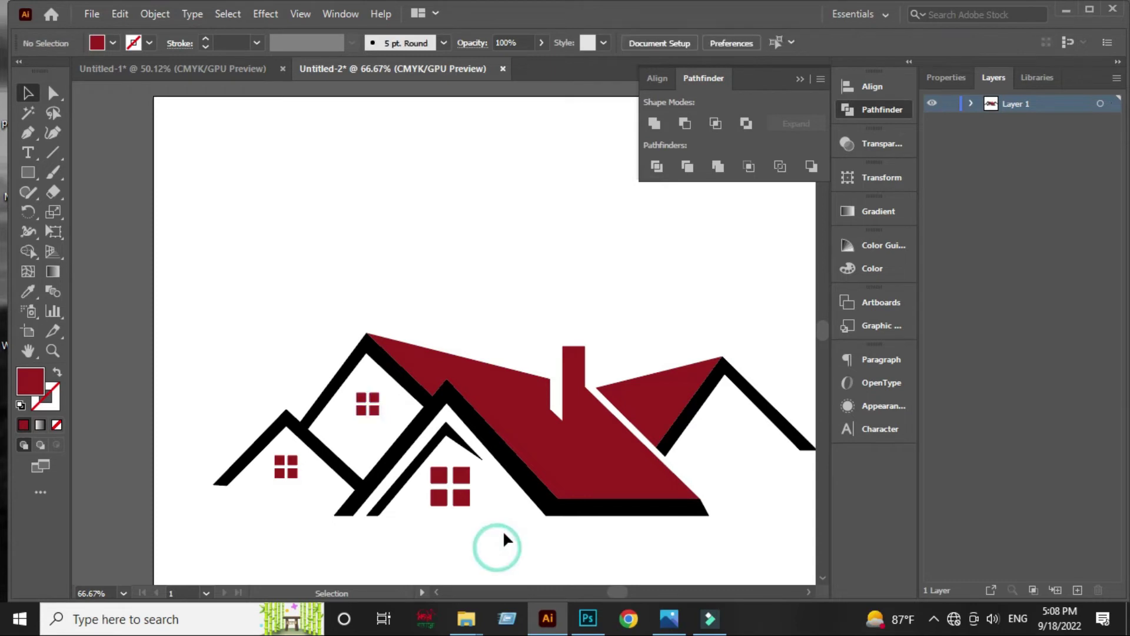
Step: Place a smaller window copy under the right roof peak and nudge it into position
scroll(502, 530, down, 1)
drag(603, 543, 530, 503)
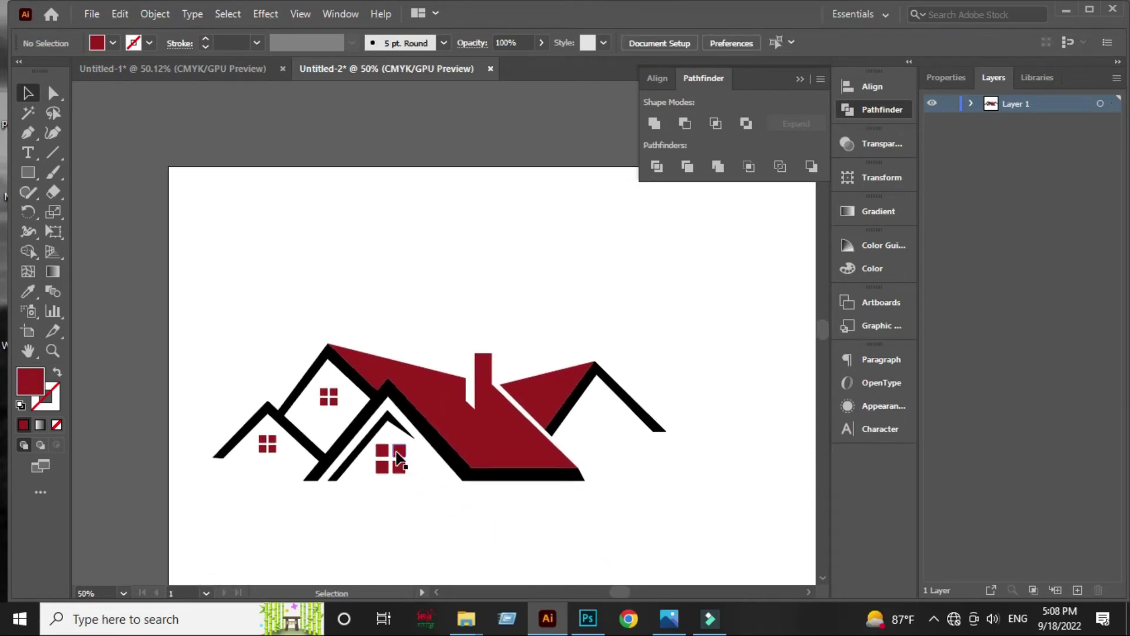
drag(399, 458, 603, 419)
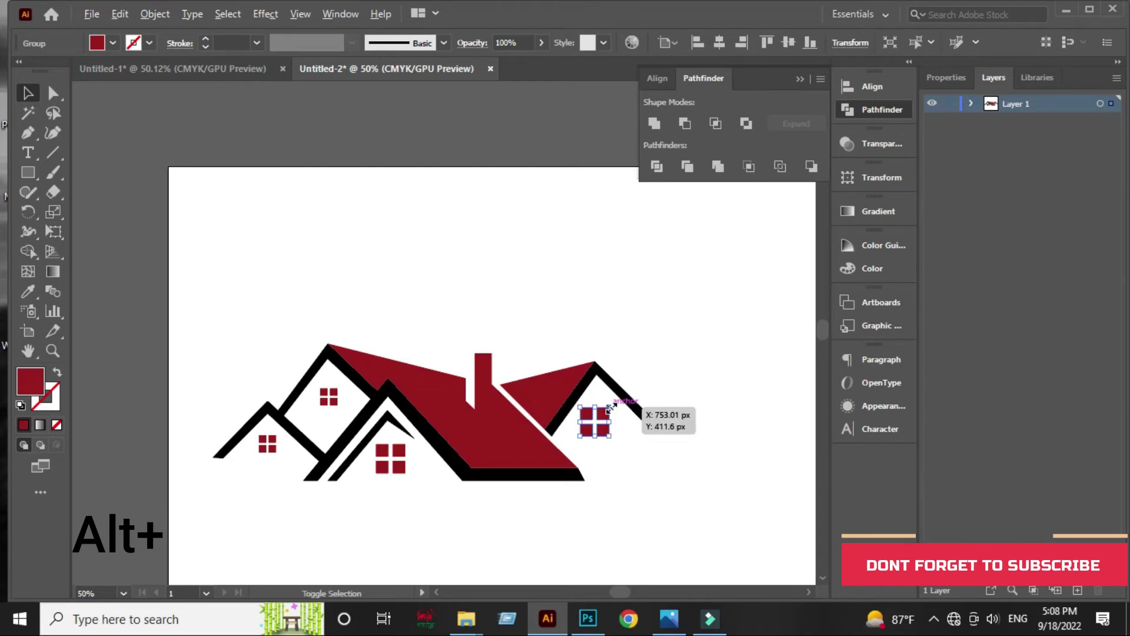
drag(610, 406, 608, 410)
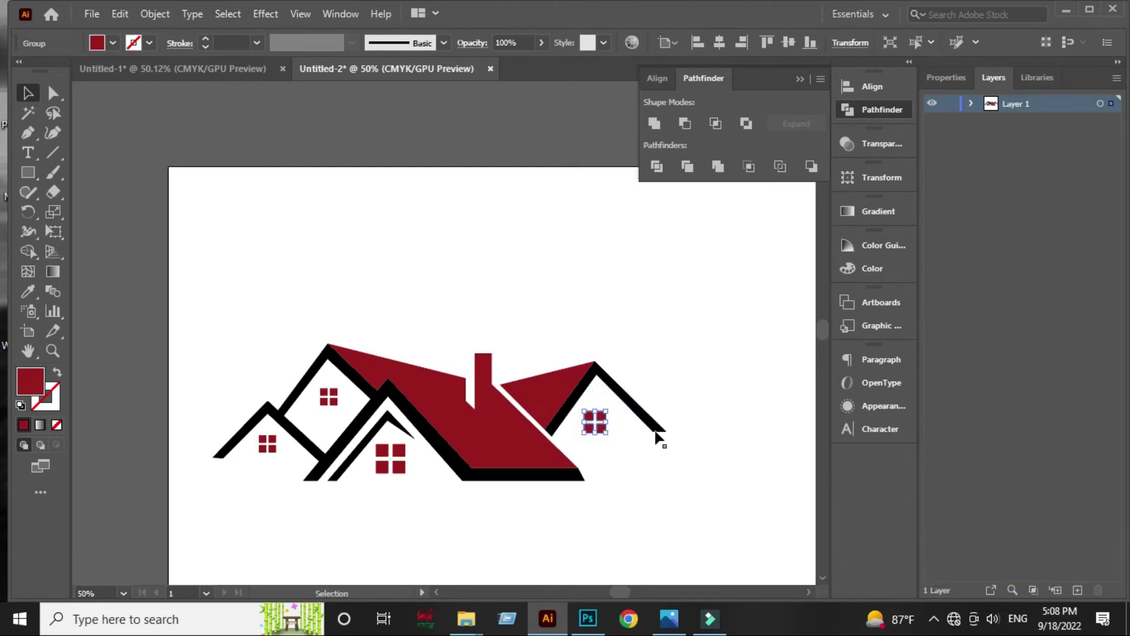
key(Right)
key(Right)
key(Right)
key(Right)
key(Up)
key(Up)
key(Up)
key(Up)
key(Up)
key(Up)
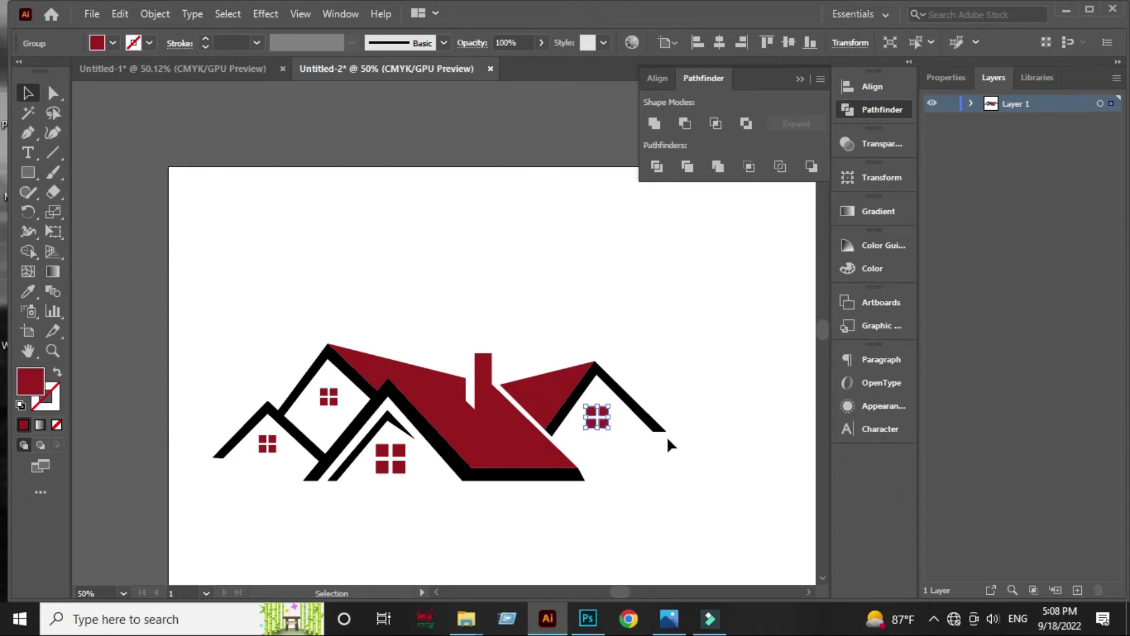
key(Up)
key(Up)
key(Right)
key(Right)
key(Up)
key(Up)
key(Up)
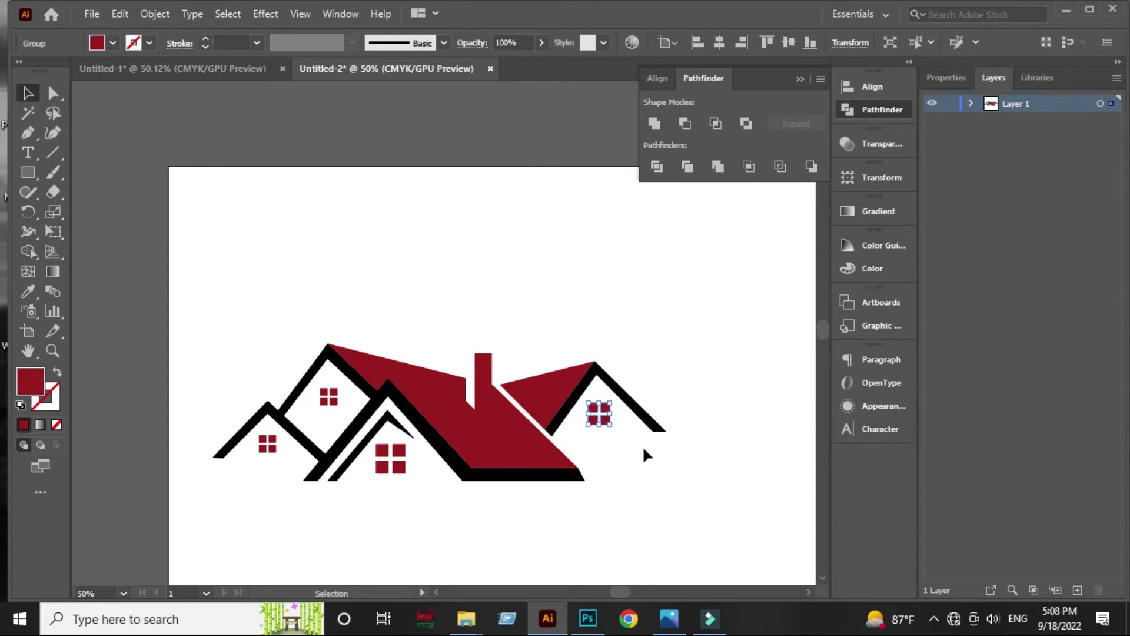
key(Left)
click(603, 460)
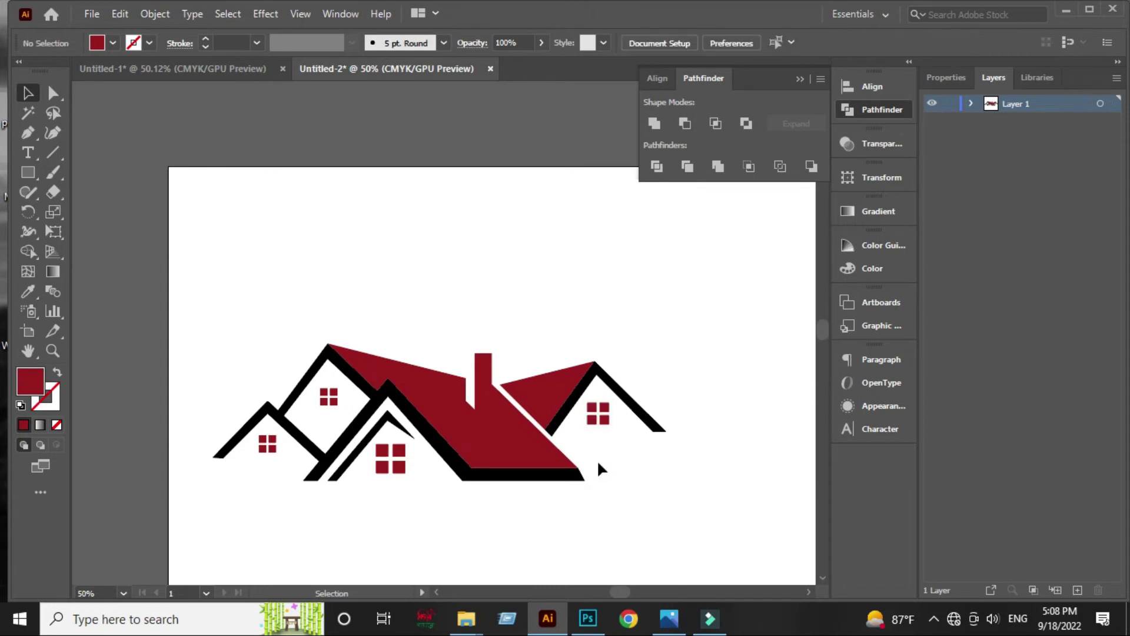
scroll(597, 459, down, 2)
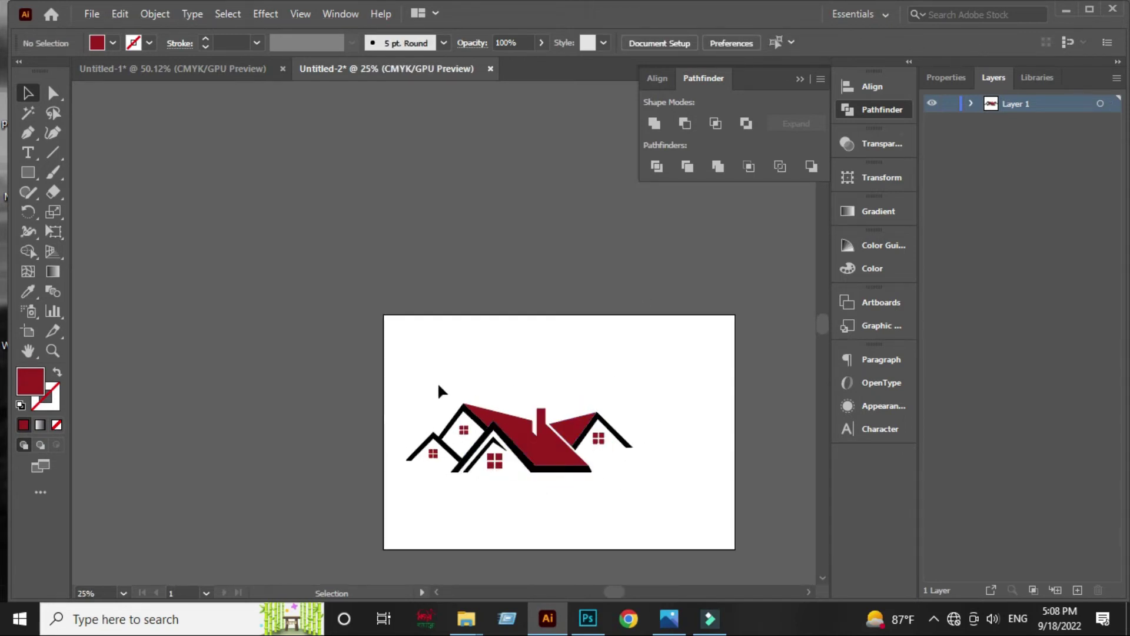
Step: Group all the house artwork together
scroll(553, 382, up, 1)
drag(560, 373, 492, 330)
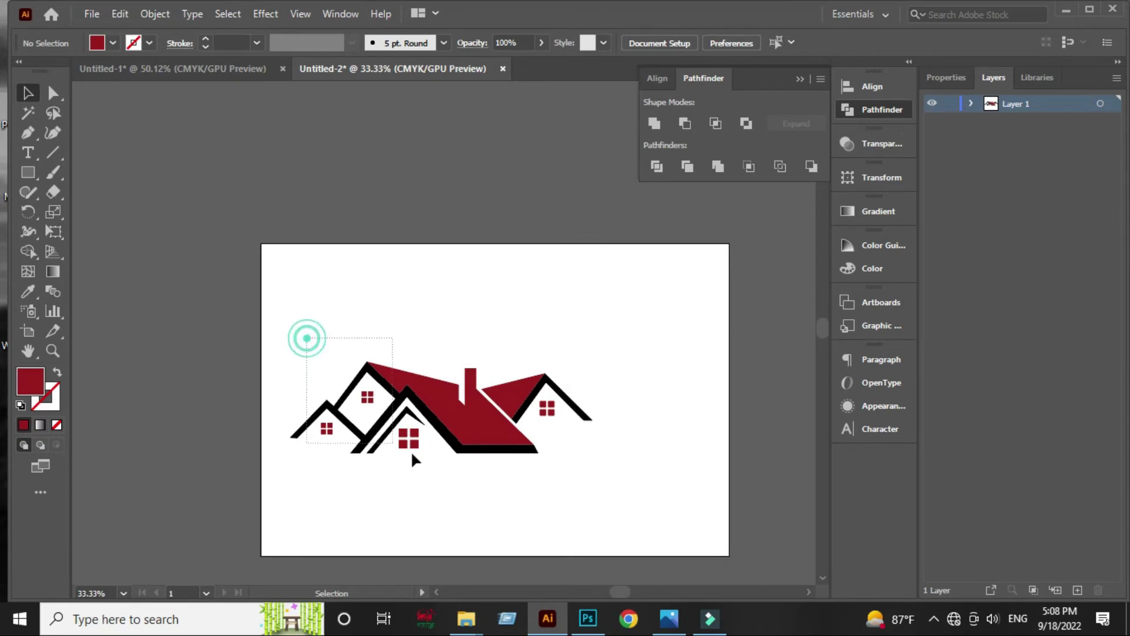
drag(412, 453, 673, 481)
right_click(505, 415)
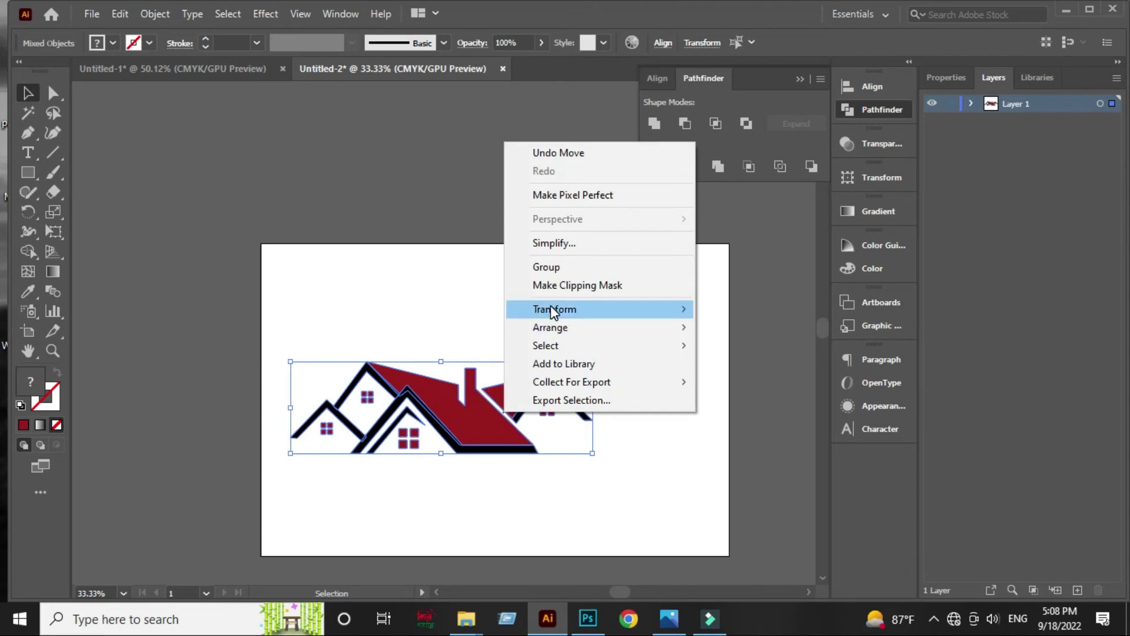
click(544, 268)
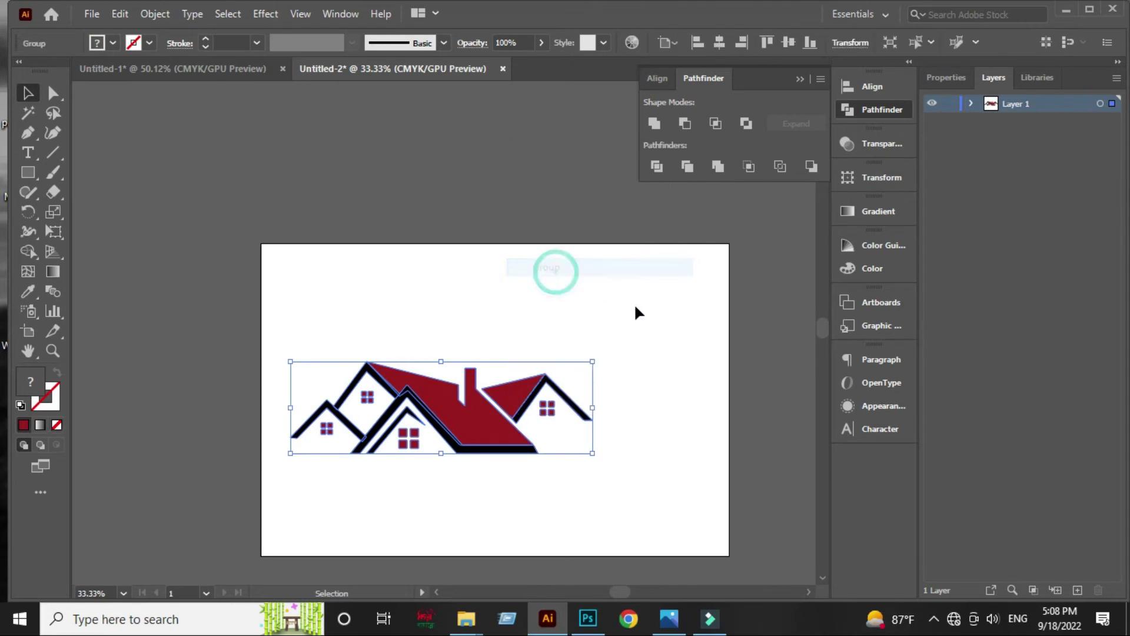
Step: Centre the house group horizontally and vertically on the artboard, then collapse the Align panel
click(869, 87)
click(690, 129)
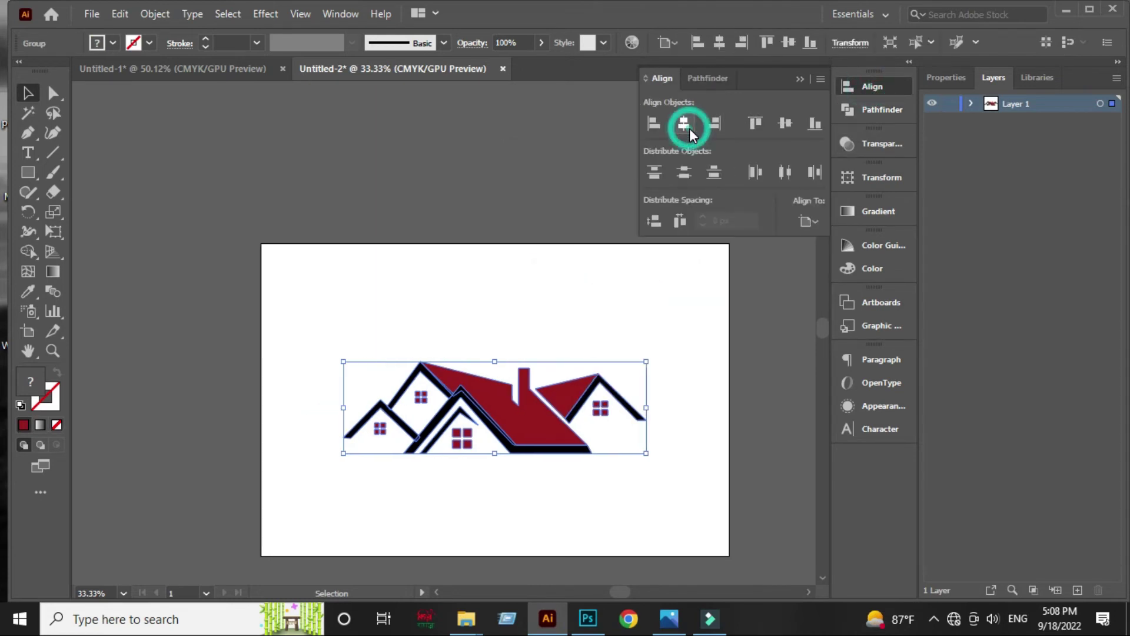
click(784, 124)
click(624, 276)
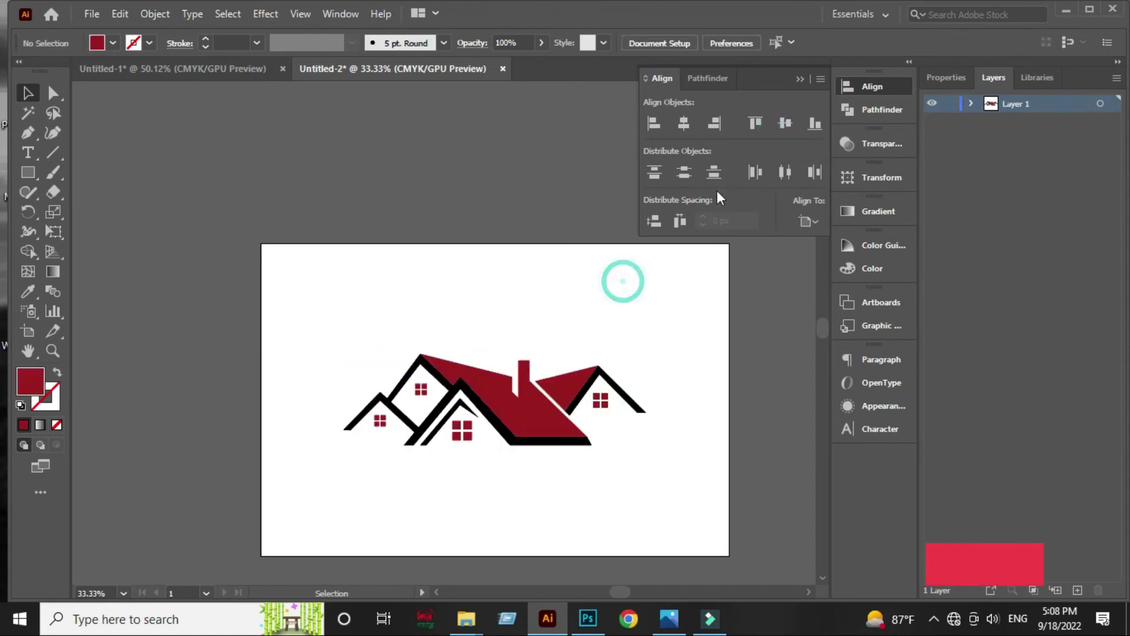
click(792, 79)
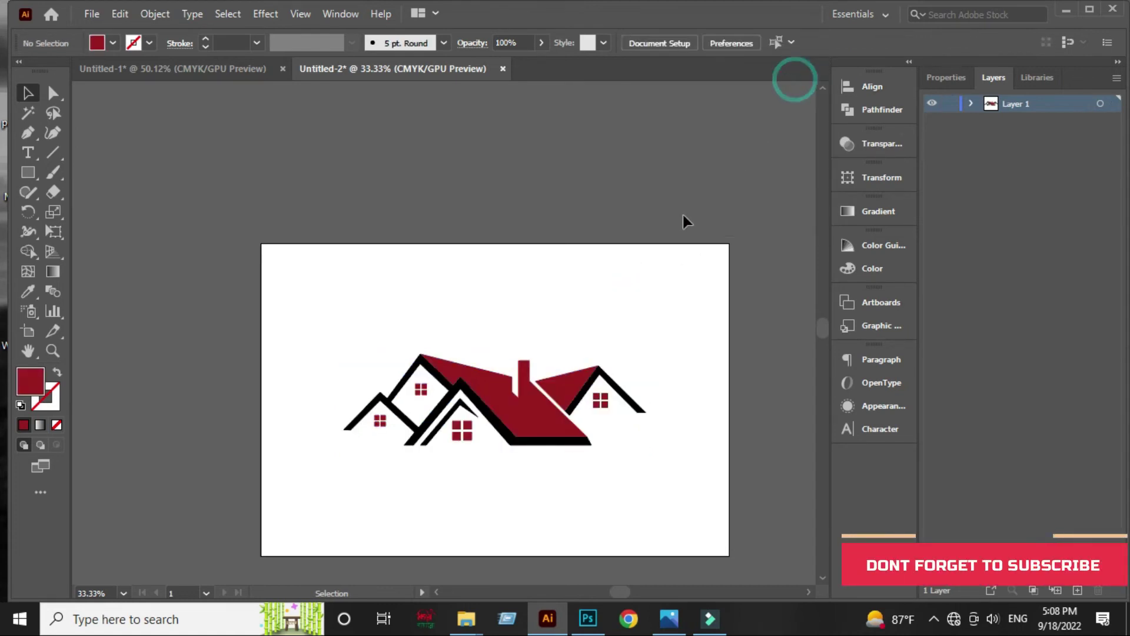
click(631, 277)
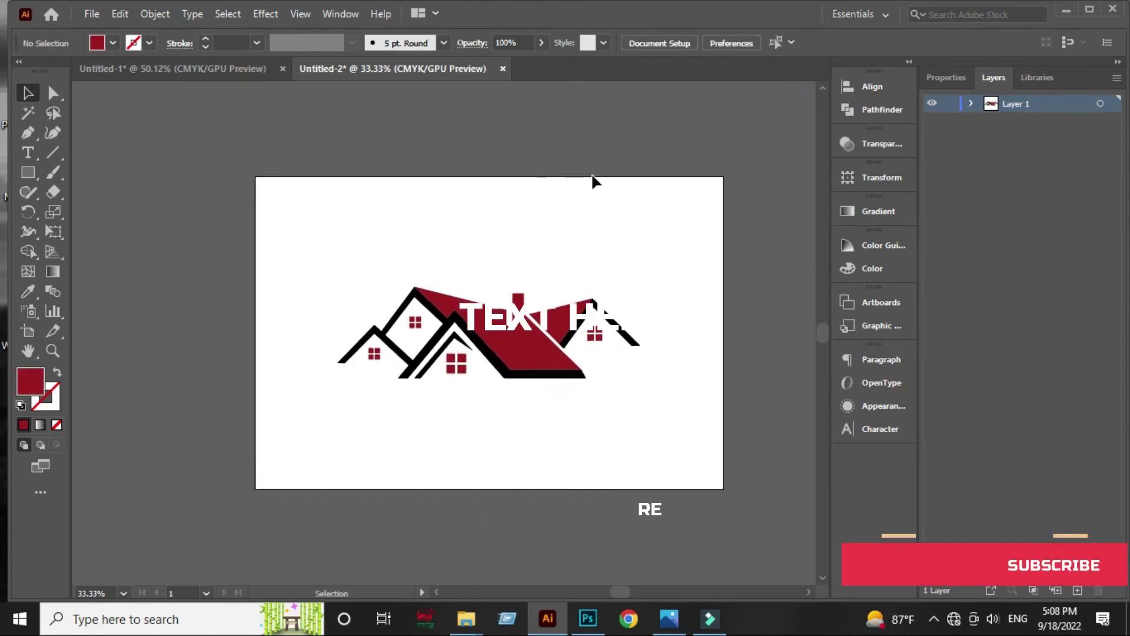
Step: Type 'COMPANY NAME' at 72 pt below the roof logo
click(29, 151)
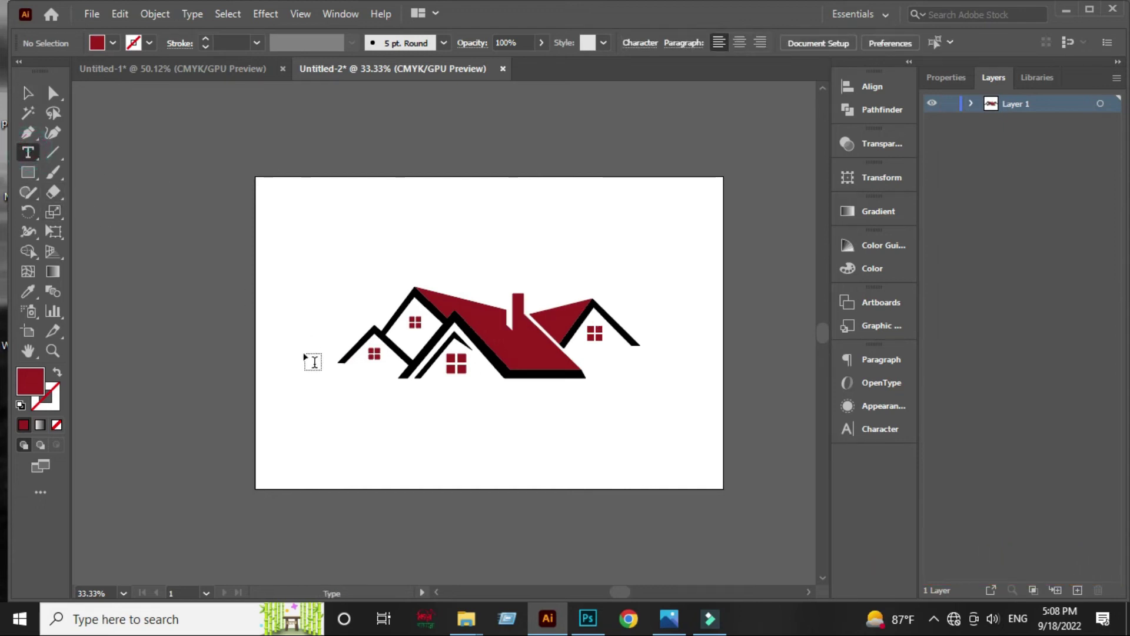
click(328, 398)
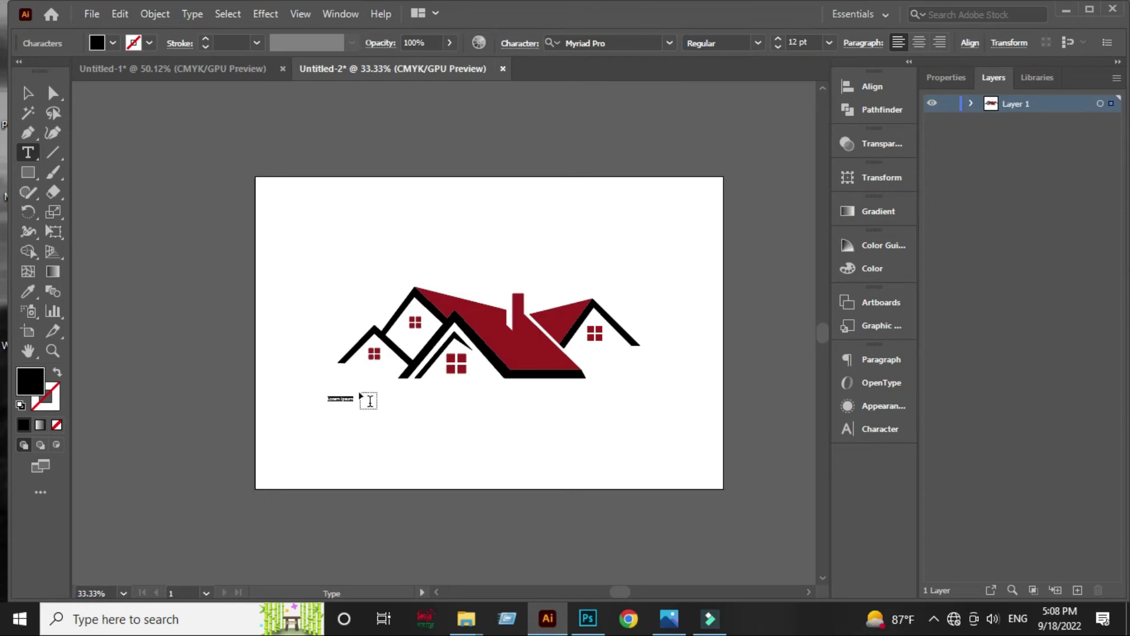
click(829, 42)
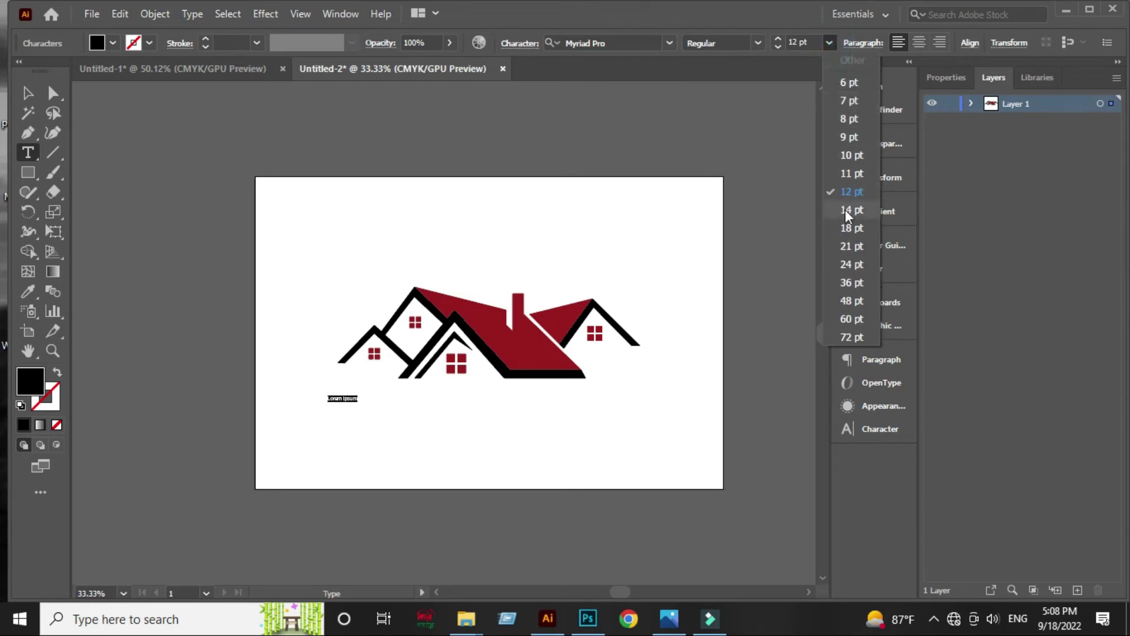
click(852, 337)
text(CO)
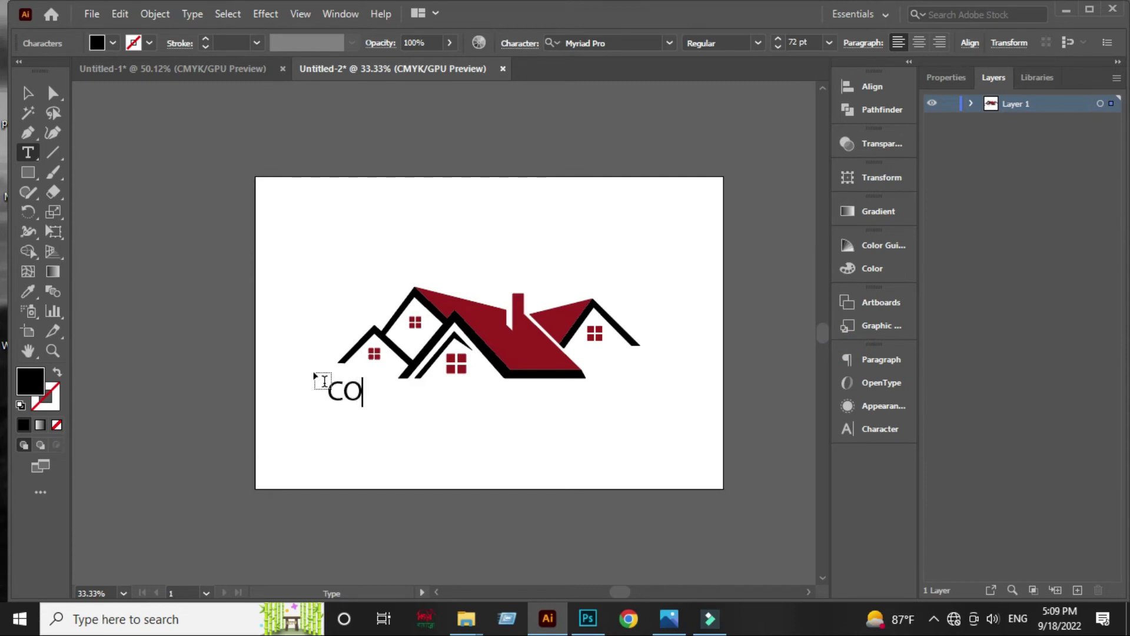
text(MPANY)
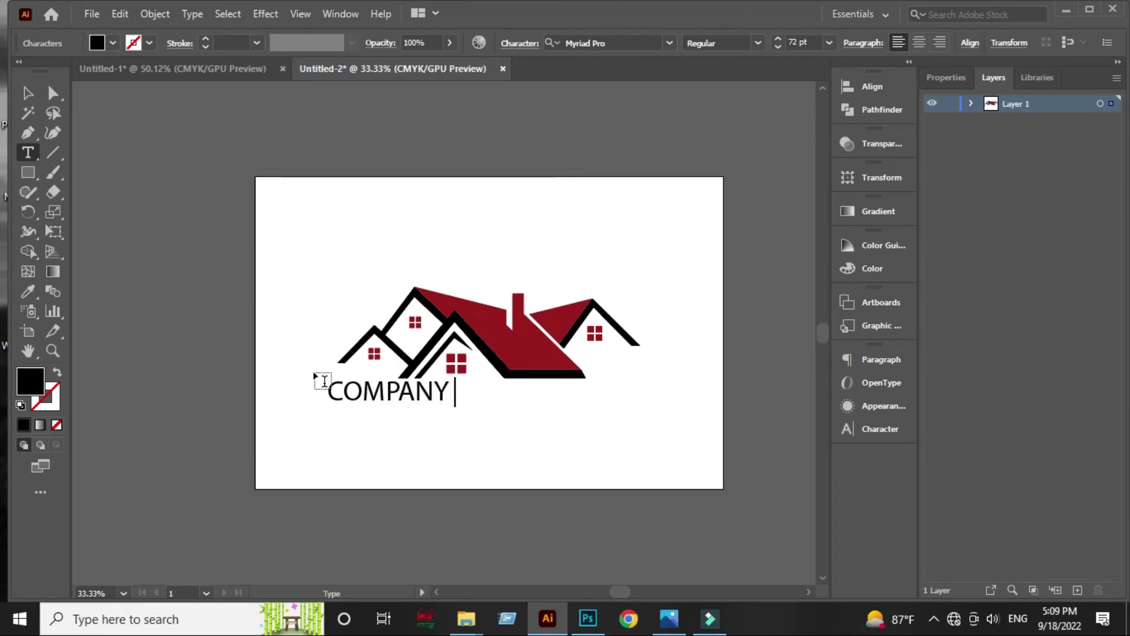
text( NAME)
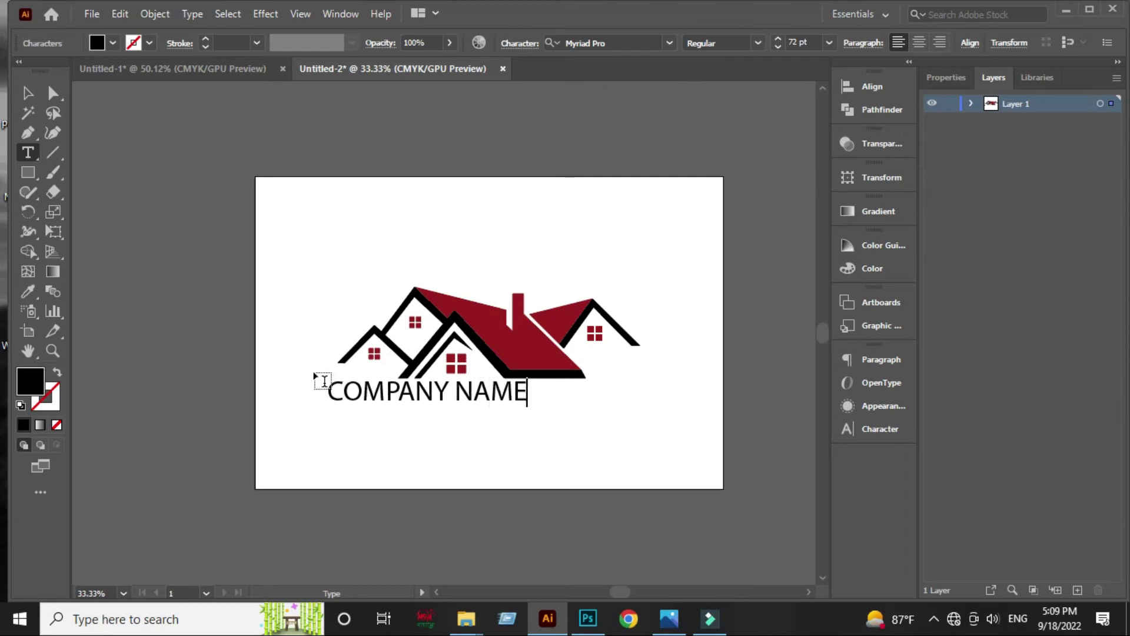
Step: Scale up the COMPANY NAME text to span roughly the roofline's width
click(27, 92)
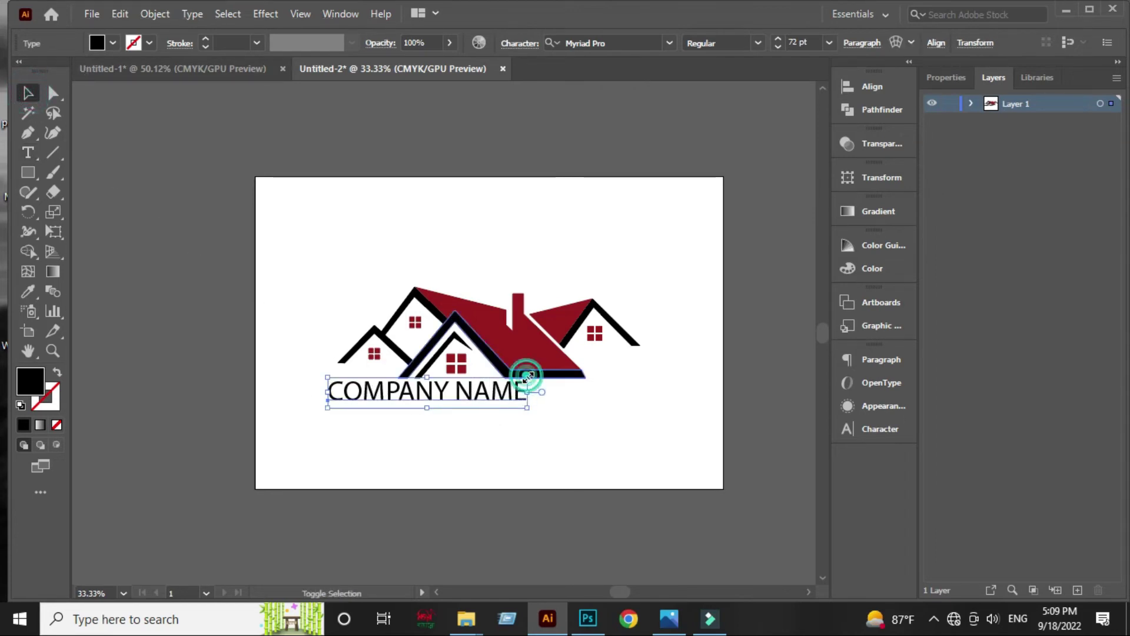
mouse_move(527, 377)
mouse_down()
mouse_move(559, 372)
mouse_move(559, 398)
mouse_up()
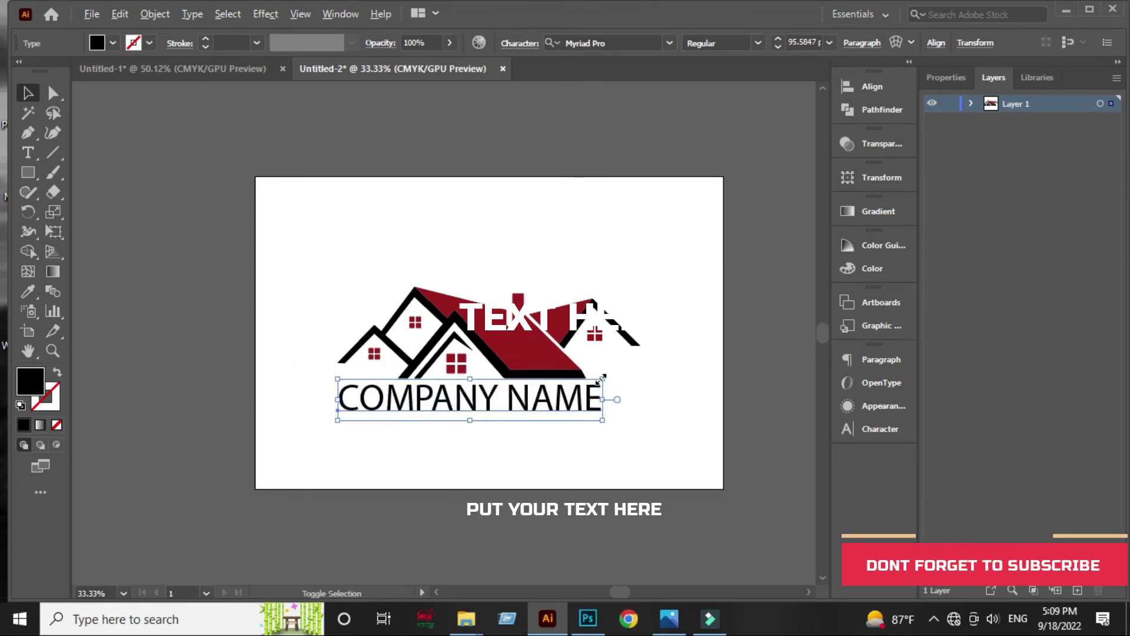
mouse_move(602, 377)
mouse_down()
mouse_move(621, 375)
mouse_move(582, 399)
mouse_up()
Step: Change the COMPANY NAME text font to Franklin Gothic Heavy
click(532, 436)
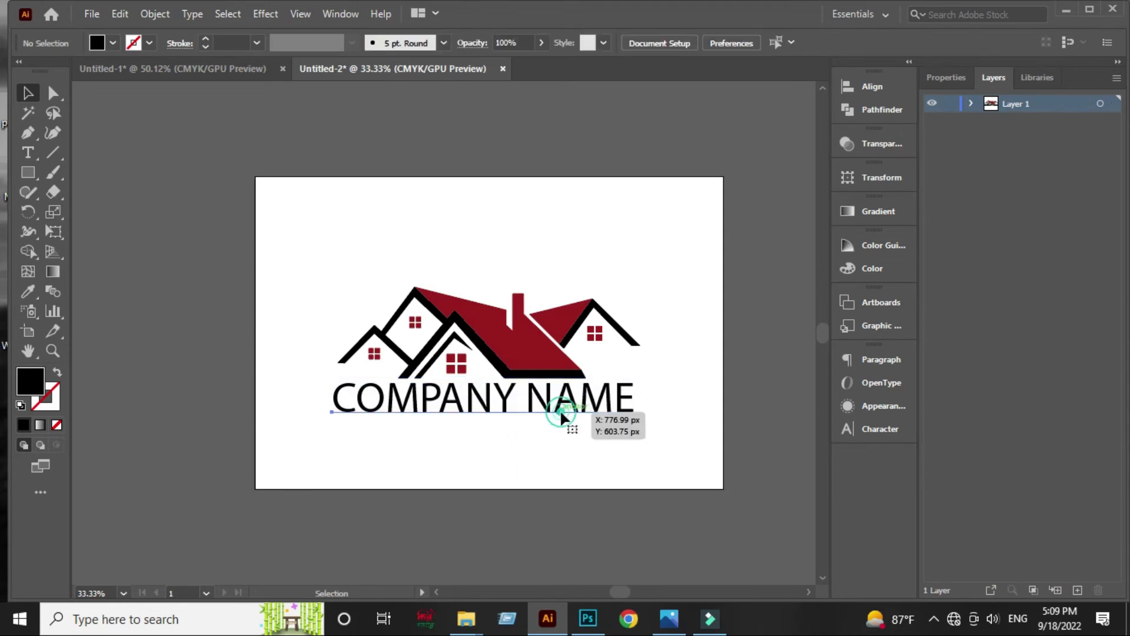
click(560, 409)
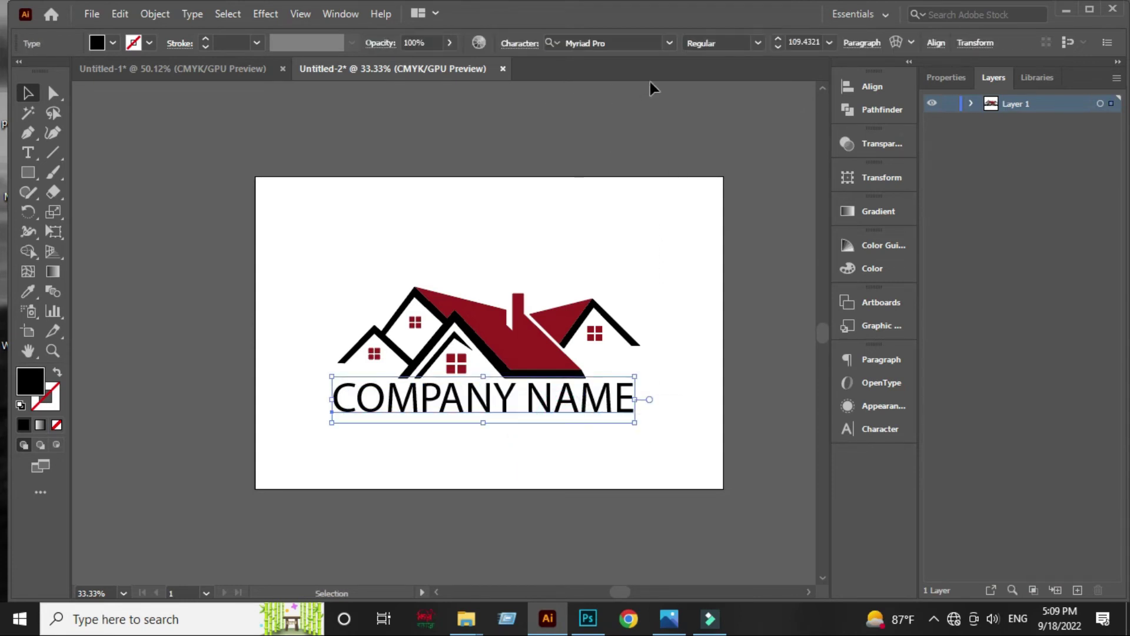
click(670, 43)
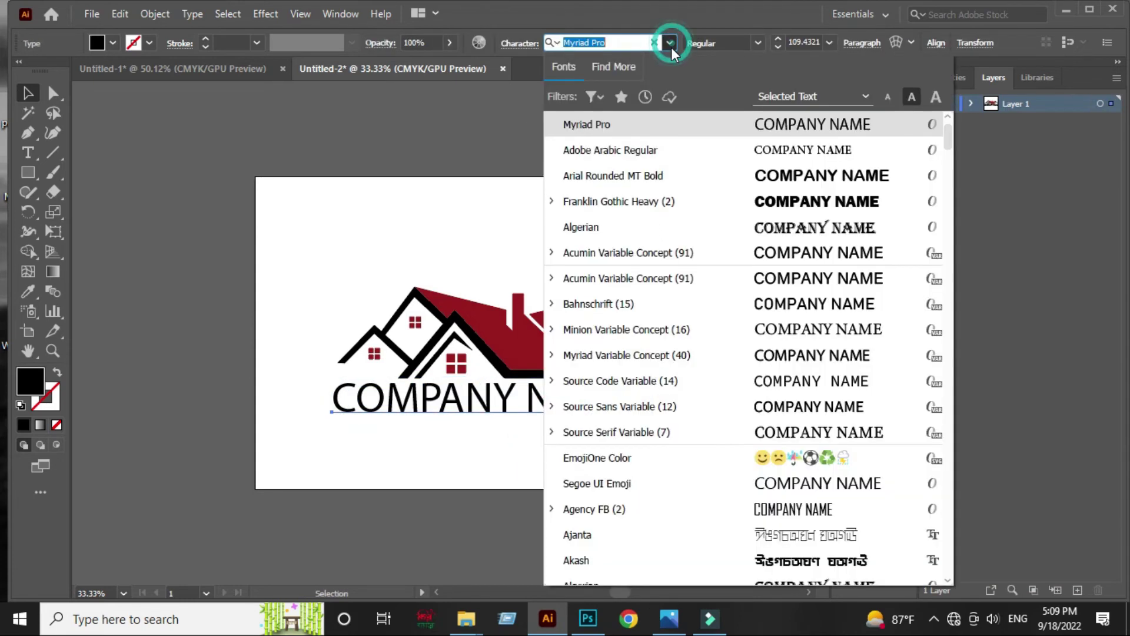
click(817, 202)
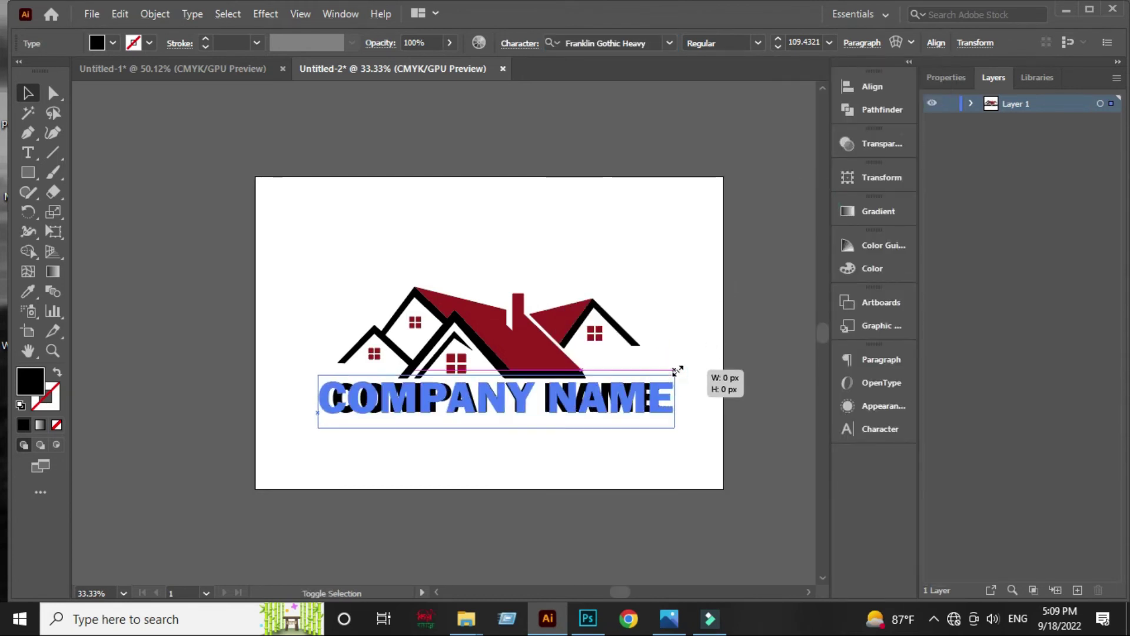
Step: Resize and nudge COMPANY NAME left so it fits under the roofs
drag(666, 375, 677, 373)
click(675, 302)
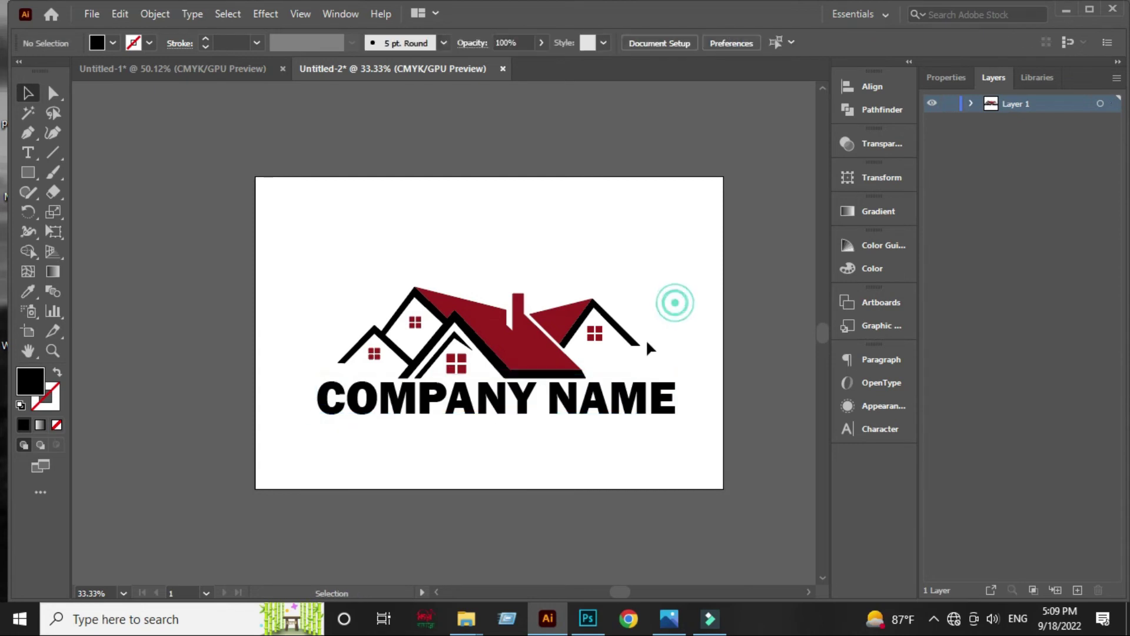
click(595, 398)
drag(594, 397, 595, 399)
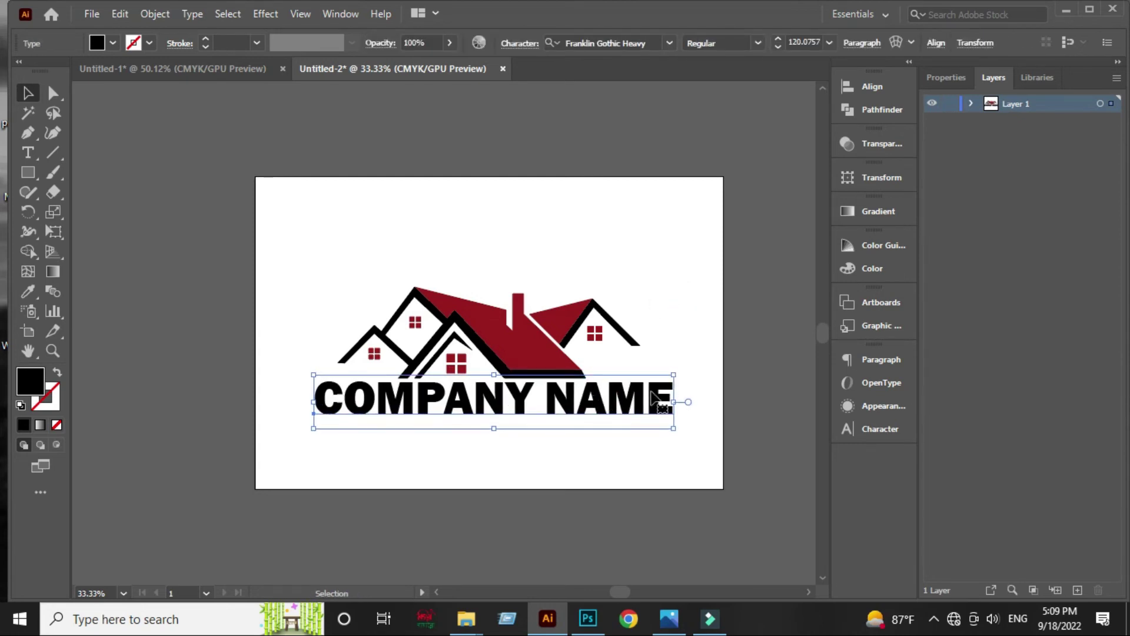
drag(675, 374, 653, 394)
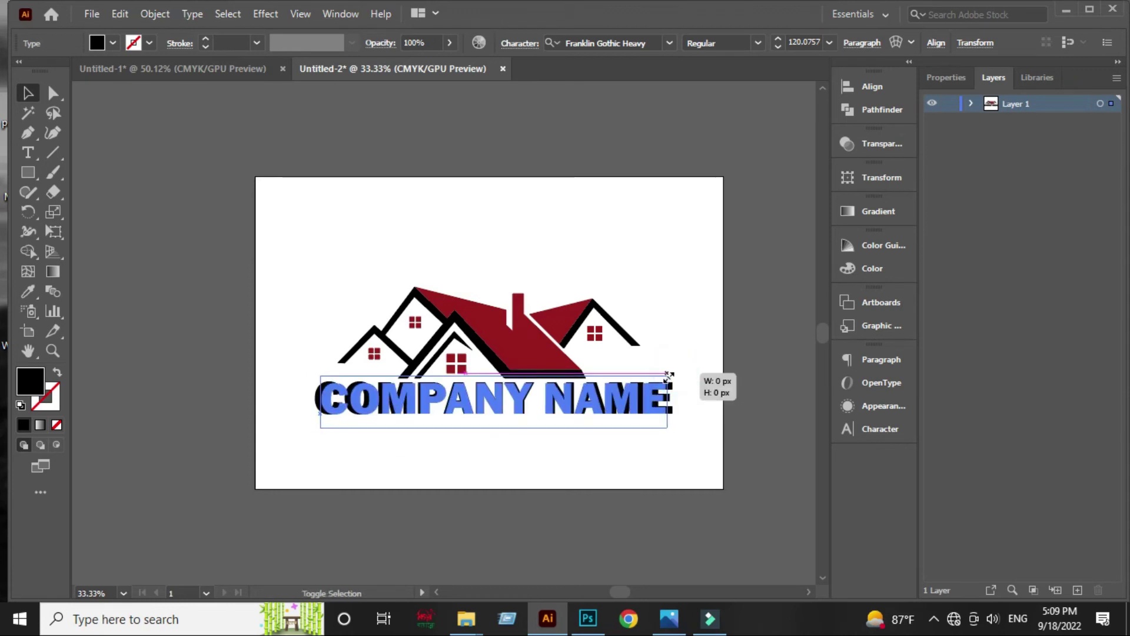
click(616, 436)
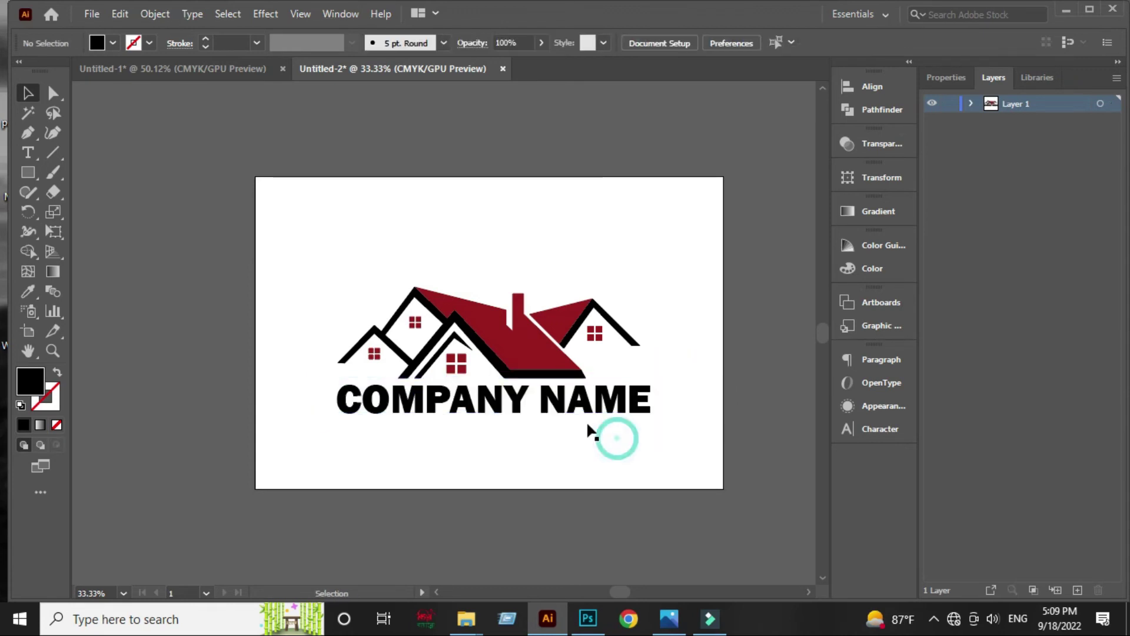
Step: Stretch COMPANY NAME wider to span the full roofline, about 105 pt
click(577, 406)
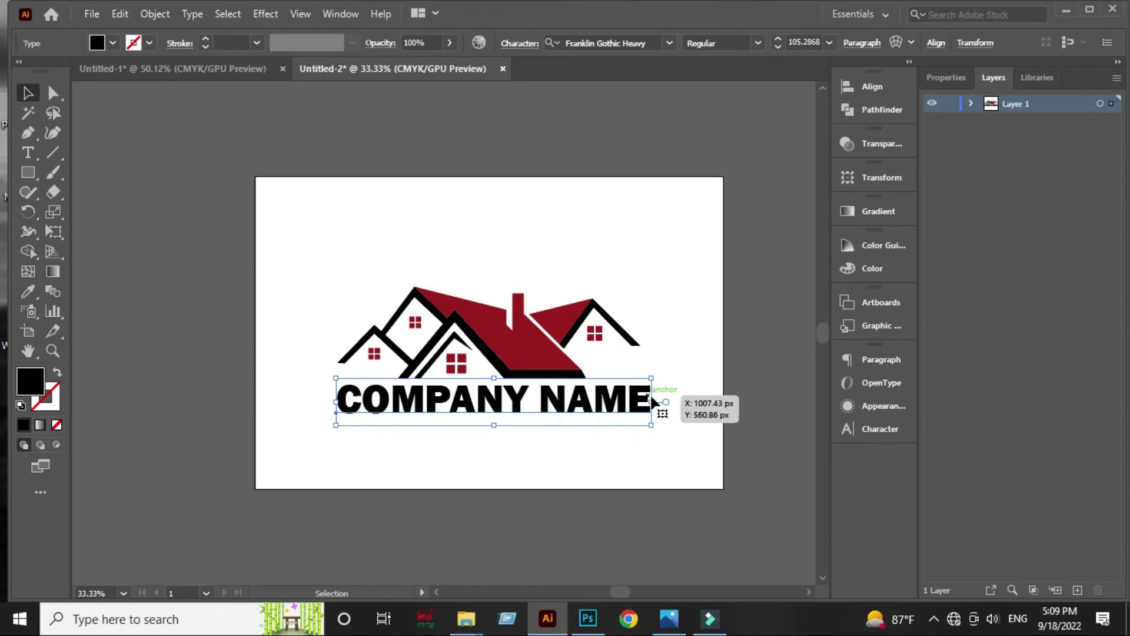
mouse_move(652, 402)
mouse_down()
mouse_move(684, 399)
mouse_move(601, 406)
mouse_up()
click(574, 443)
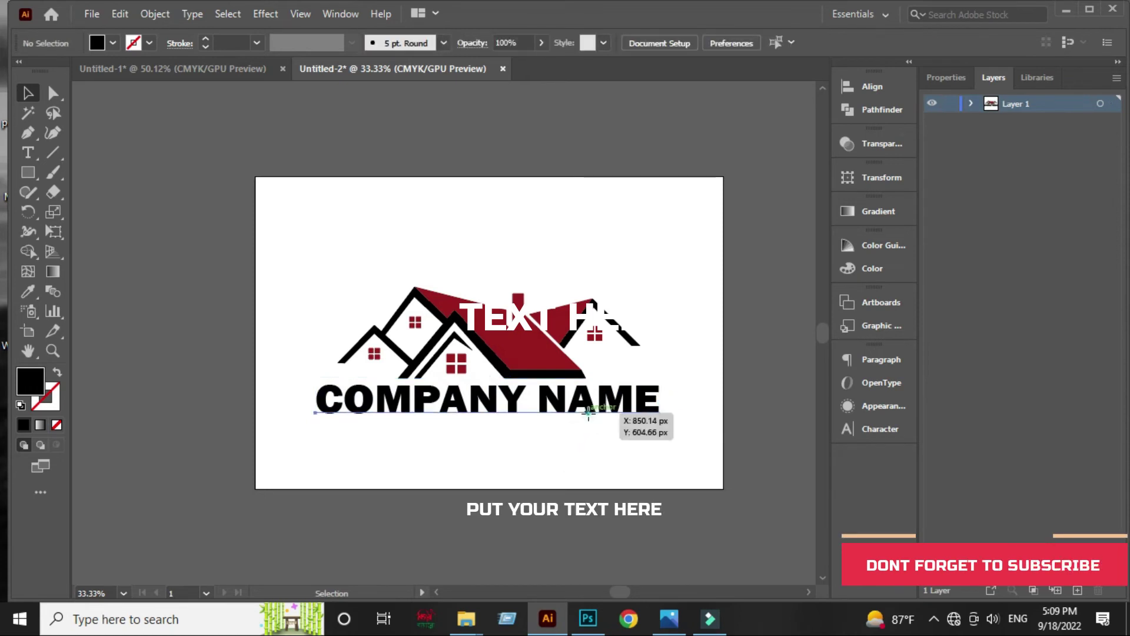
click(613, 401)
drag(670, 398, 670, 398)
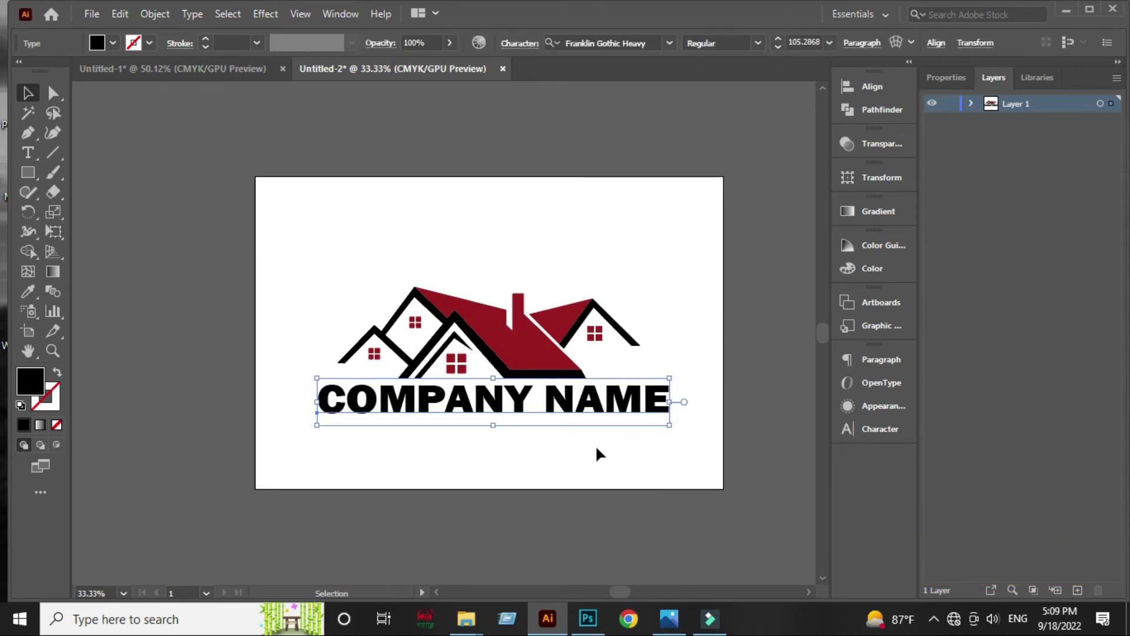
click(578, 455)
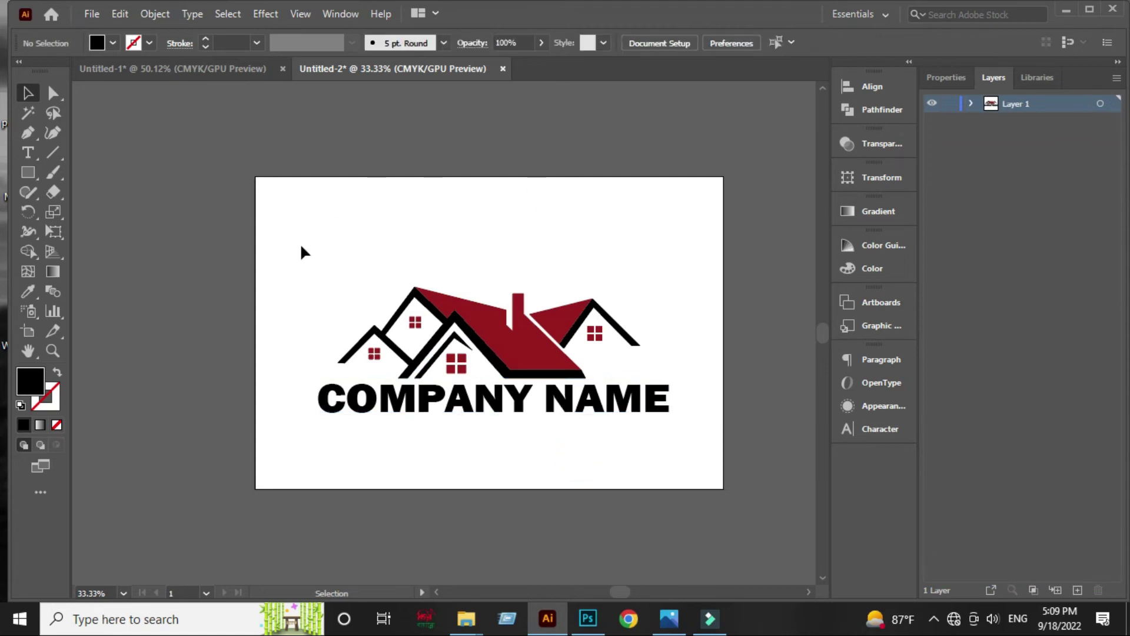
Step: Type the slogan 'YOUR SOLOGAN HERE' and move it beneath COMPANY NAME
click(29, 153)
click(321, 424)
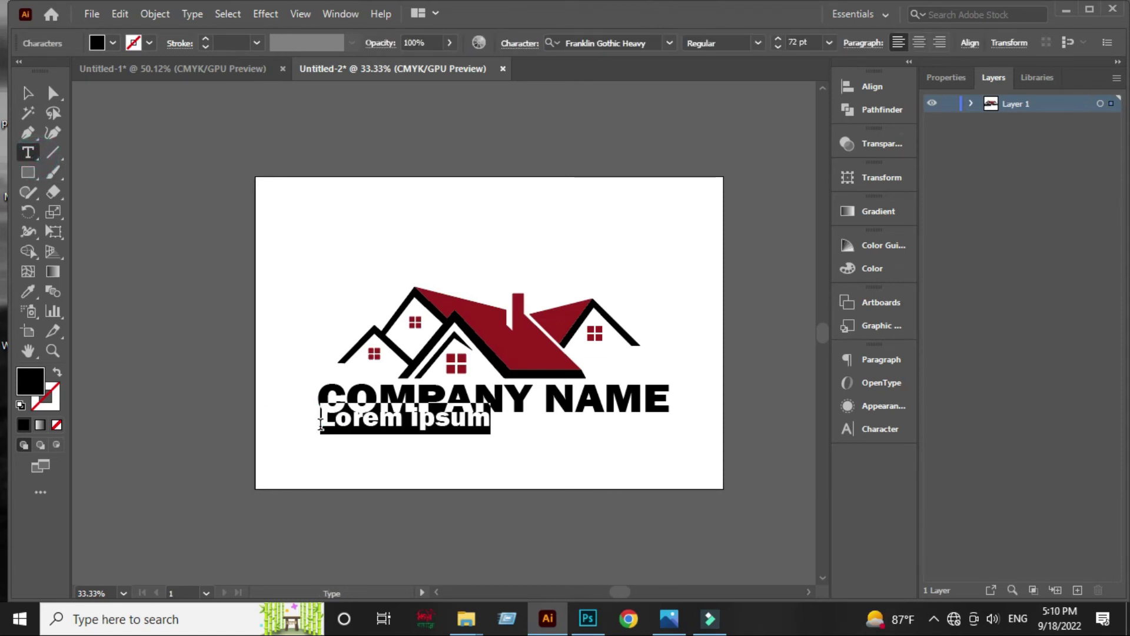
text(You)
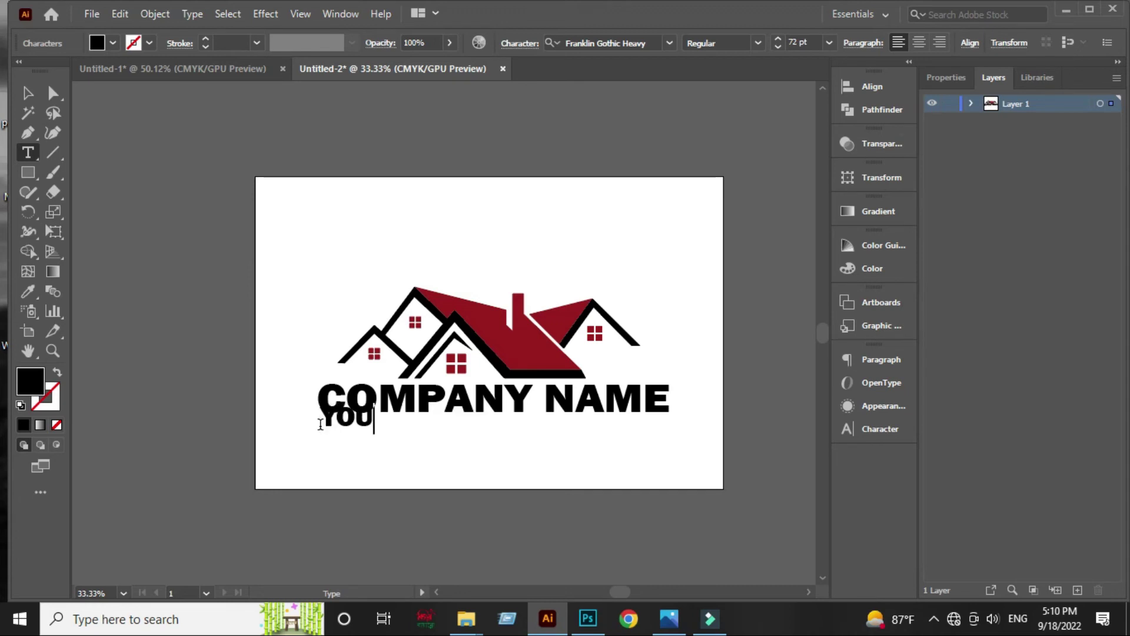
text(R)
text(lo)
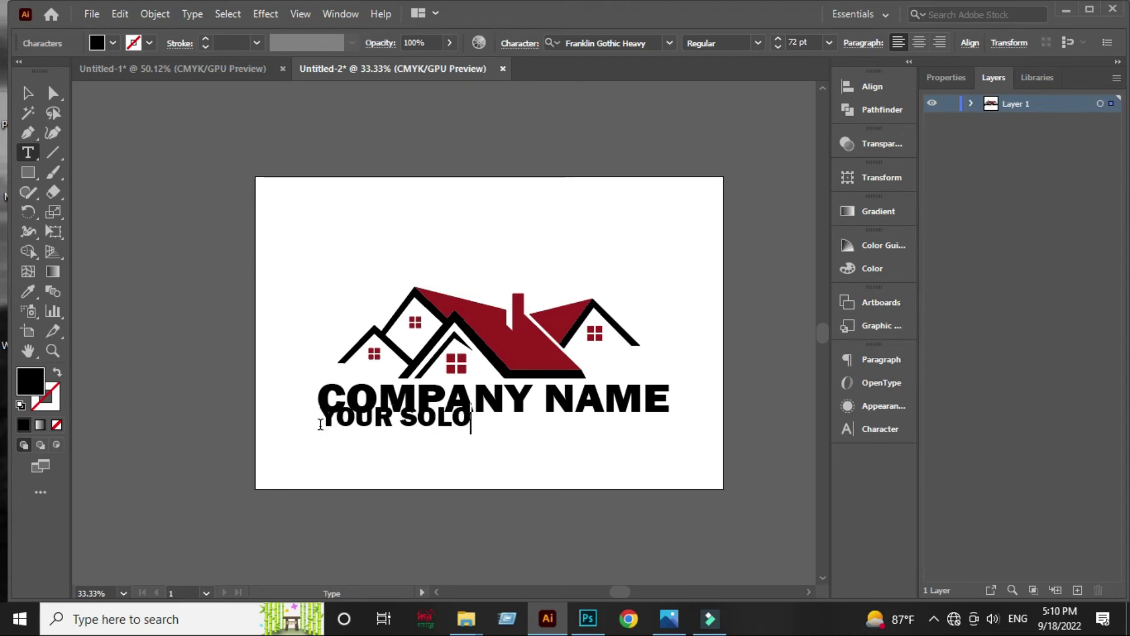
text(g)
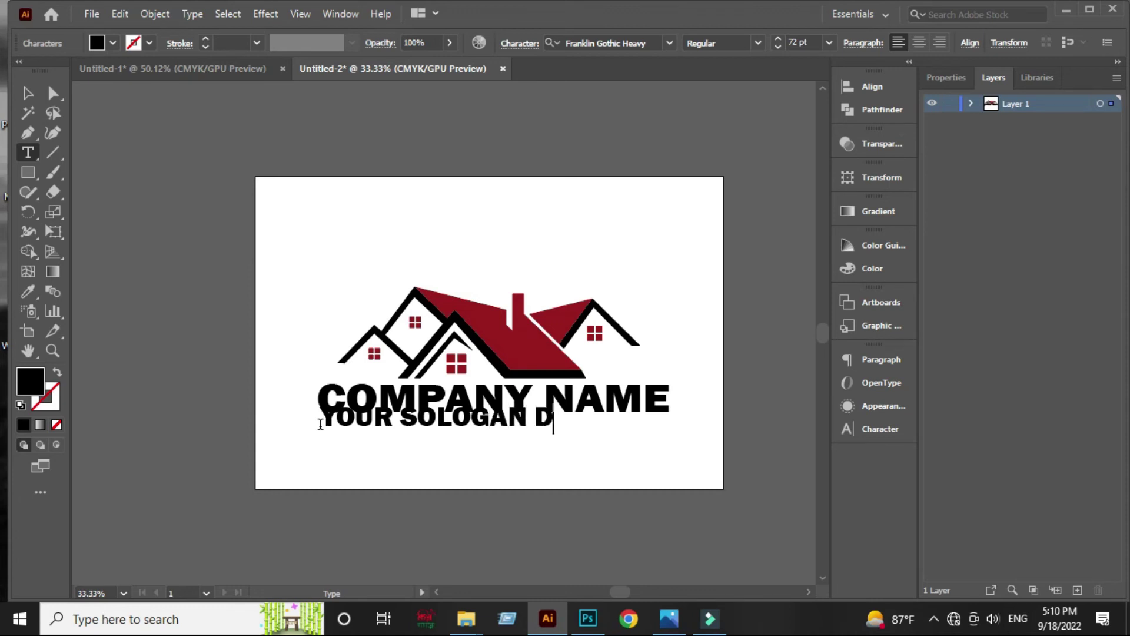
text(E)
key(BackSpace)
text(HE)
text(RE)
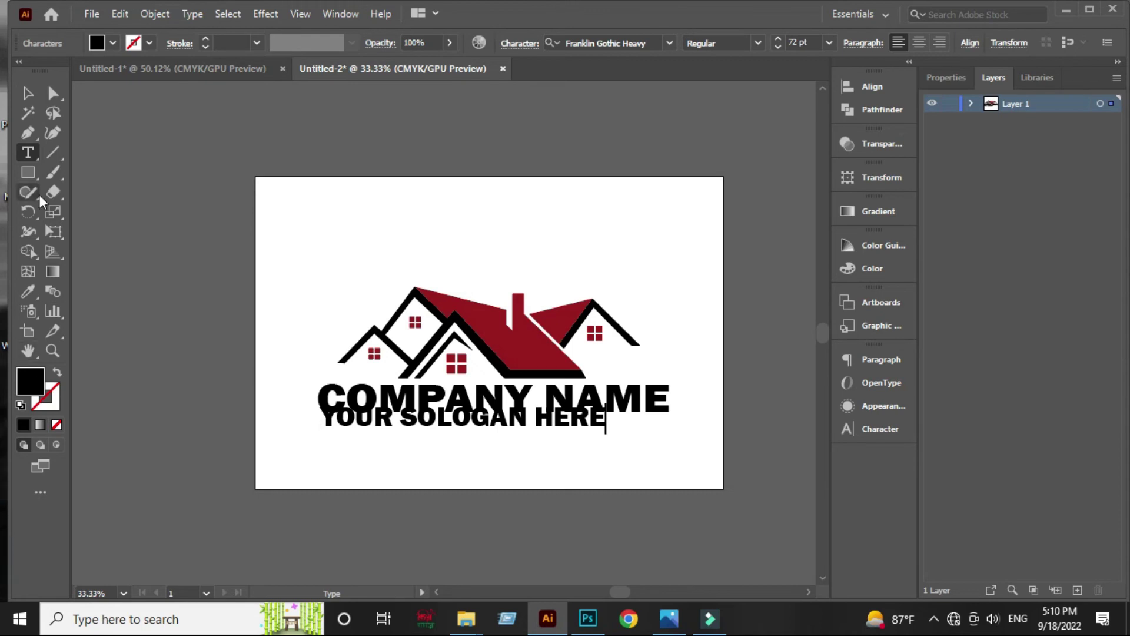
click(21, 95)
drag(476, 420, 508, 434)
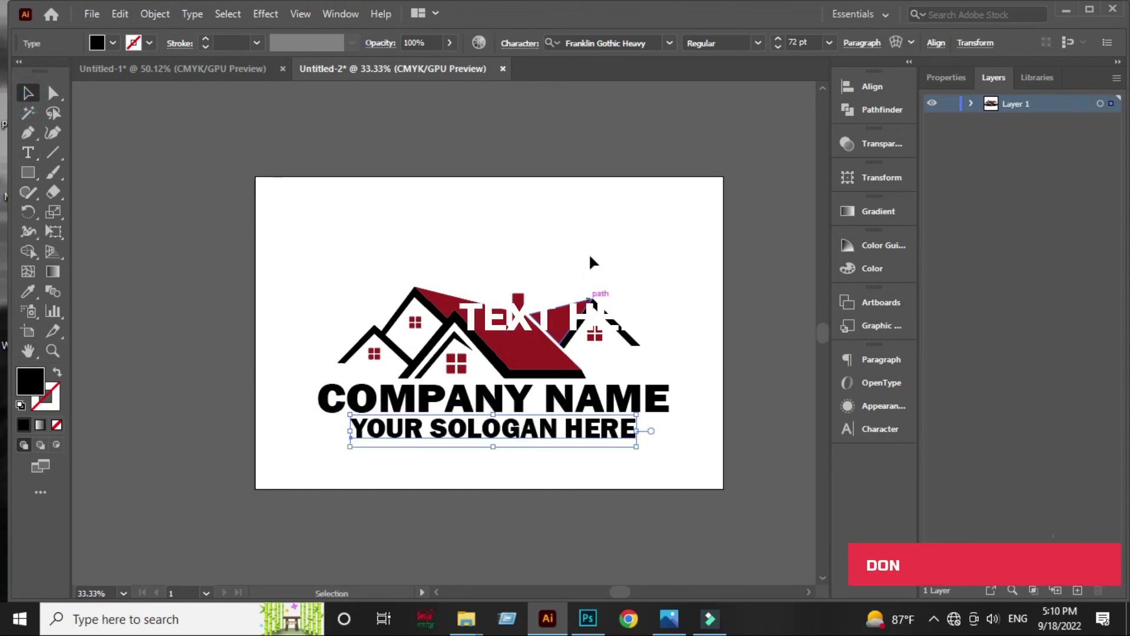
Step: Set the slogan to Vrinda, scale it down, and align it left under COMPANY NAME
click(669, 44)
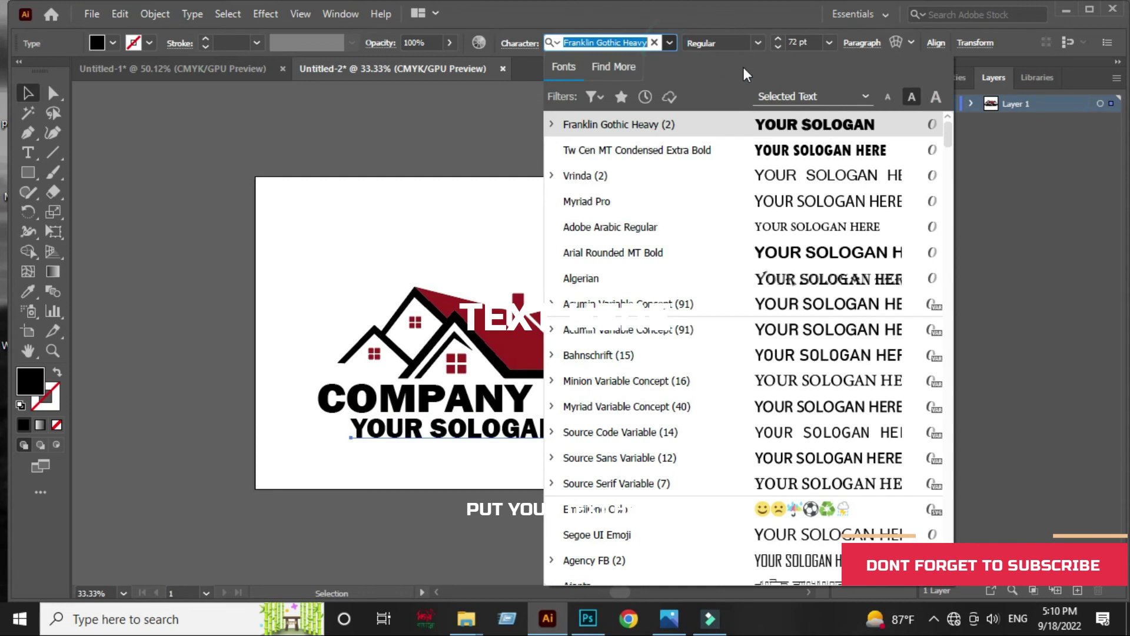
click(803, 175)
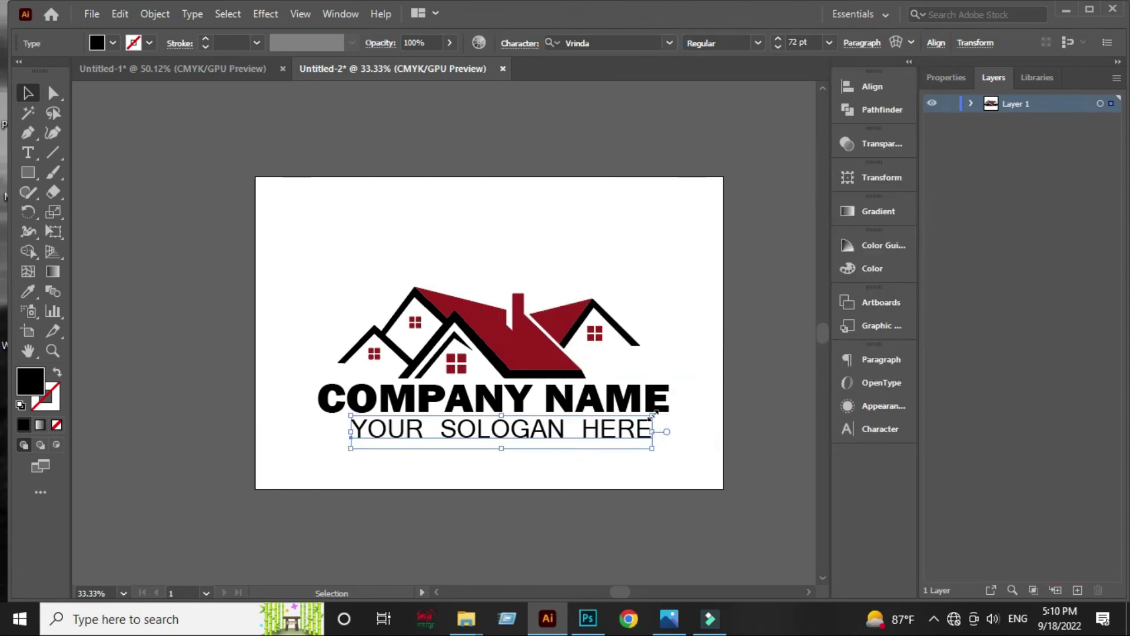
drag(653, 415, 625, 442)
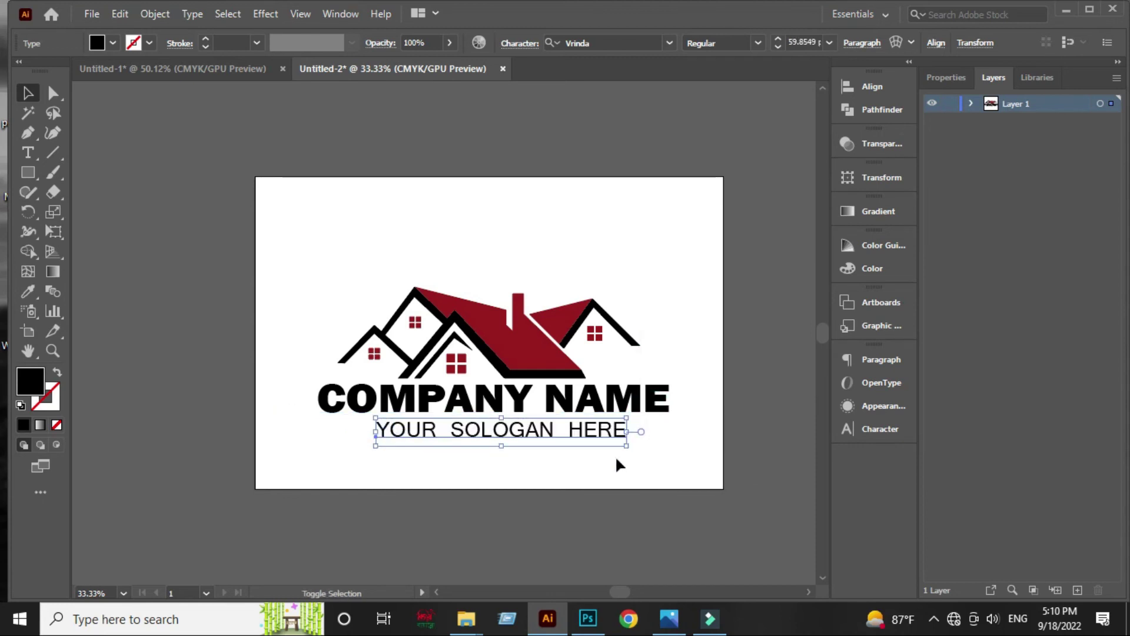
click(595, 469)
drag(528, 439, 469, 438)
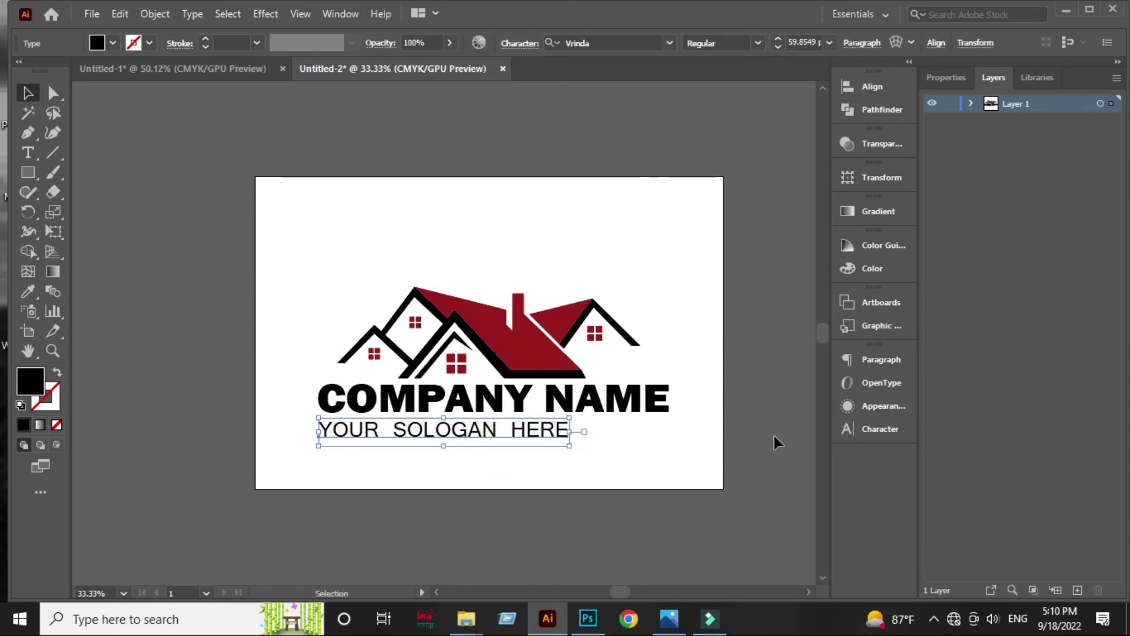
Step: Set the slogan's tracking to 200 in the Character panel
click(872, 421)
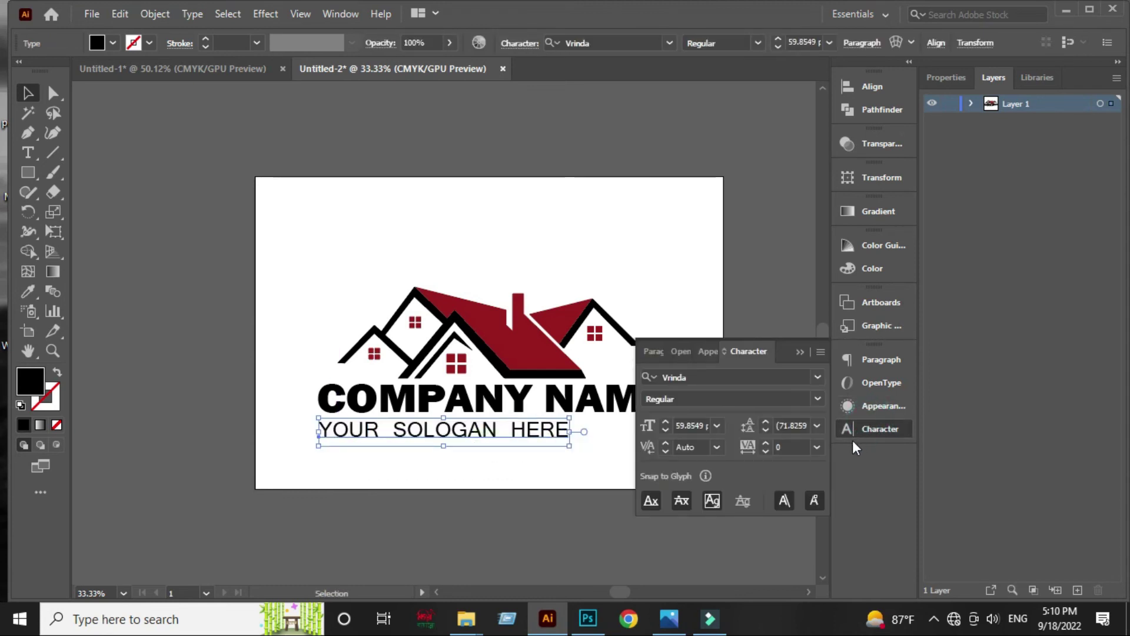
click(818, 446)
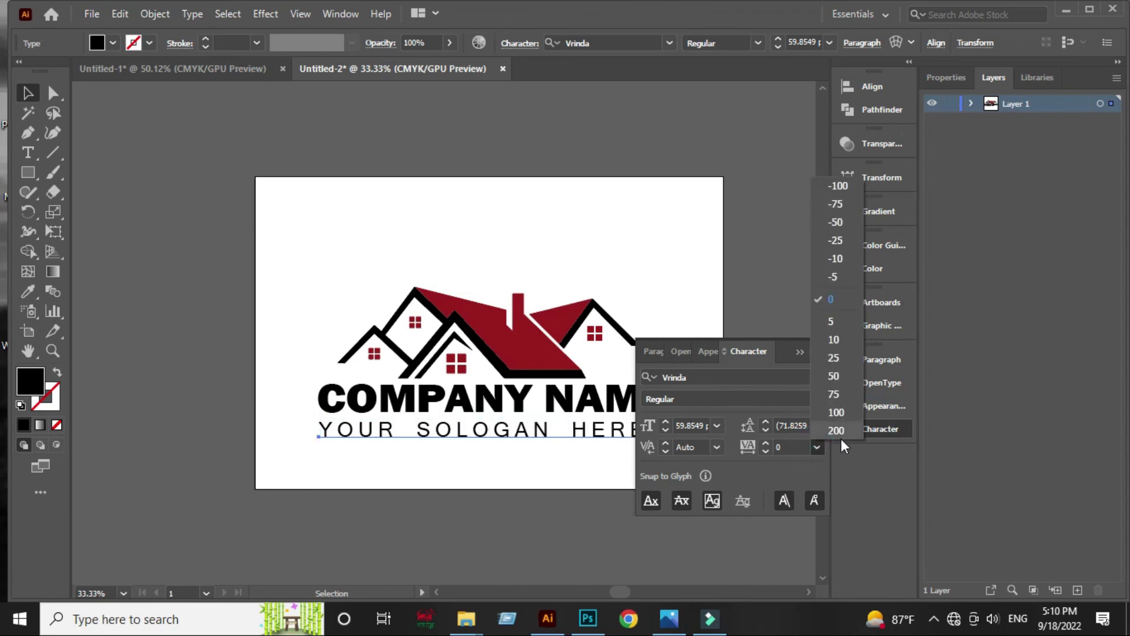
click(839, 435)
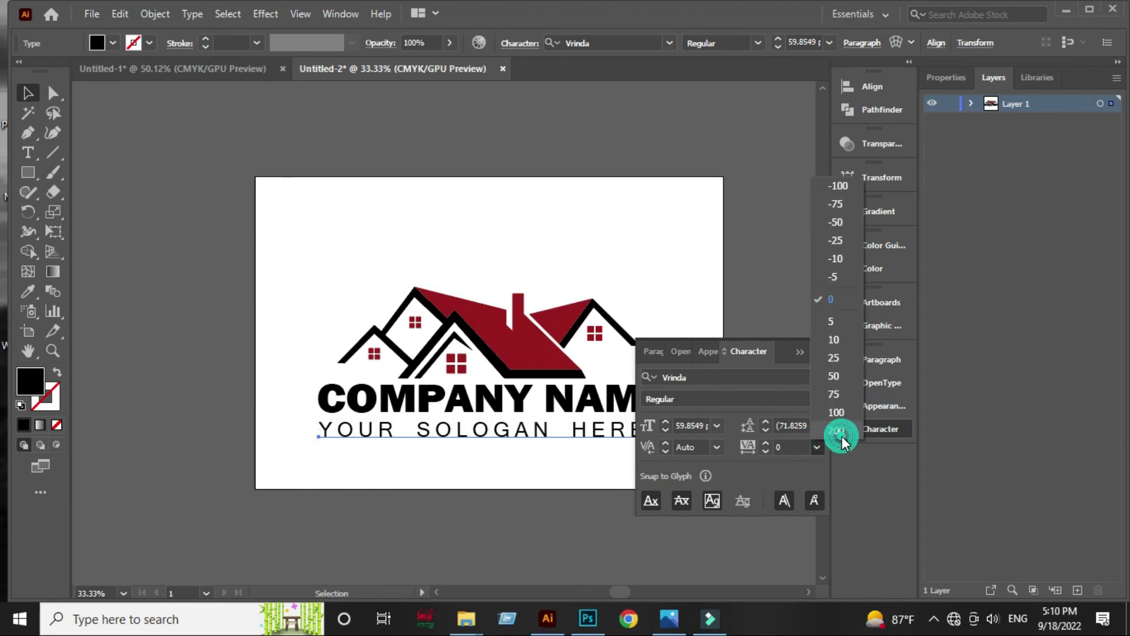
click(804, 363)
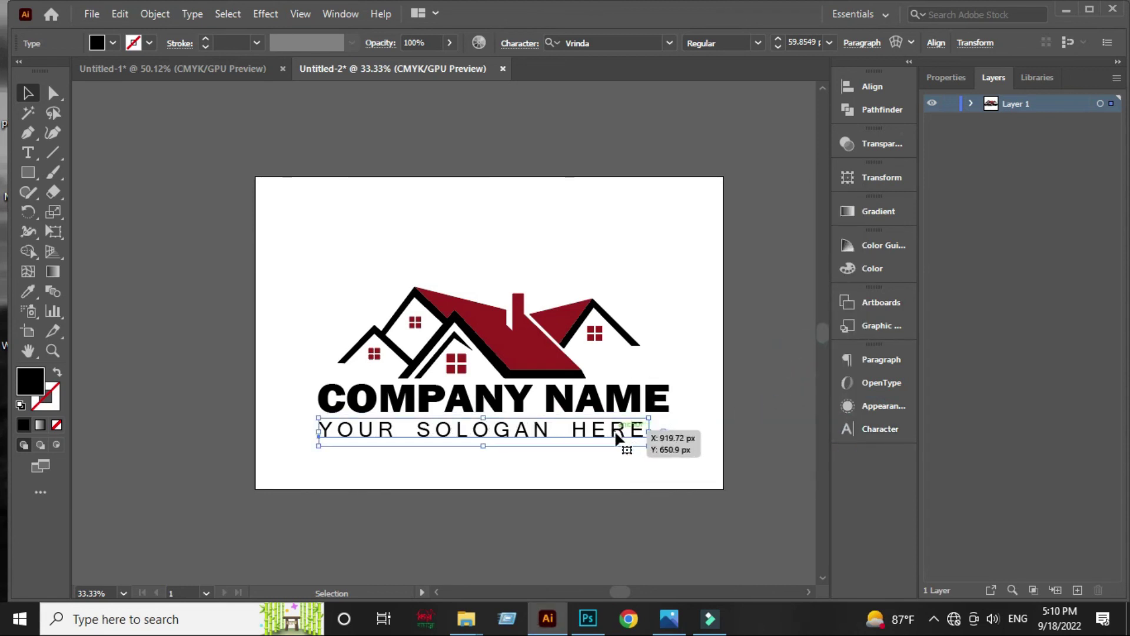
Step: Move the whole logo with its text up and left on the artboard
drag(339, 262, 666, 475)
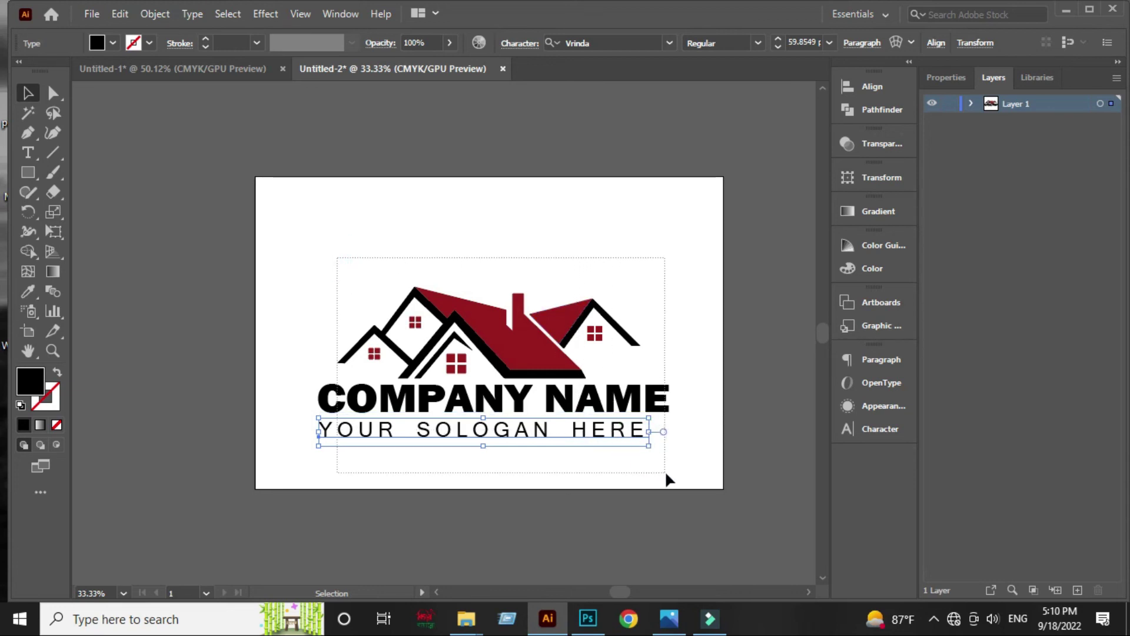
drag(537, 382, 471, 300)
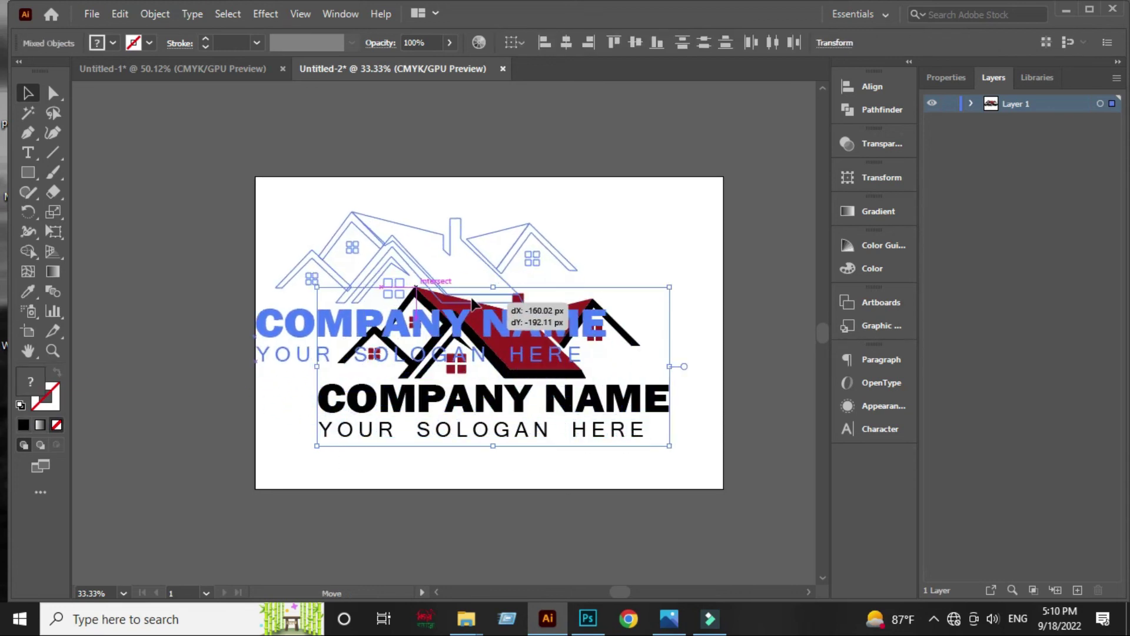
click(532, 440)
Step: Increase the slogan's tracking beyond 200 so it spans COMPANY NAME's width
click(533, 347)
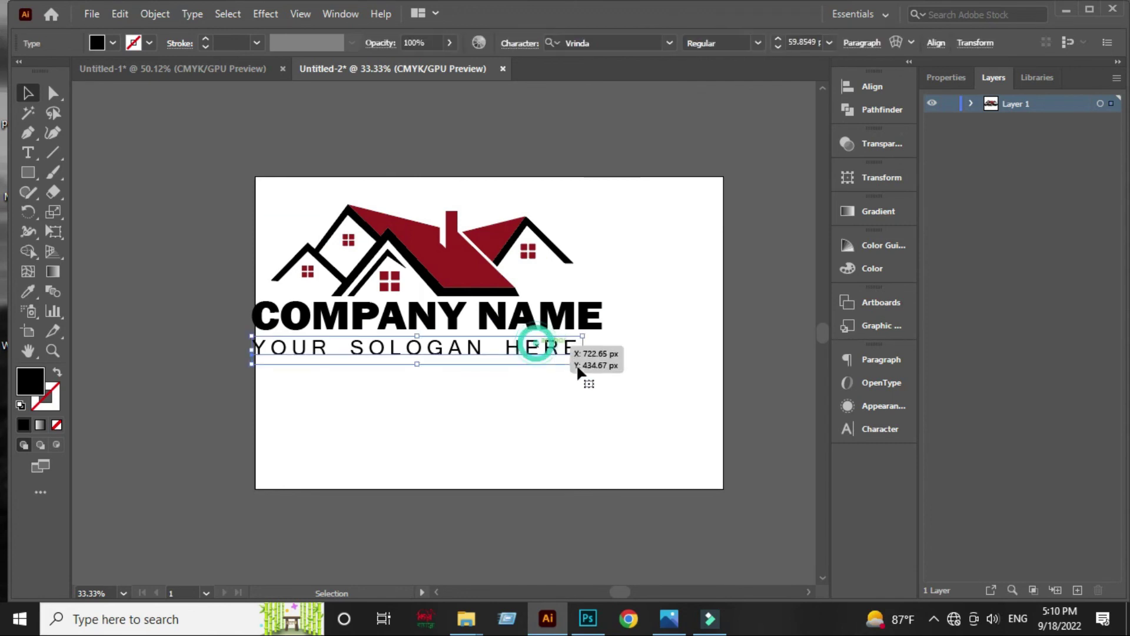
click(883, 429)
click(791, 447)
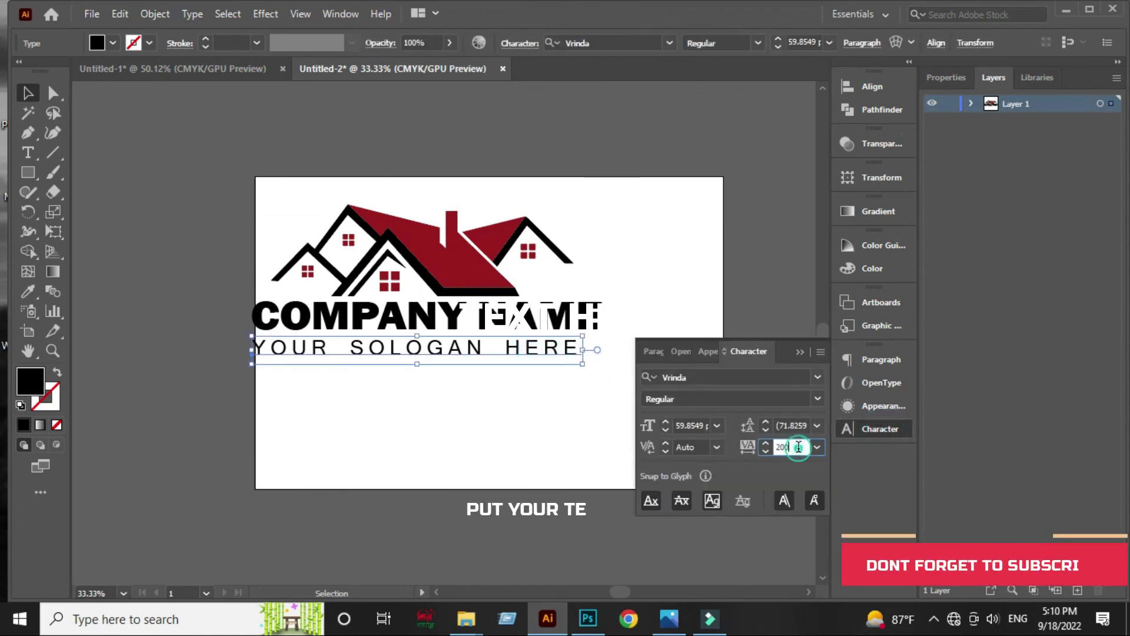
scroll(799, 446, up, 2)
scroll(799, 446, up, 8)
scroll(799, 447, up, 8)
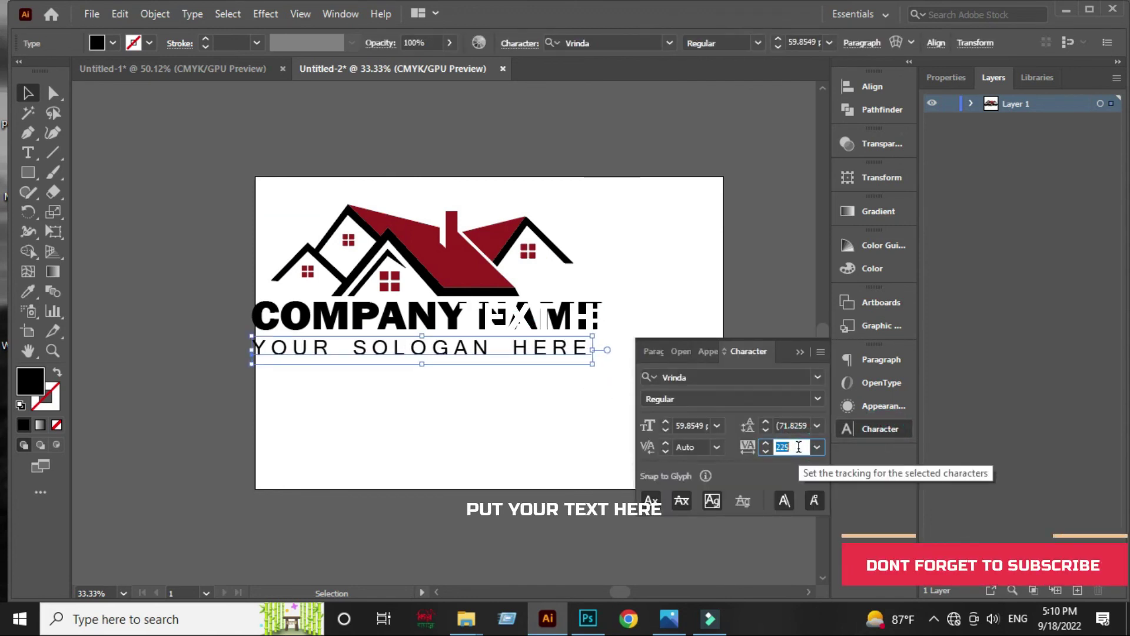
scroll(799, 446, up, 8)
scroll(799, 447, up, 8)
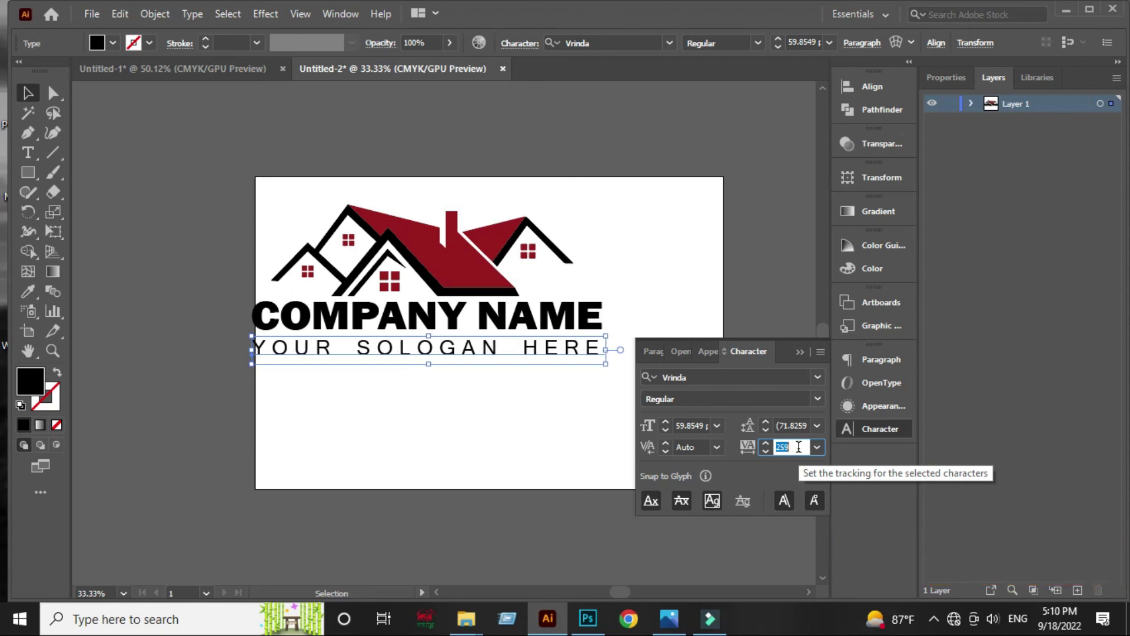
scroll(798, 447, up, 14)
scroll(799, 447, up, 13)
scroll(799, 447, up, 3)
scroll(799, 446, up, 2)
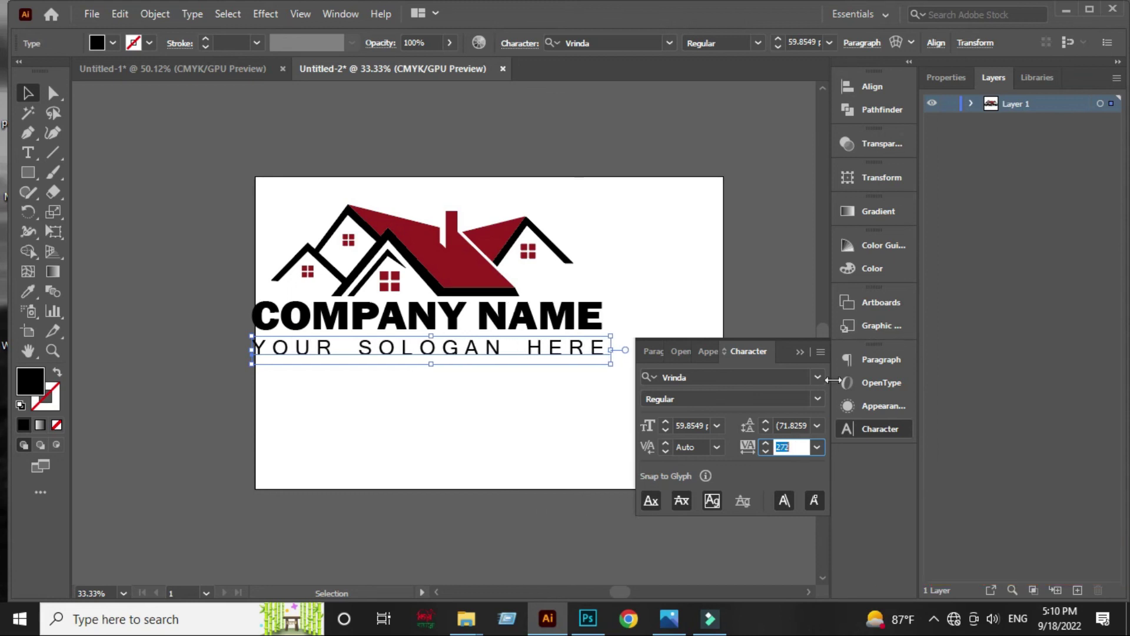
click(800, 348)
Step: Move the whole logo back toward the artboard centre
click(675, 390)
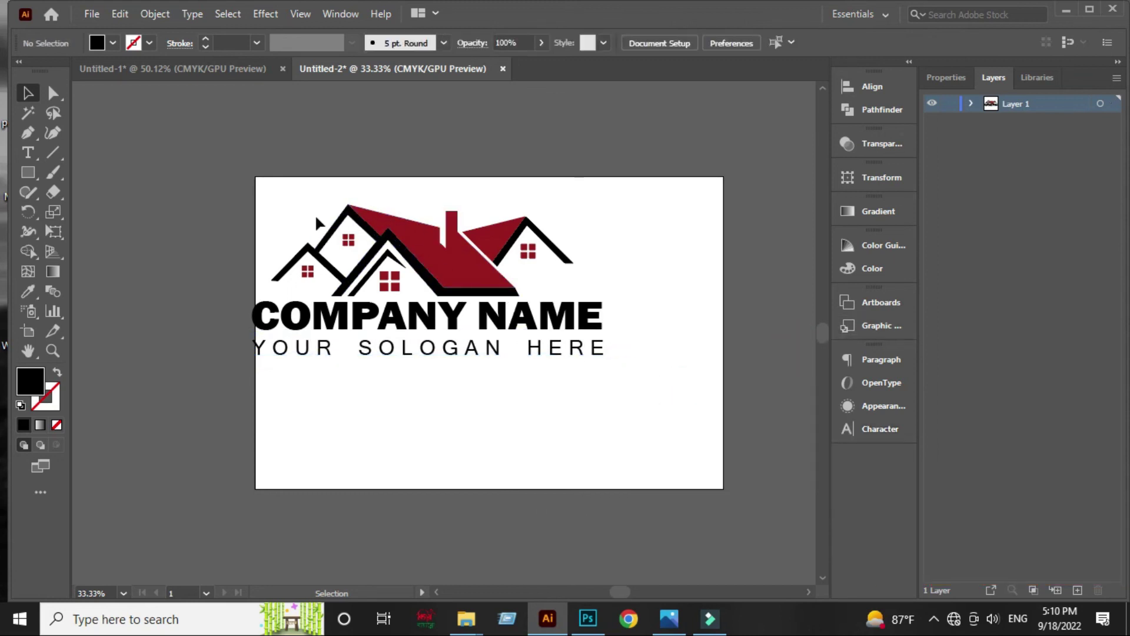
drag(309, 207, 507, 385)
drag(449, 272, 507, 295)
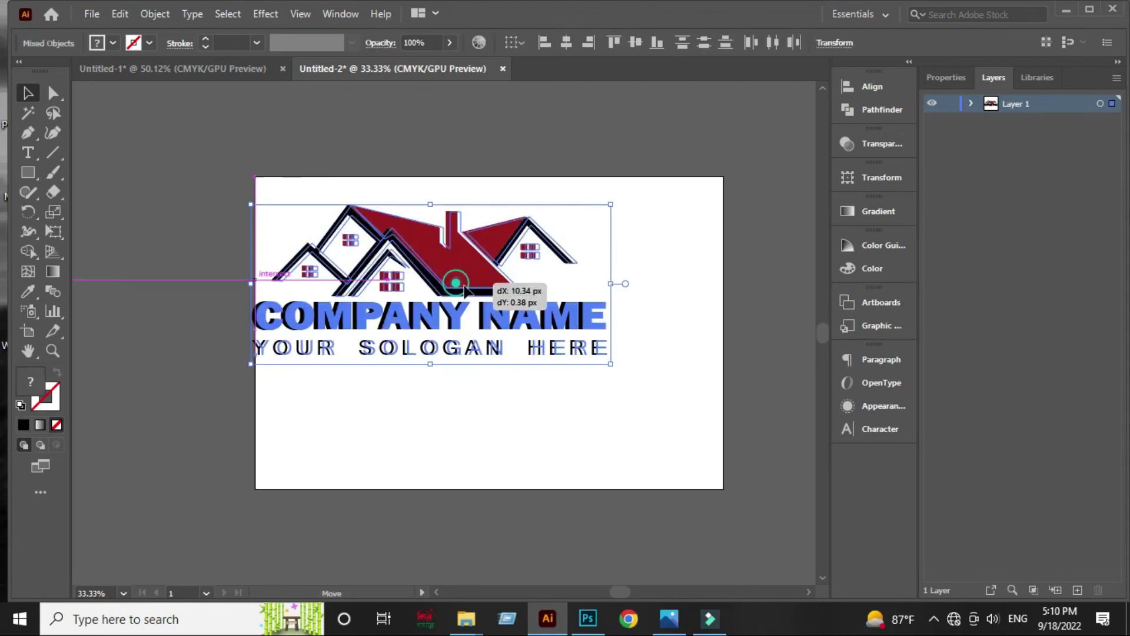
click(498, 424)
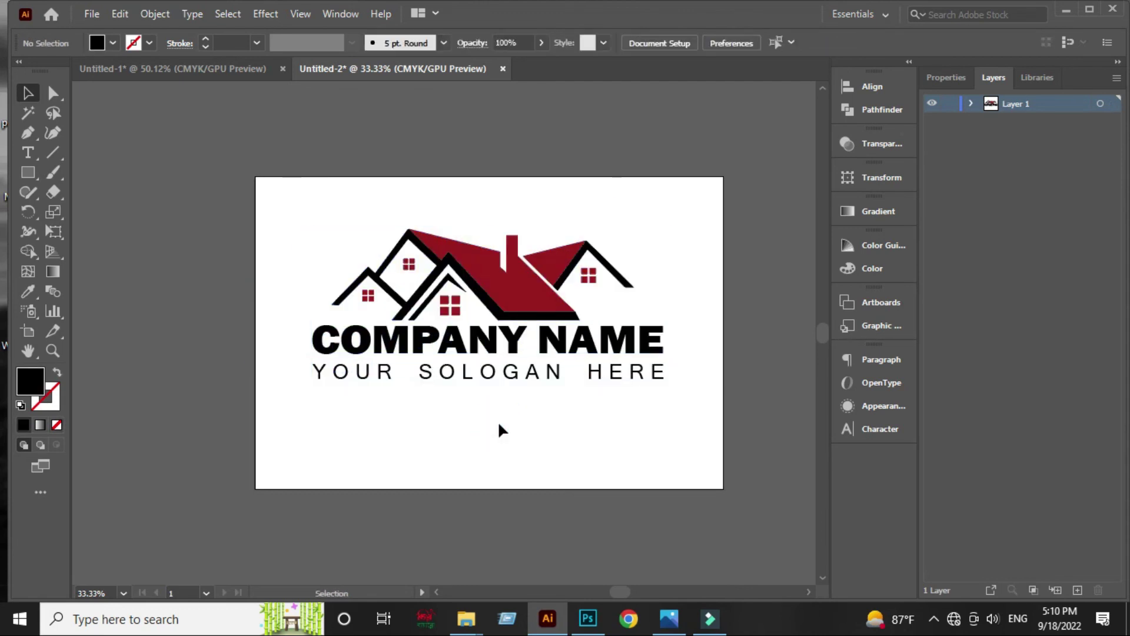
Step: Nudge the slogan up two arrow-key steps into alignment
click(501, 380)
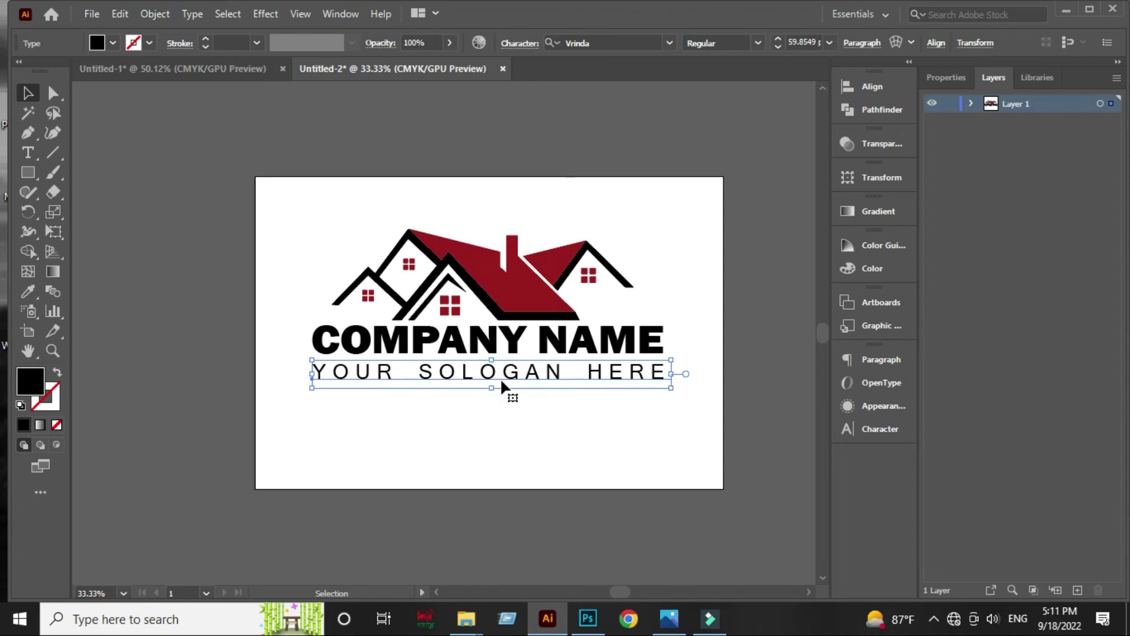
key(Up)
key(Up)
key(Up)
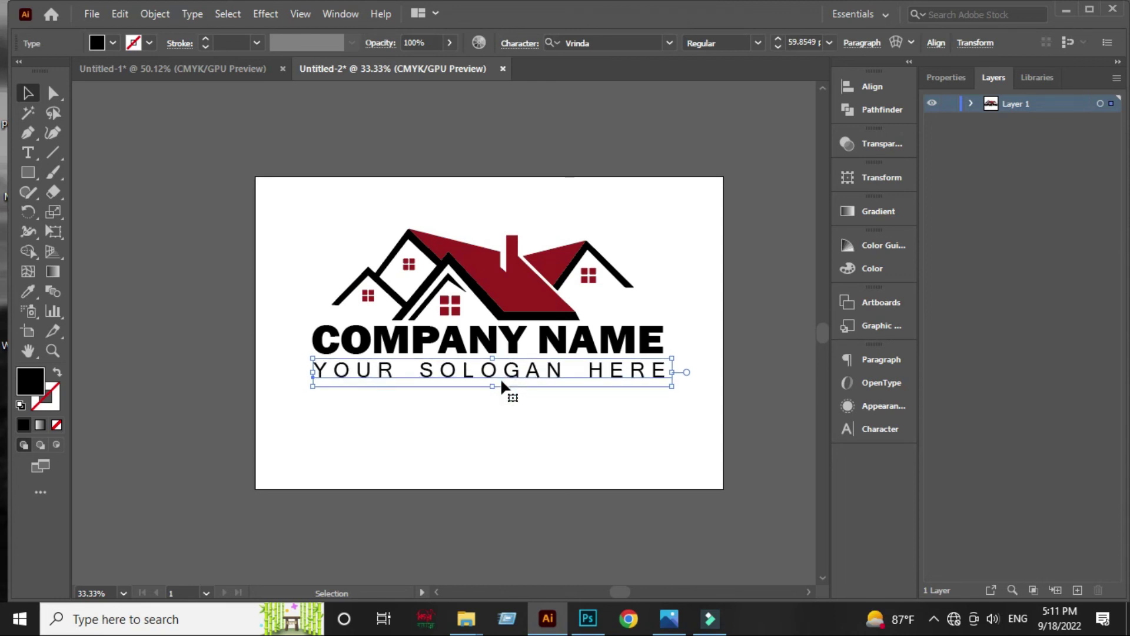
key(Up)
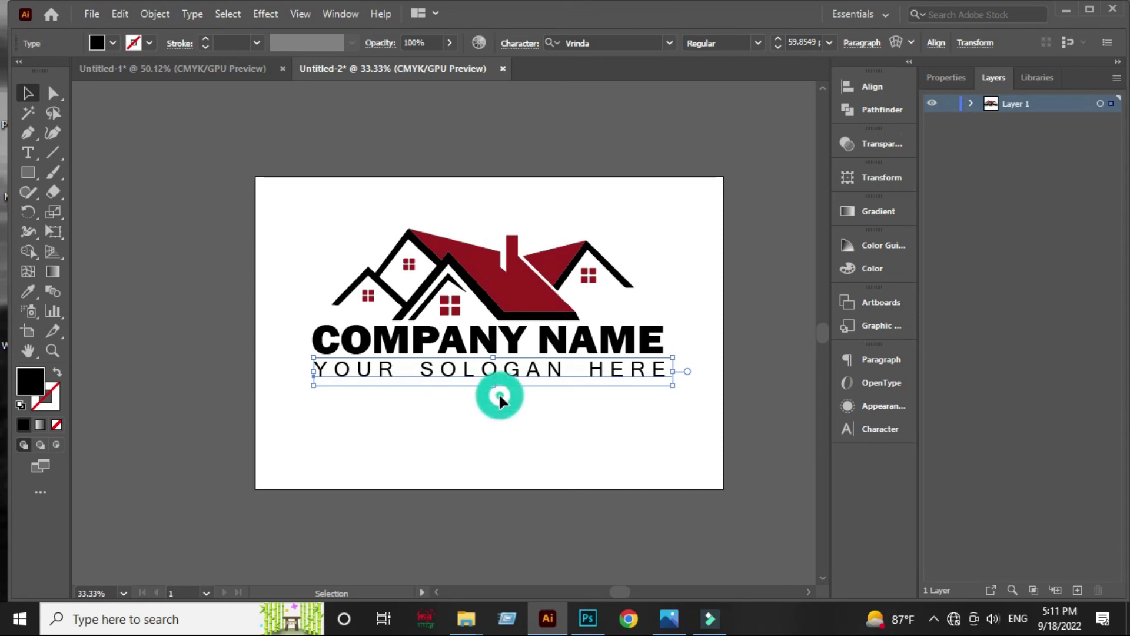
click(517, 439)
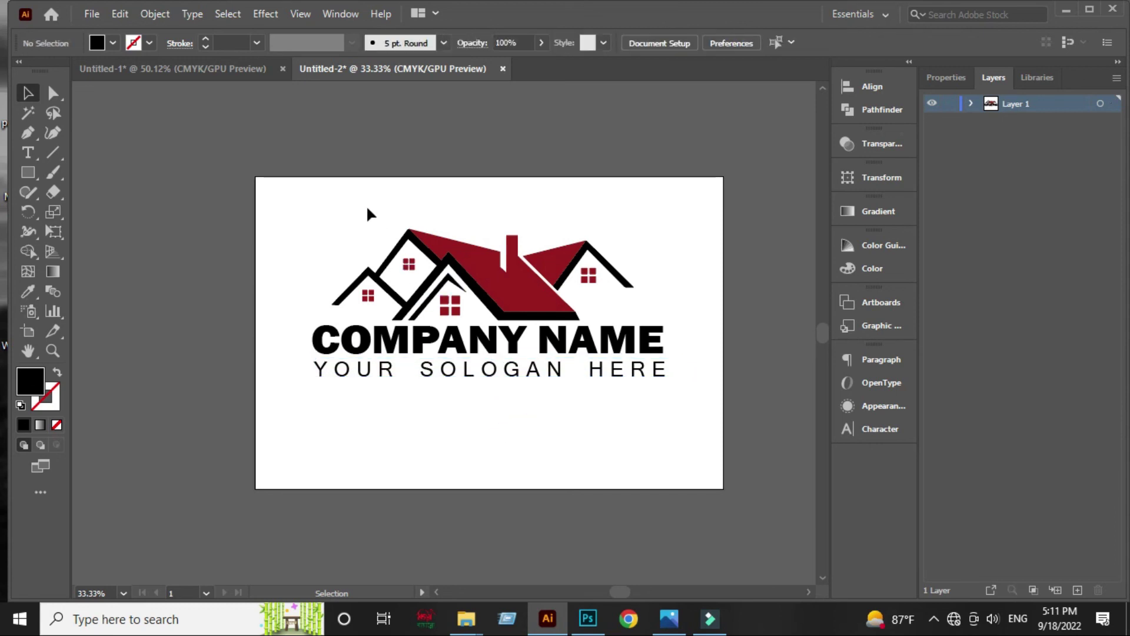
Step: Group all the roof shapes, COMPANY NAME and slogan into one logo group
drag(360, 193, 641, 415)
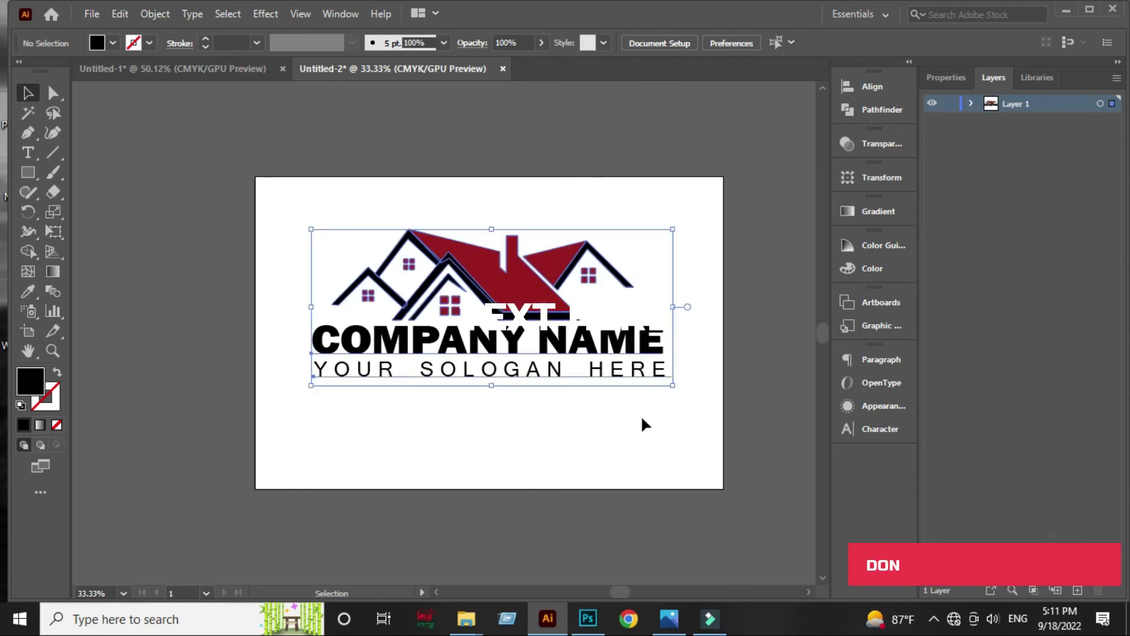
right_click(519, 324)
click(583, 448)
click(538, 446)
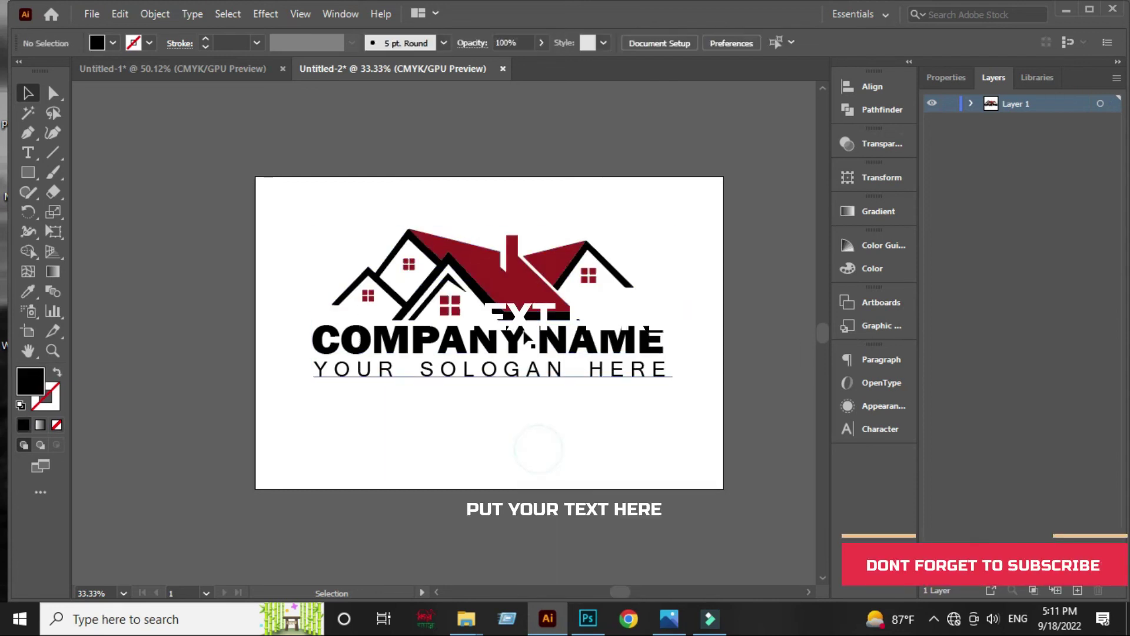
Step: Centre the logo group horizontally and vertically on the artboard
drag(386, 192, 597, 379)
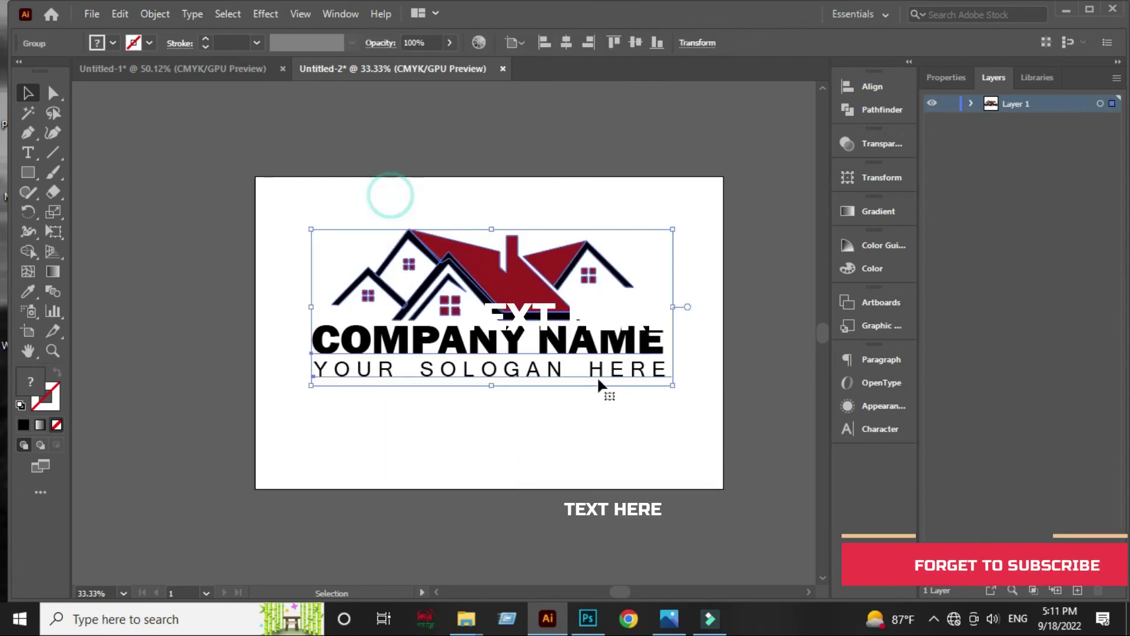
click(872, 82)
click(695, 133)
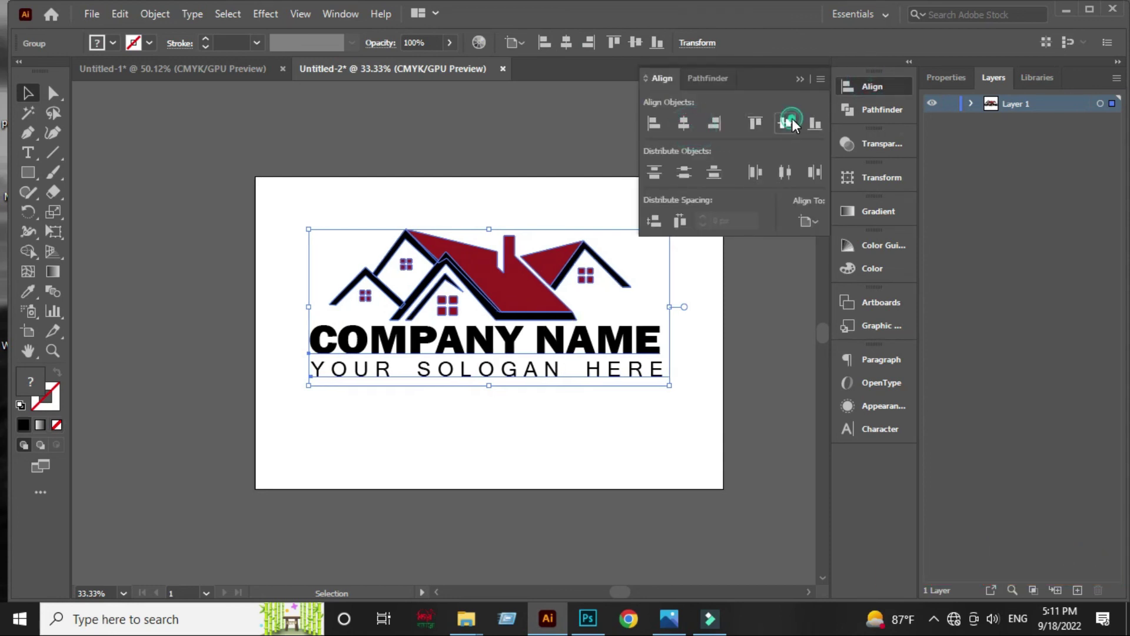
click(791, 120)
click(541, 214)
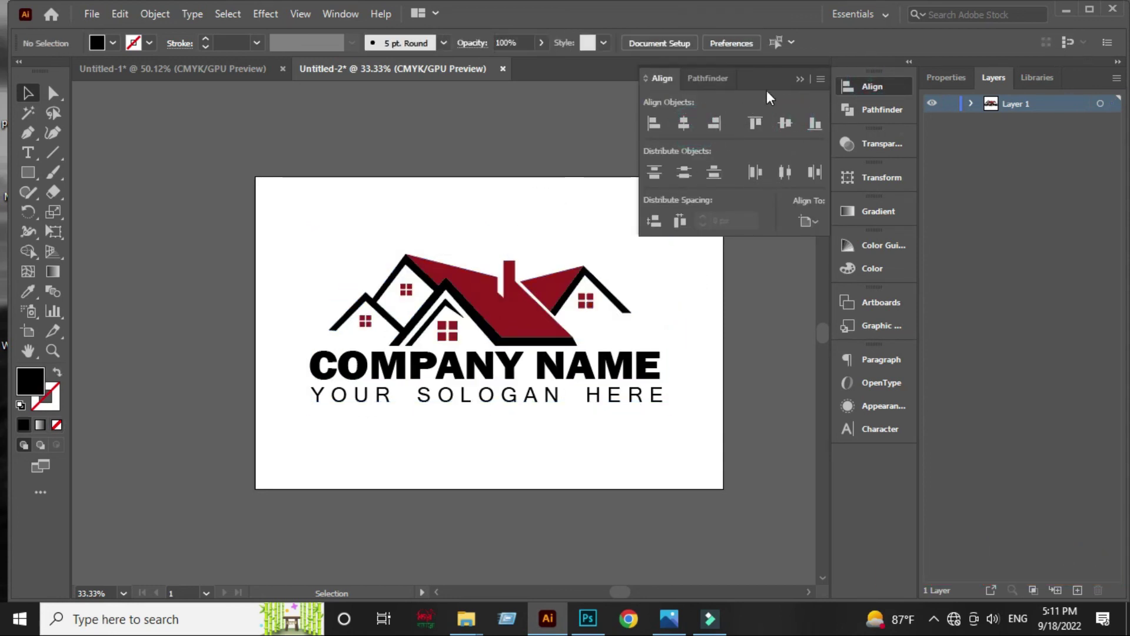
click(798, 79)
scroll(637, 224, up, 1)
drag(595, 322, 626, 252)
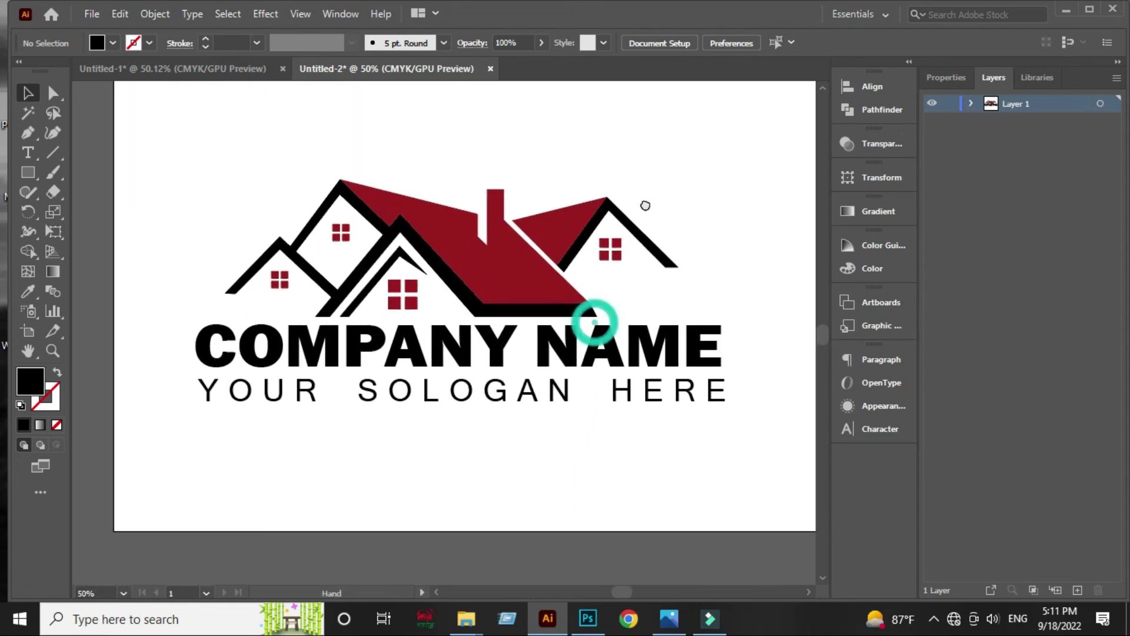